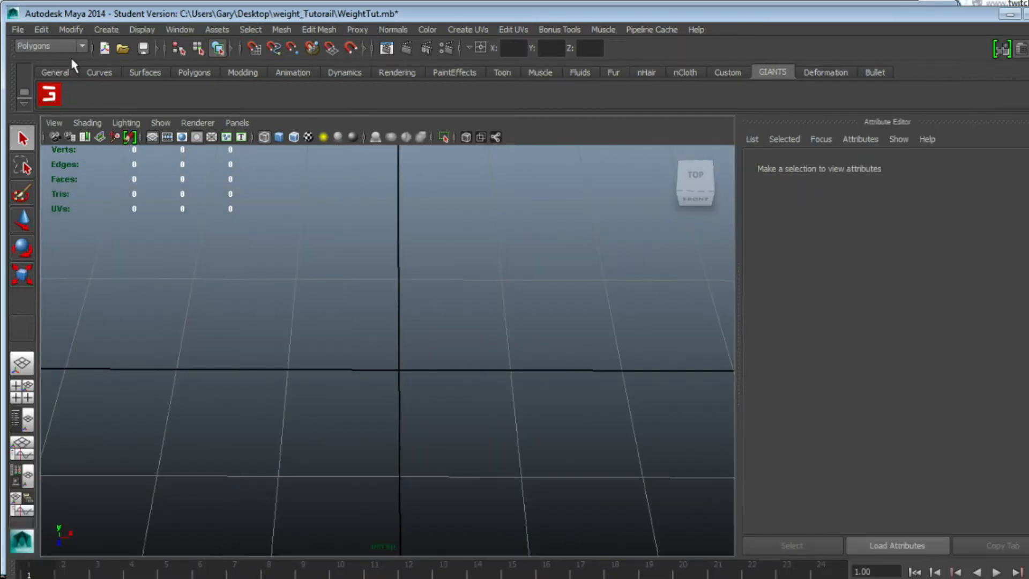
Step: Set the current project to the weight_Tutorail folder on the Desktop
left_click(20, 29)
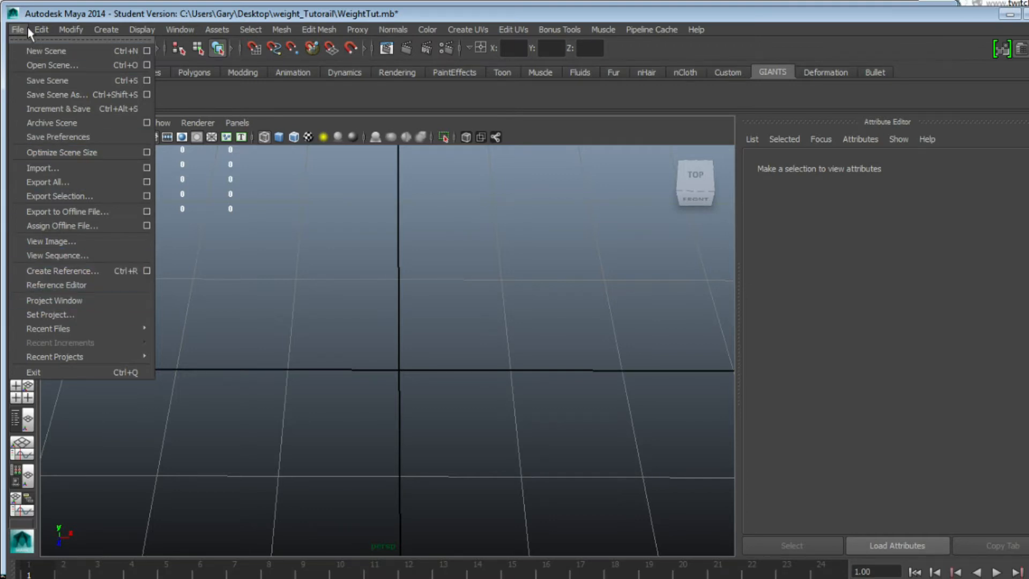
left_click(68, 314)
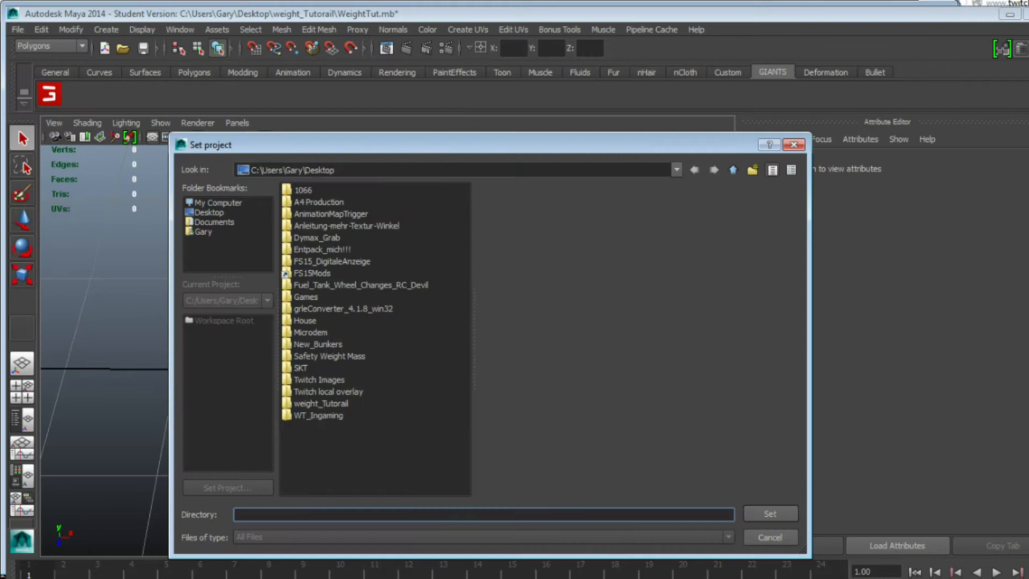
left_click(209, 213)
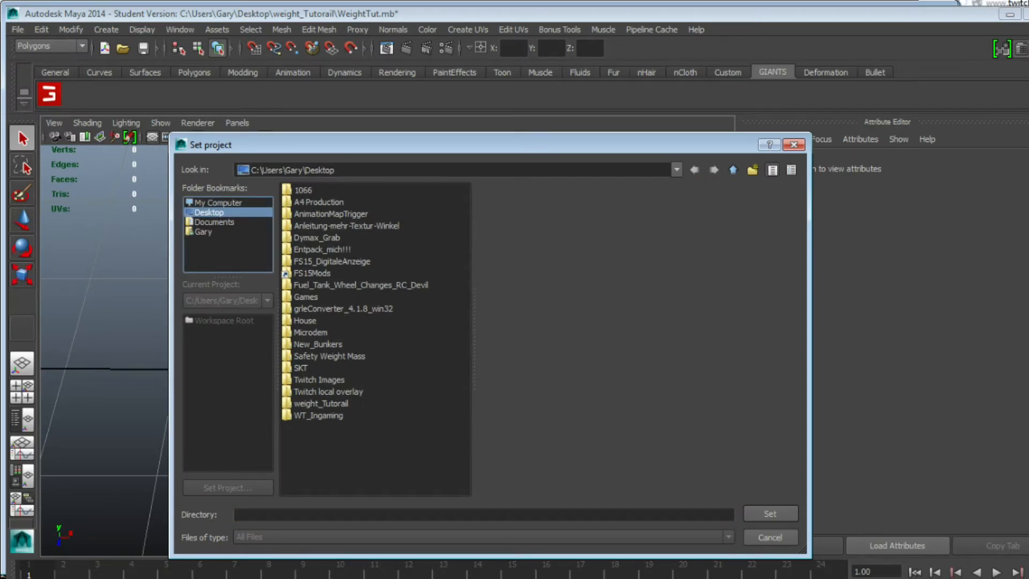
left_click(322, 404)
double_click(321, 404)
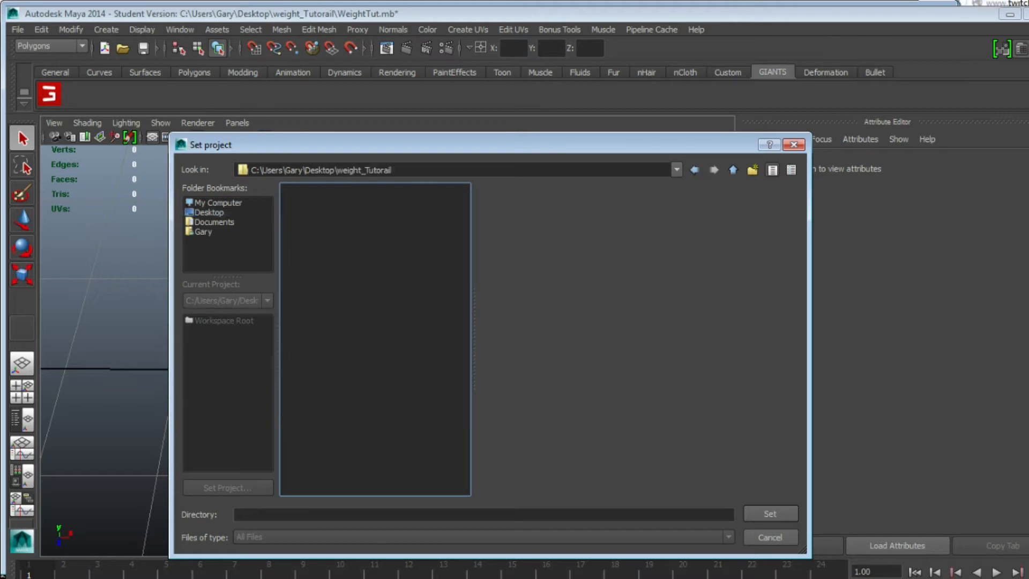
left_click(395, 170)
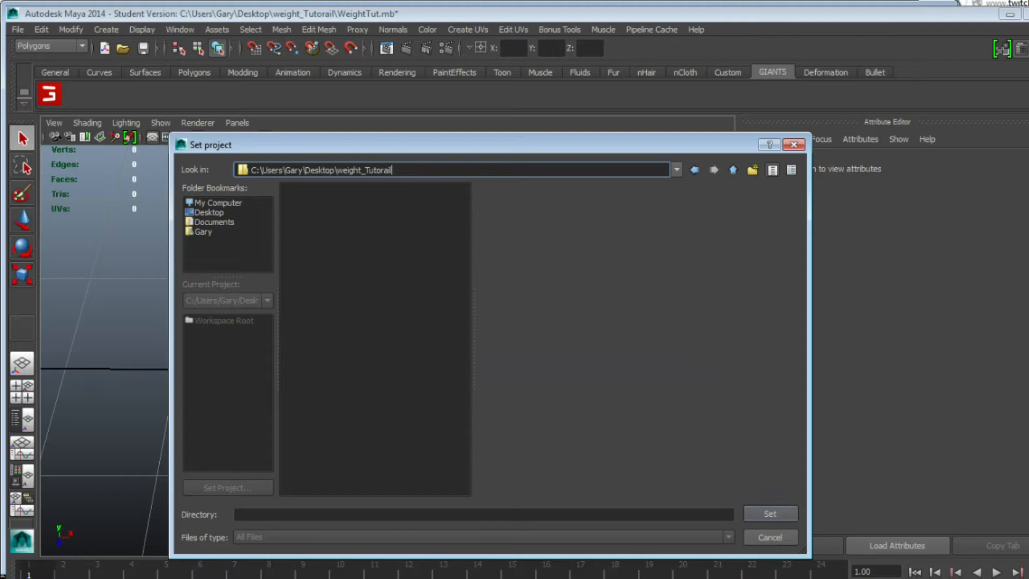
left_click(751, 514)
Step: Check the up axis and working units in the general application settings of the preferences, and save them
left_click(178, 30)
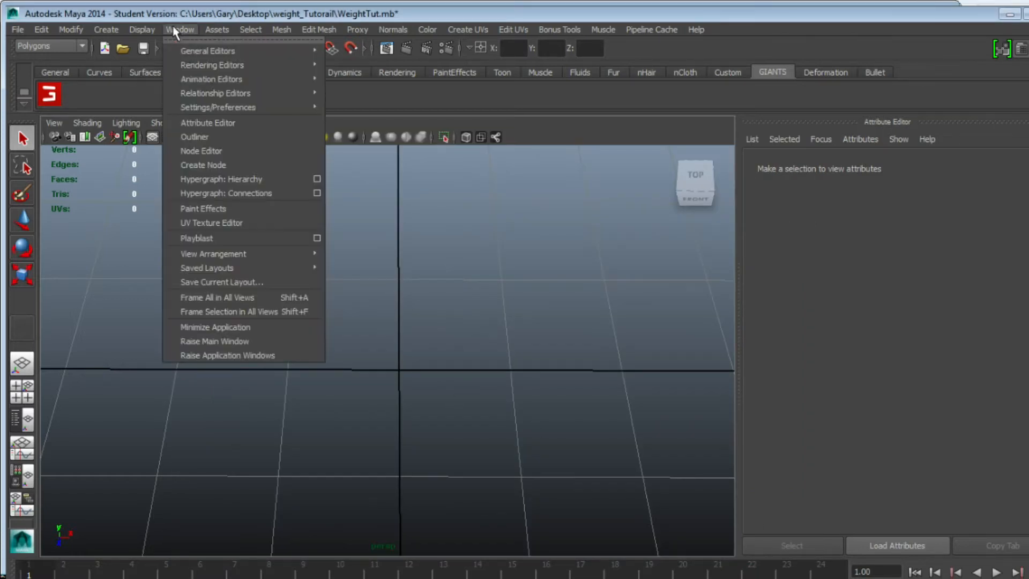
mouse_move(268, 107)
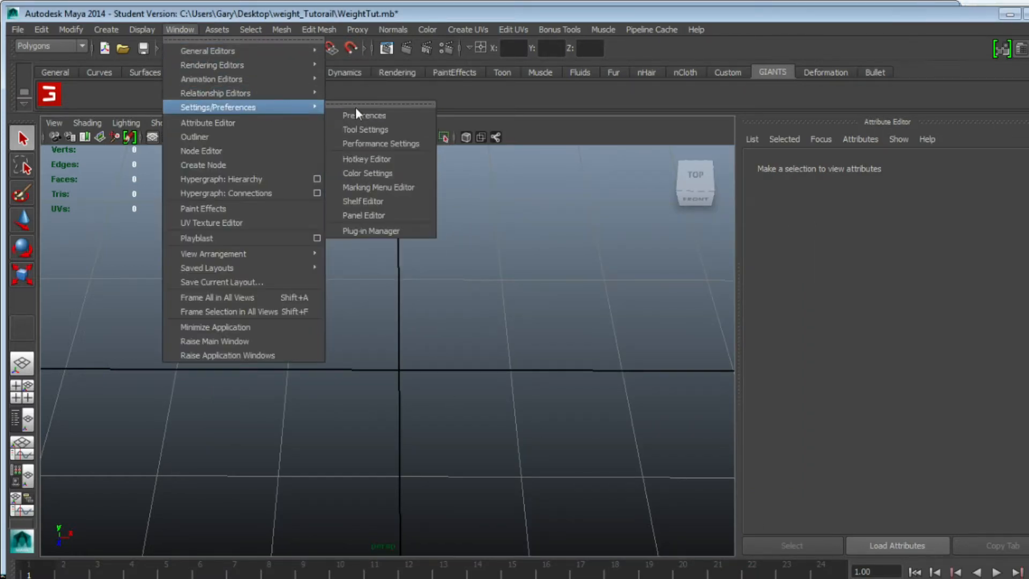
left_click(359, 111)
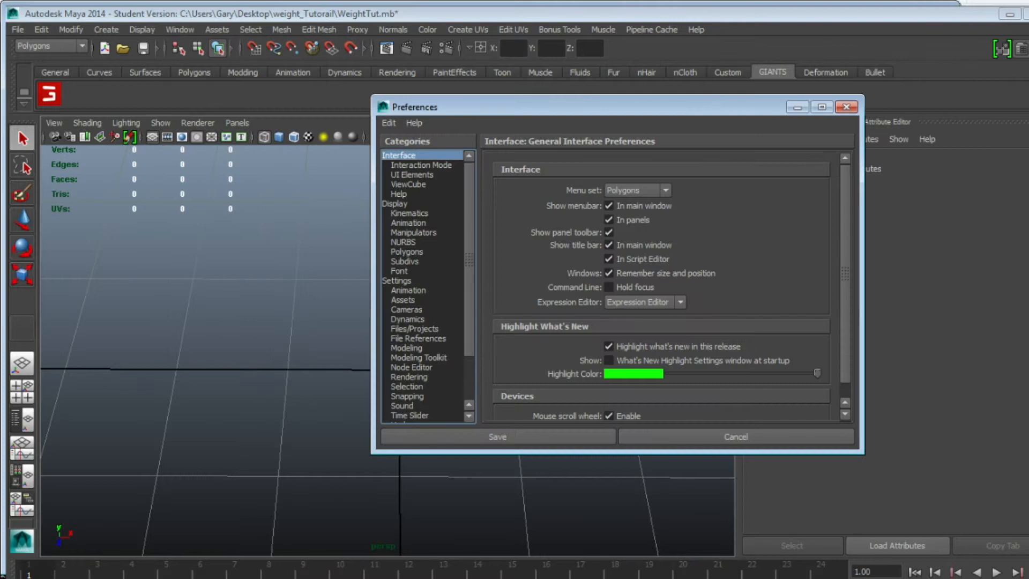
left_click(397, 281)
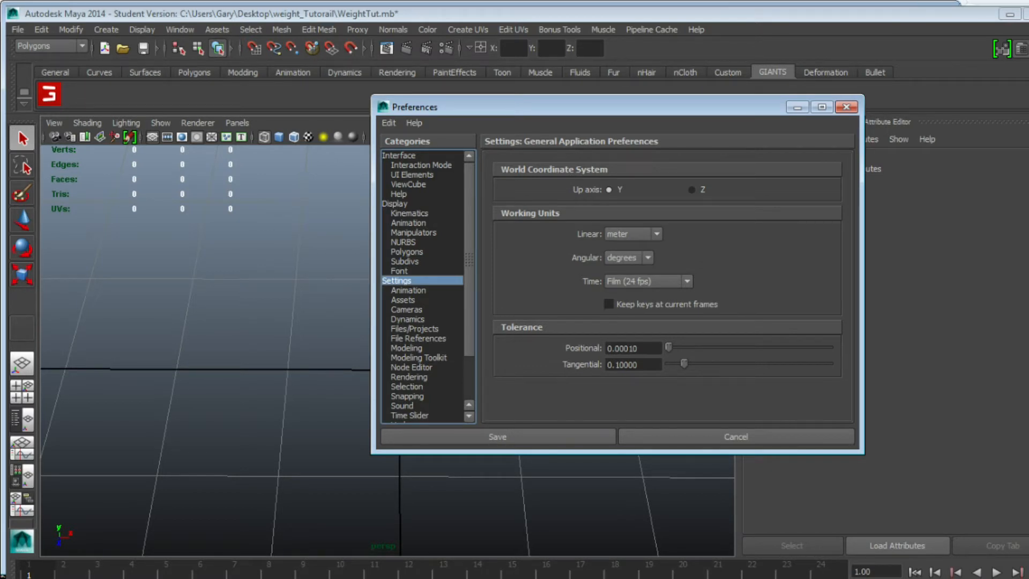
left_click(515, 435)
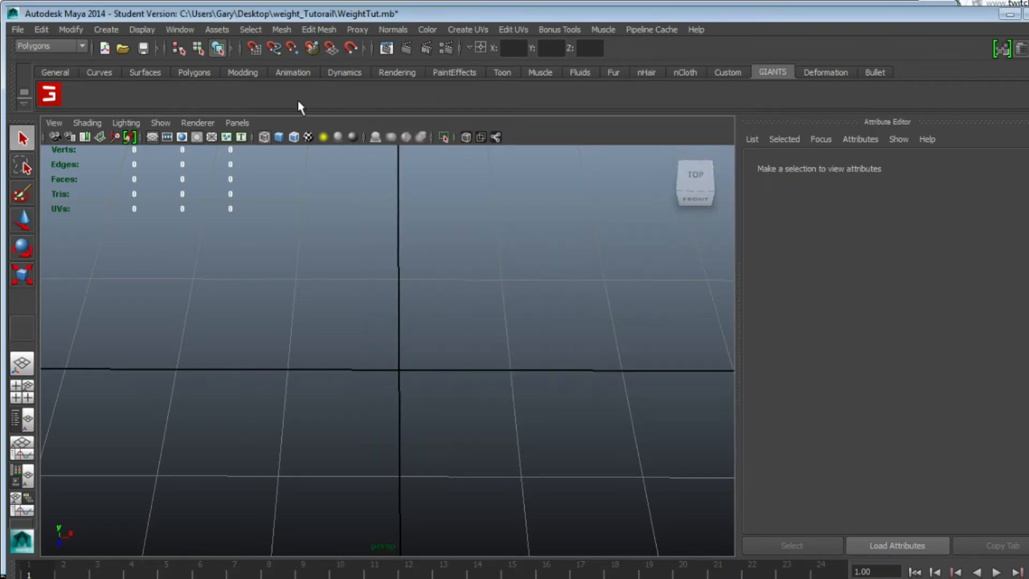
Step: Examine which plug-ins are loaded in the Plug-in Manager, and close it
left_click(177, 30)
mouse_move(237, 112)
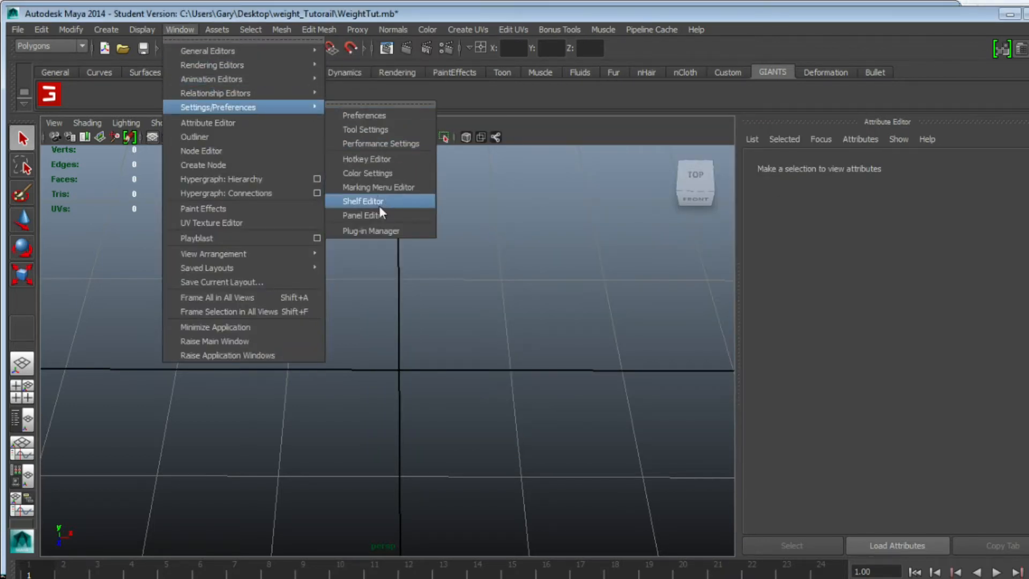
left_click(368, 233)
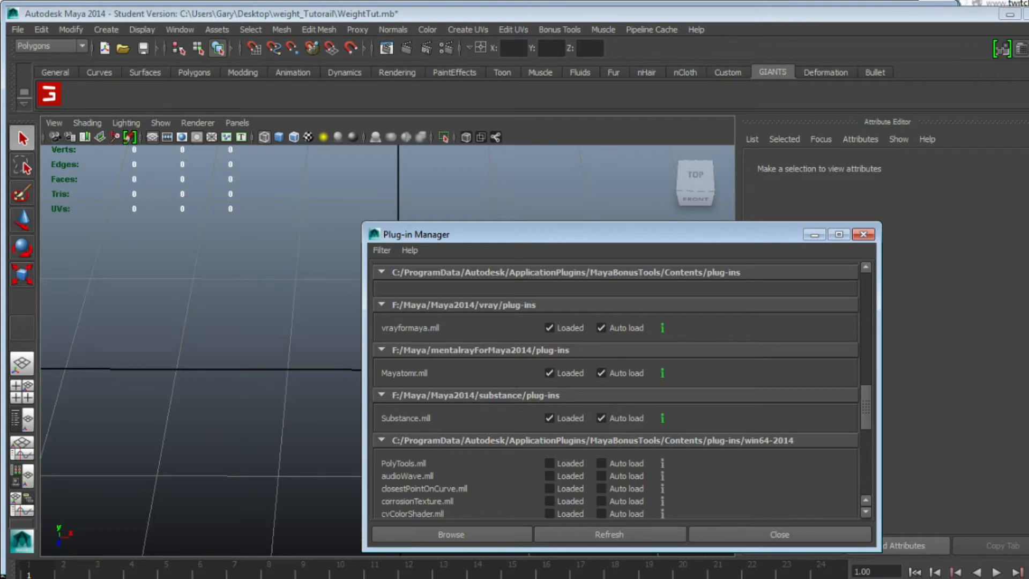
scroll(573, 375, "up", 5)
scroll(617, 386, "up", 3)
scroll(617, 386, "down", 6)
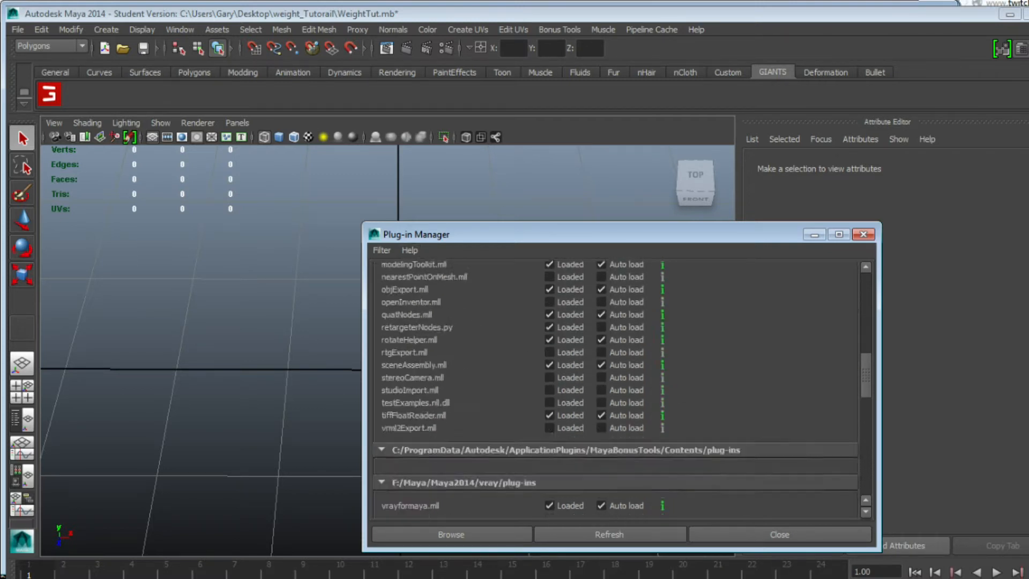
scroll(617, 386, "up", 1)
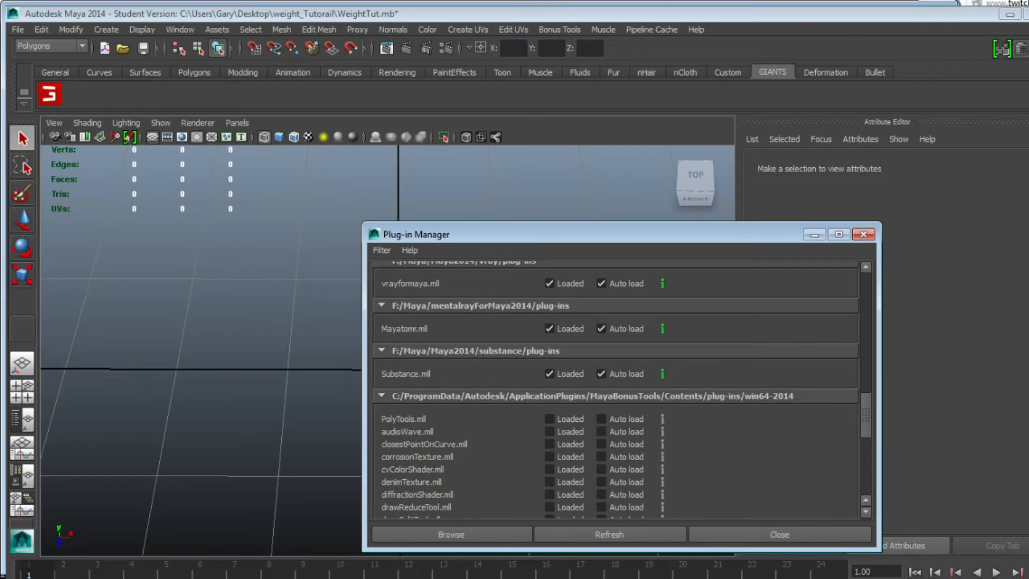
left_click(781, 534)
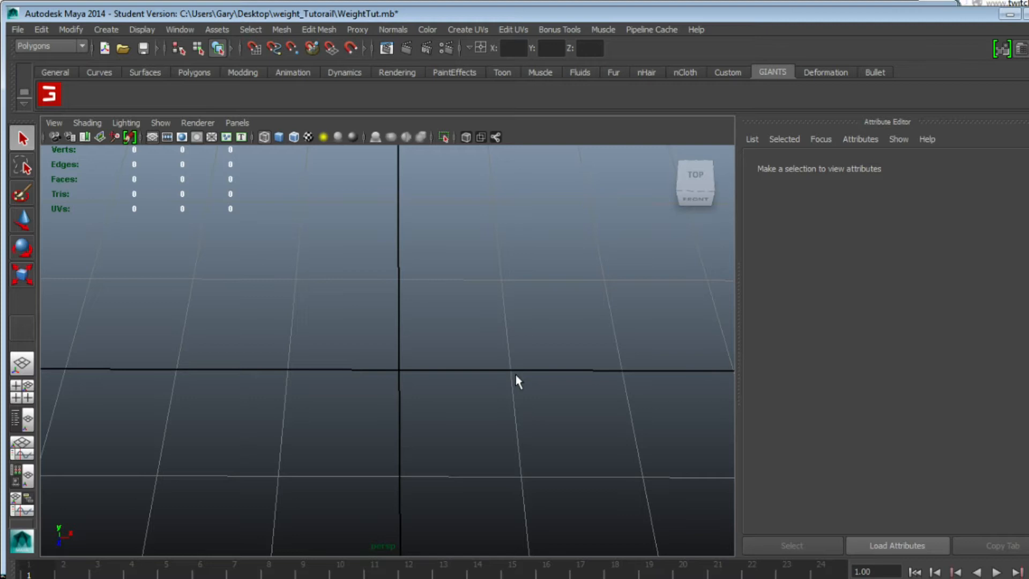
Step: Create a polygon cylinder at the grid's origin with a radius of about 0.71 and a height of about 0.61
left_click_drag(539, 362, 354, 383, "alt")
left_click(191, 74)
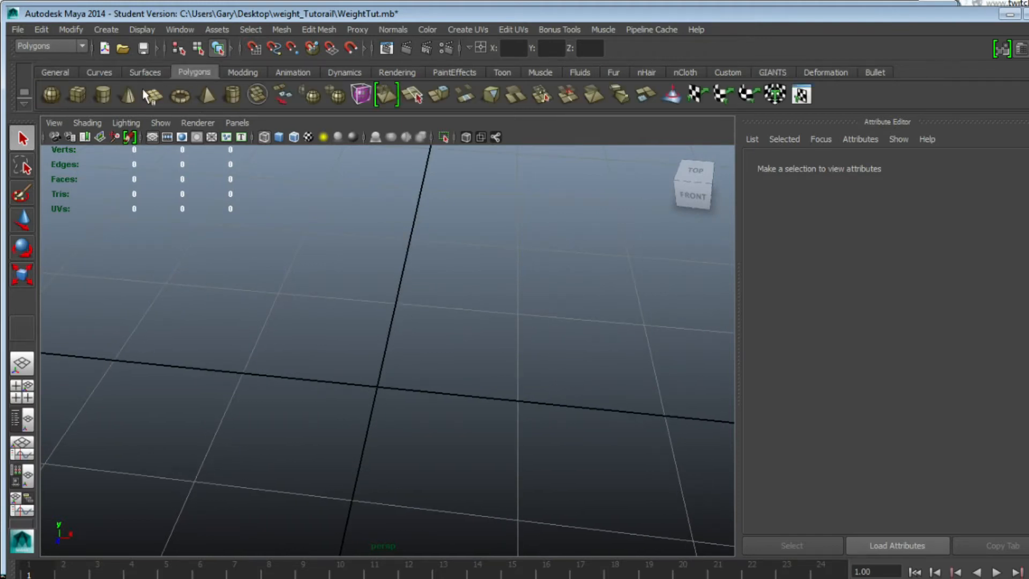
left_click(103, 96)
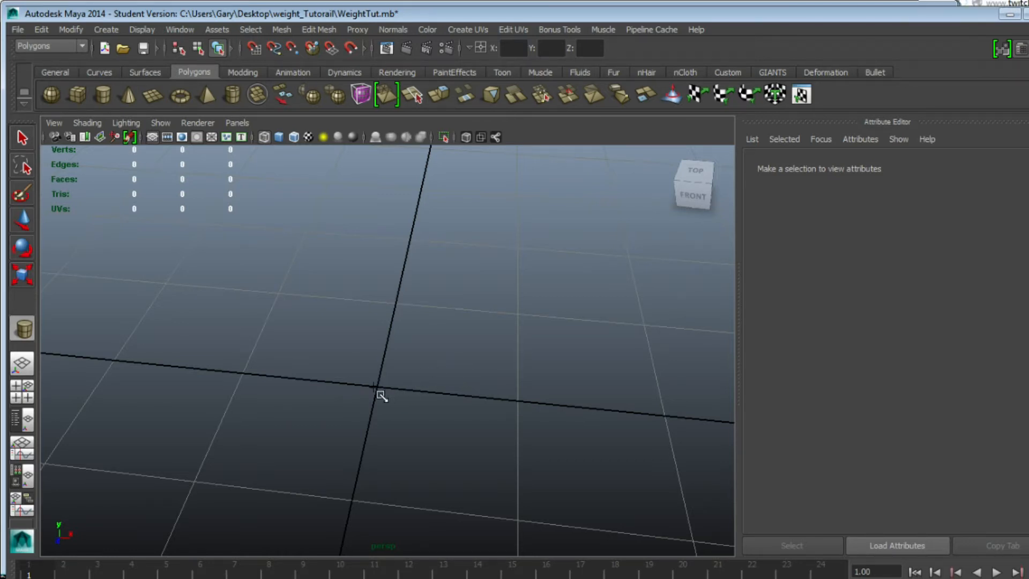
left_click_drag(380, 391, 450, 452)
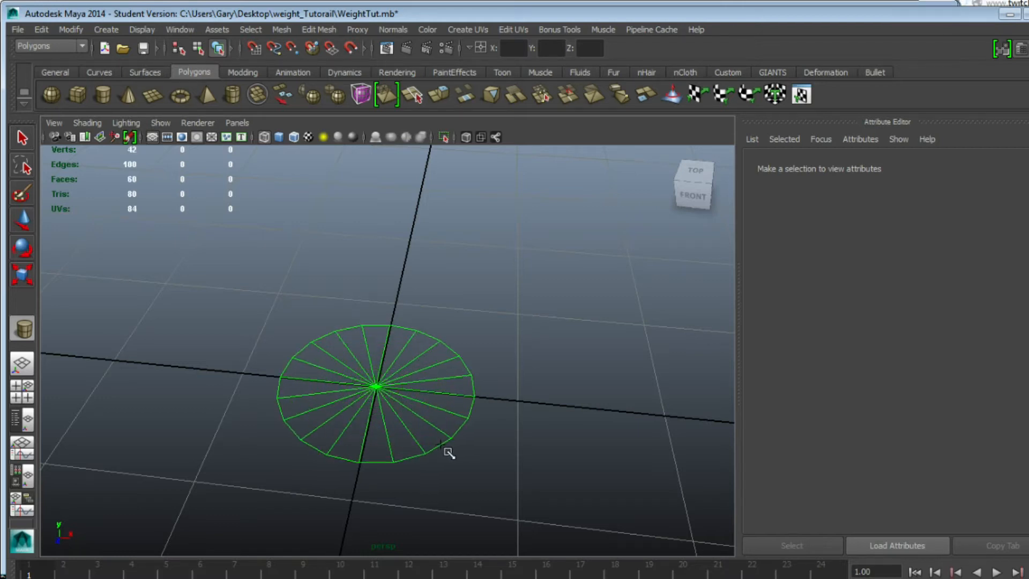
left_click_drag(394, 388, 402, 325)
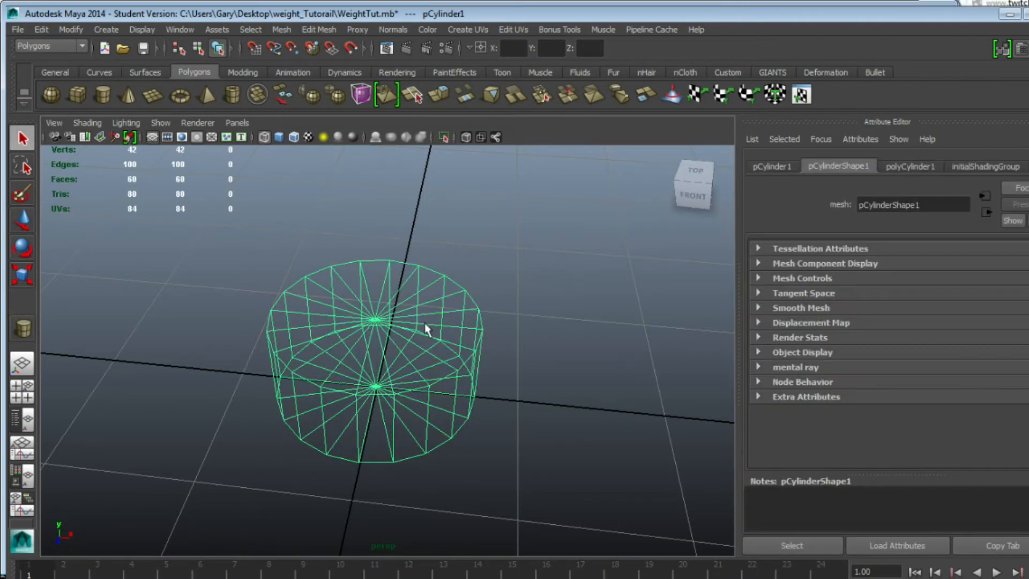
Step: Switch the perspective view from wireframe to shaded display, leaving the cylinder selected
left_click(279, 139)
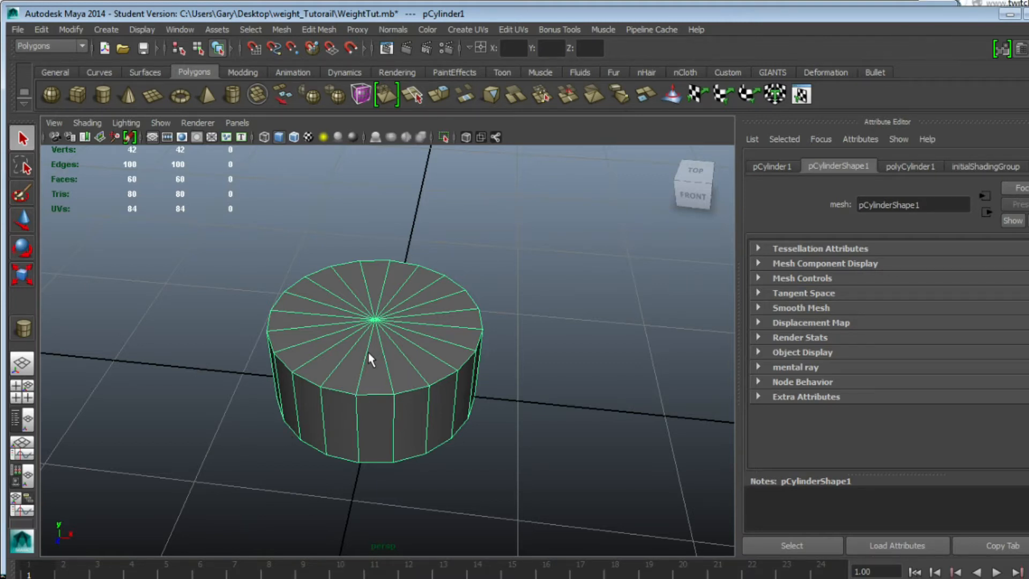
key("4")
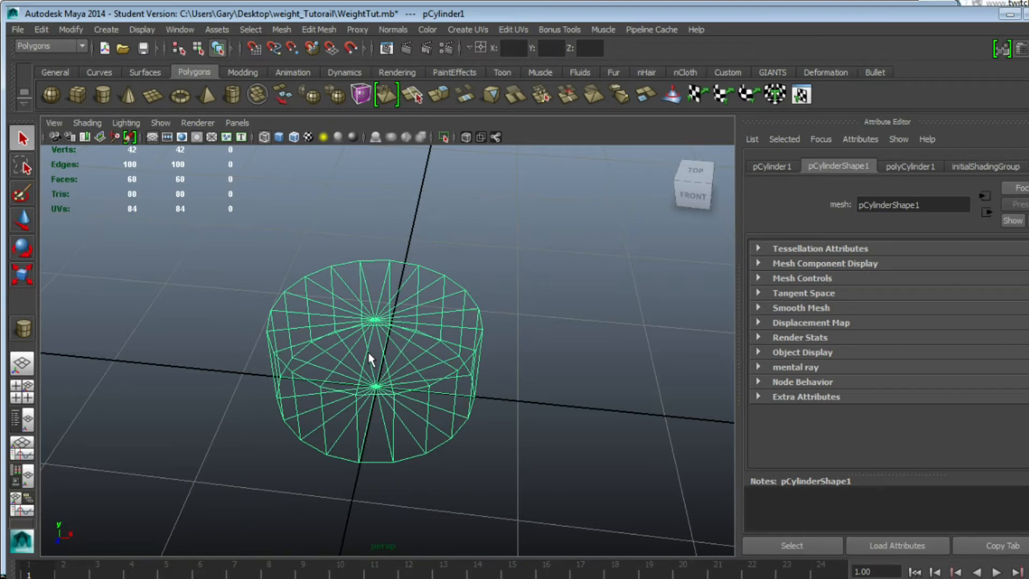
key("5")
left_click(503, 376)
left_click(408, 361)
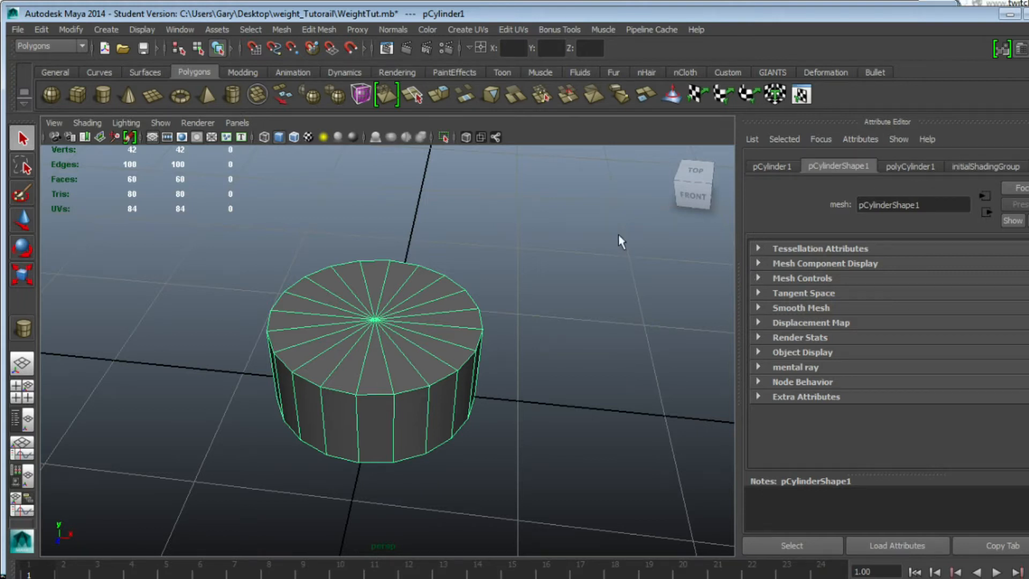
Step: Set the cylinder's radius to 0.305 in its creation history
left_click(906, 167)
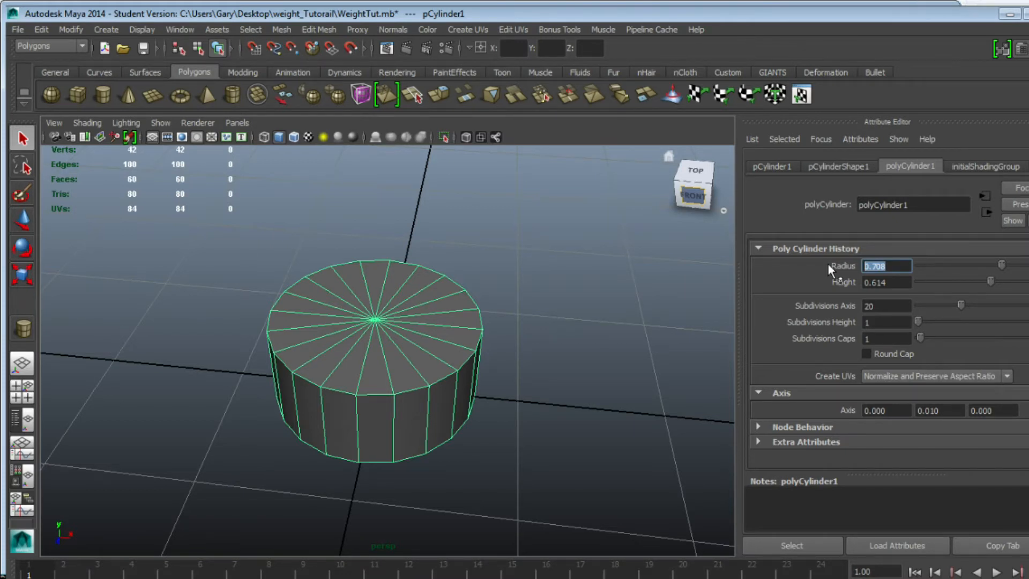
type(".305")
key("Return")
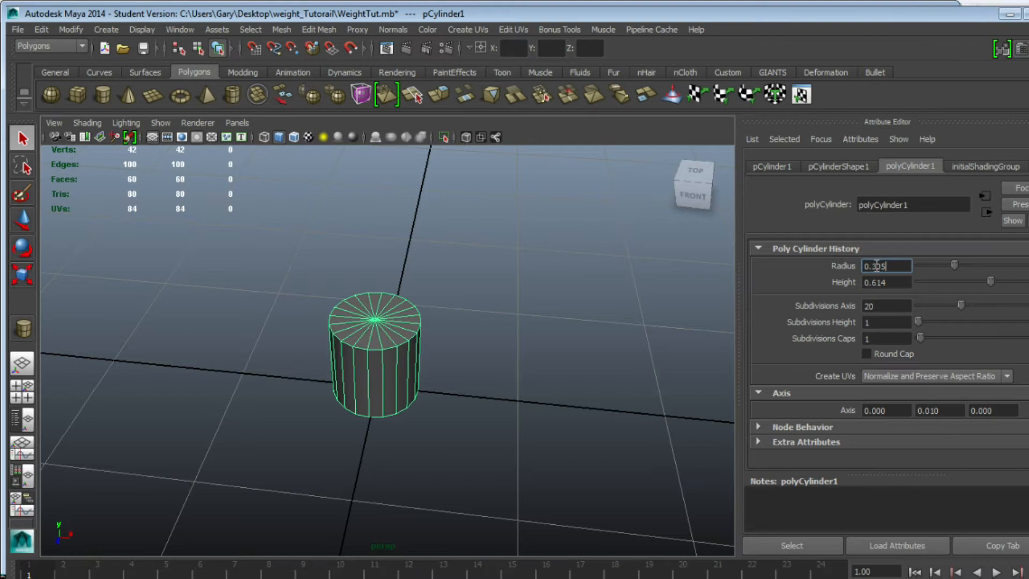
Step: Set the cylinder's height to 0.880
right_click_drag(242, 336, 361, 377, "alt")
left_click_drag(363, 381, 412, 380, "alt")
middle_click_drag(385, 382, 382, 419, "alt")
right_click_drag(382, 419, 436, 424, "alt")
middle_click_drag(437, 425, 386, 405, "alt")
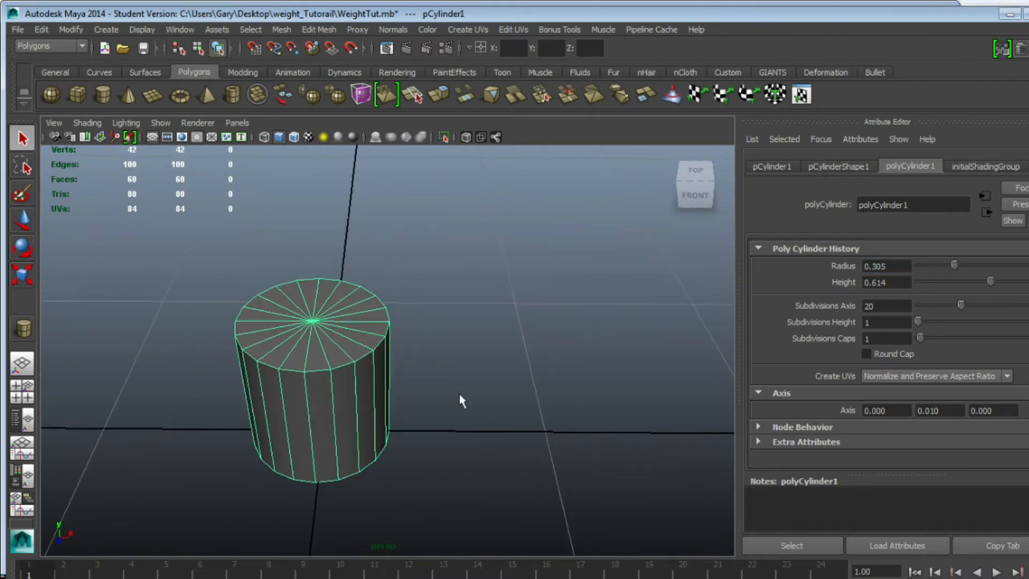
left_click_drag(904, 280, 810, 278)
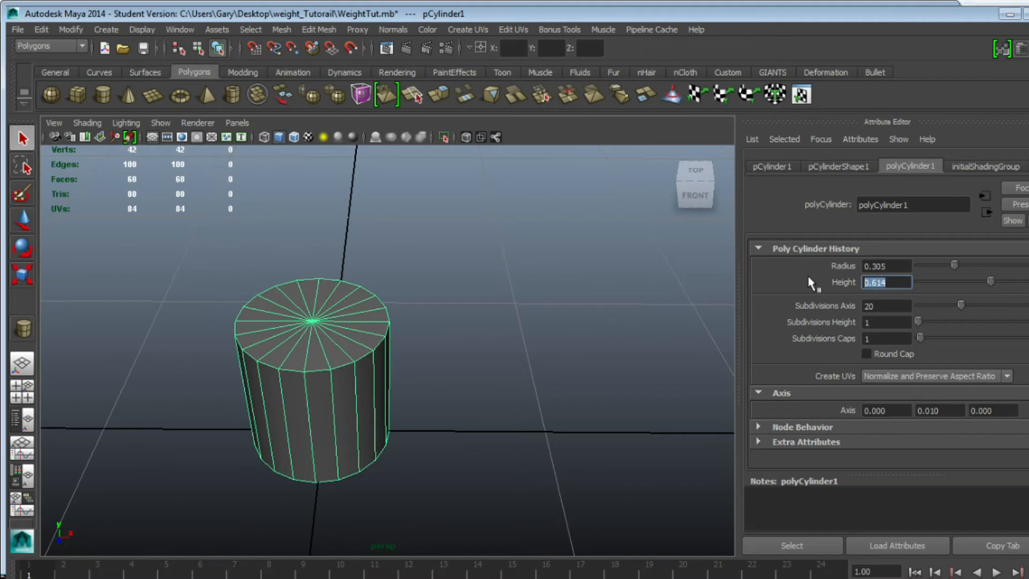
type("0.880")
key("Return")
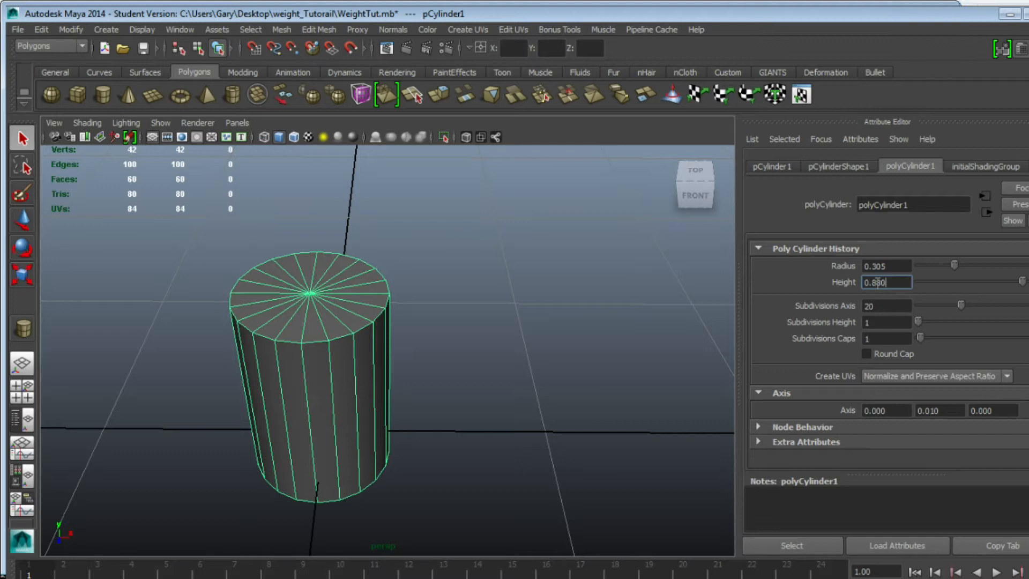
Step: Inspect the resized cylinder's caps and side faces from several angles
left_click(467, 416)
left_click_drag(466, 416, 422, 398, "alt")
left_click(436, 395)
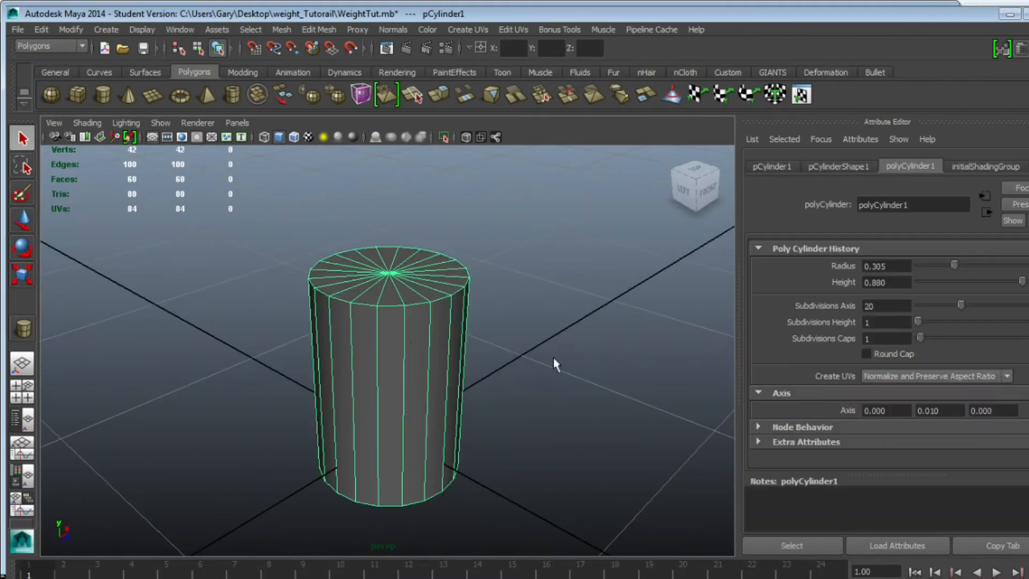
double_click(891, 303)
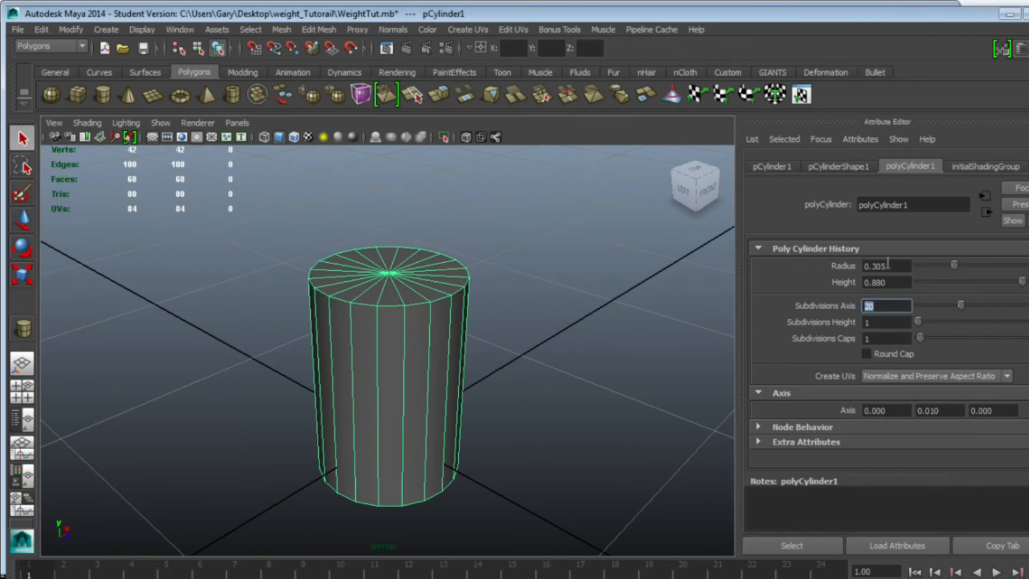
right_click_drag(403, 333, 421, 401, "alt")
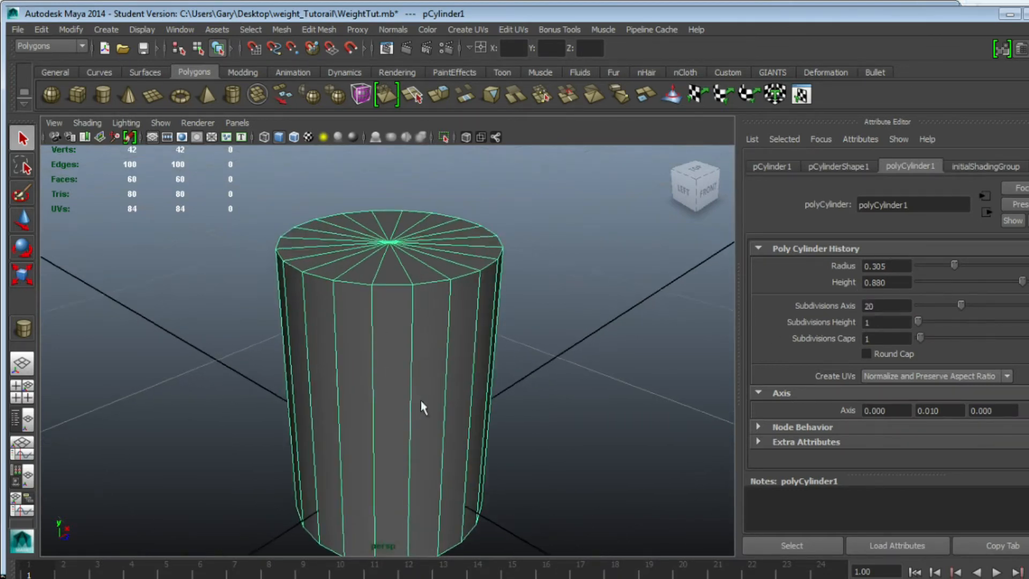
left_click_drag(422, 401, 335, 370, "alt")
middle_click_drag(335, 370, 383, 342, "alt")
left_click_drag(383, 342, 418, 408, "alt")
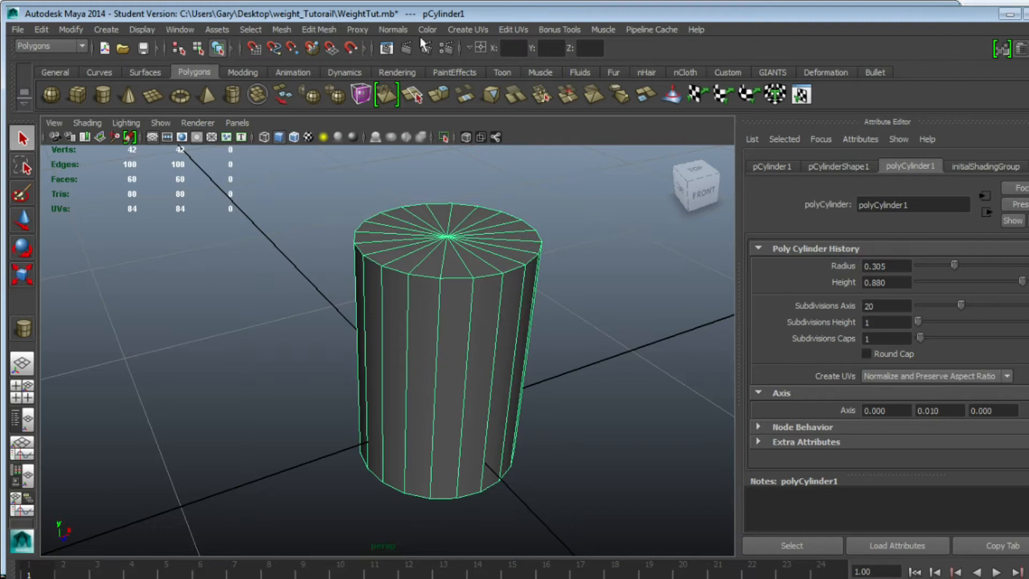
double_click(434, 15)
double_click(435, 15)
Step: Try 12 axis subdivisions on the cylinder
double_click(879, 304)
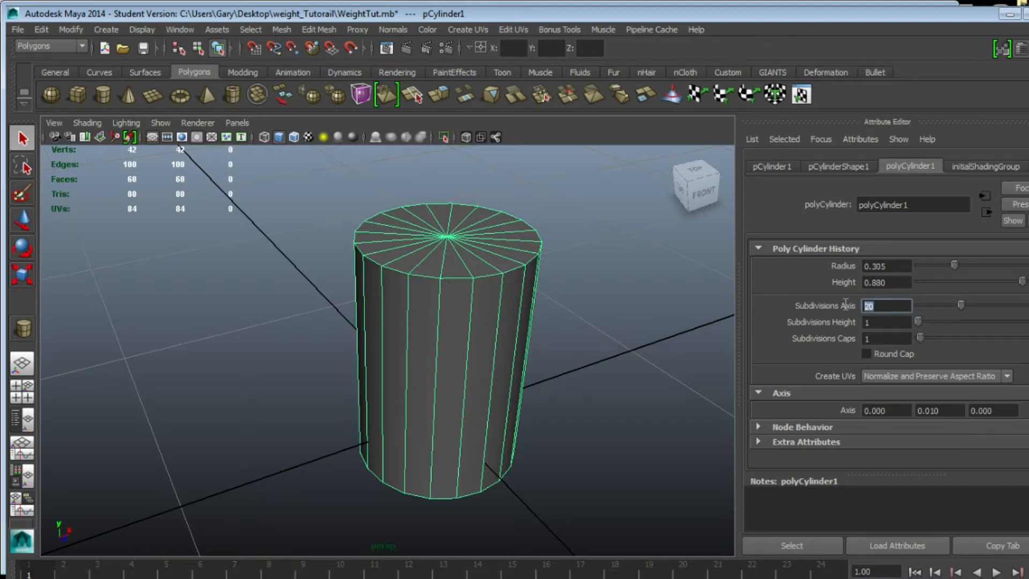
type("12")
key("Return")
Step: Set the cylinder's axis subdivisions to 20, then deselect it and view its shaded surface from around
key("BackSpace")
key("BackSpace")
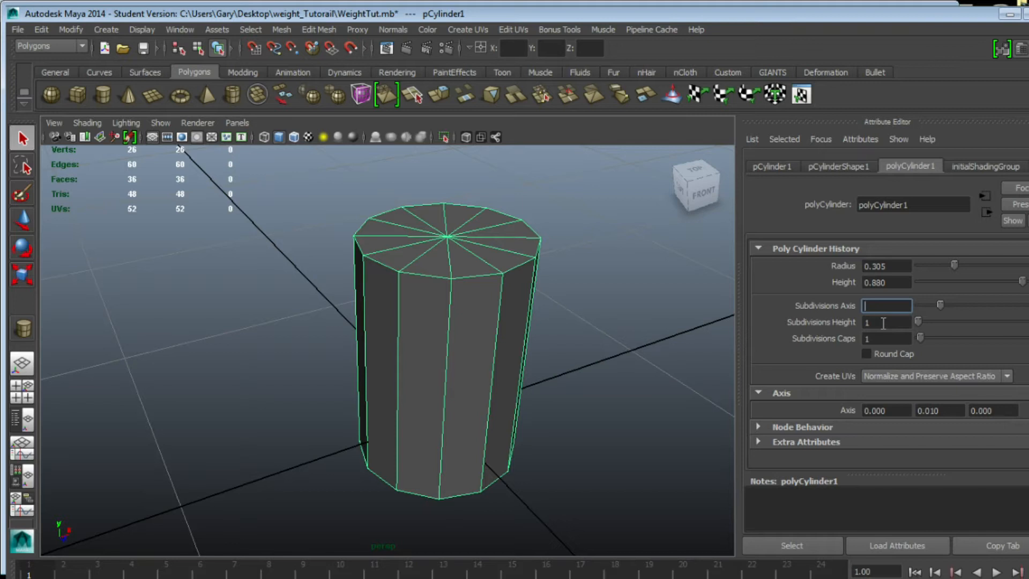
type("20")
key("Return")
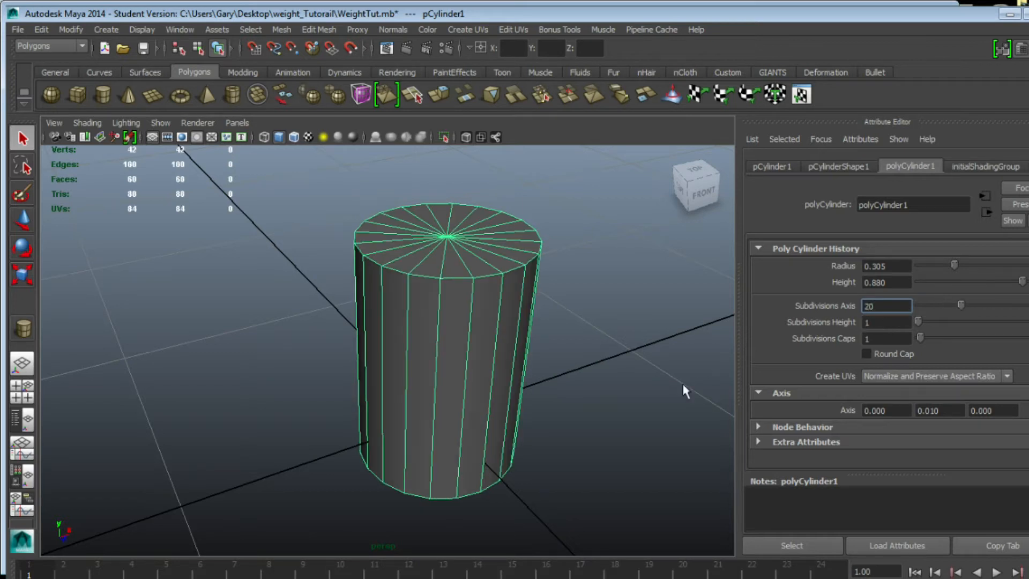
left_click(700, 359)
left_click_drag(443, 391, 394, 332, "alt")
middle_click_drag(394, 333, 408, 303, "alt")
left_click_drag(408, 303, 439, 376, "alt")
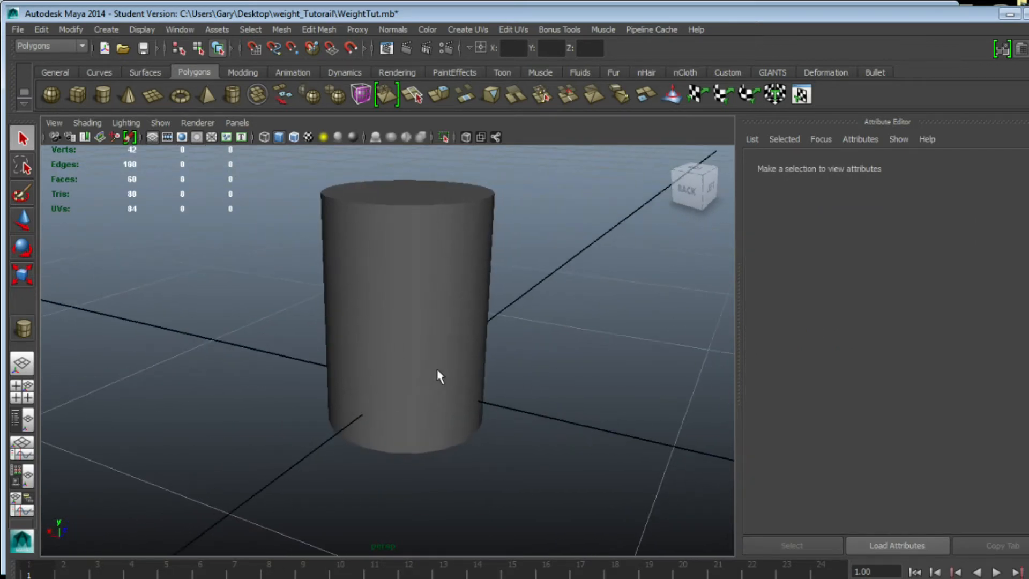
Step: Set the cylinder's cap subdivisions to 2
middle_click_drag(438, 377, 463, 440, "alt")
left_click(409, 370)
right_click_drag(320, 356, 477, 394, "alt")
middle_click_drag(477, 394, 466, 458, "alt")
left_click_drag(466, 457, 488, 407, "alt")
left_click(880, 338)
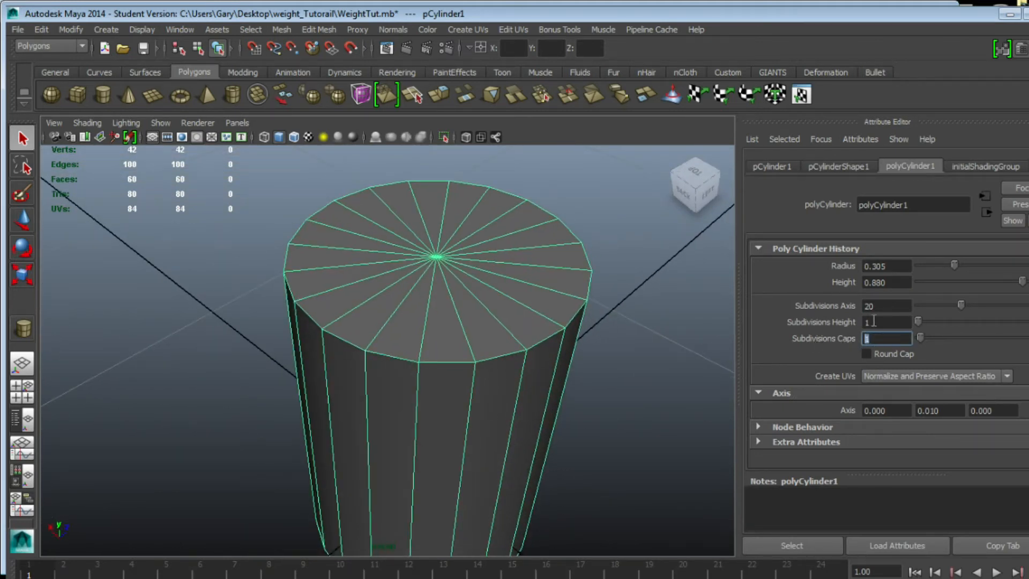
type("2")
key("Return")
Step: Select the inner edge loop on the top cap and scale it outward until it leaves only a narrow rim
scroll(382, 311, "up", 1)
scroll(382, 311, "up", 1)
middle_click_drag(361, 316, 367, 358, "alt")
scroll(396, 352, "up", 1)
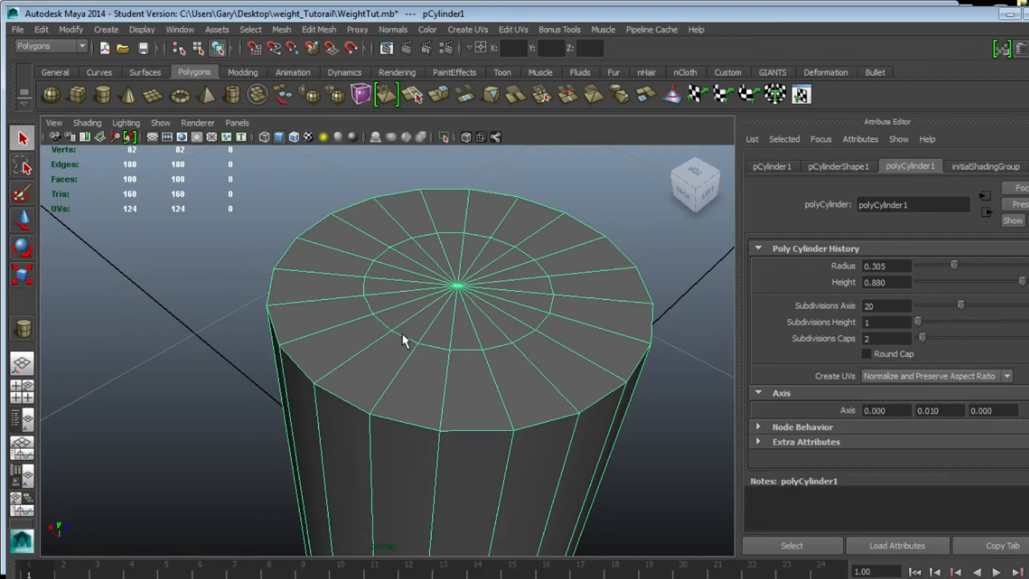
right_click_drag(406, 319, 407, 303)
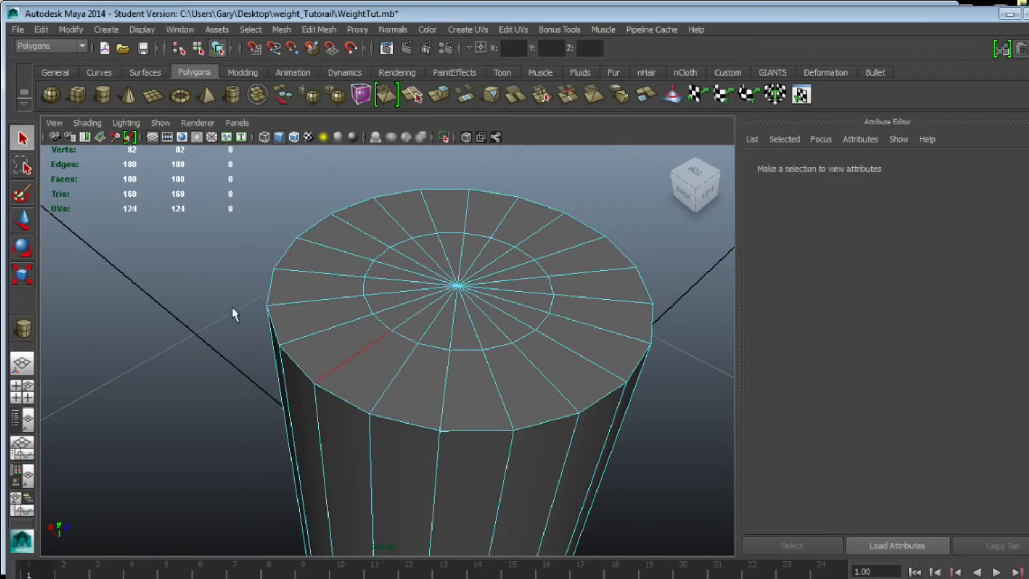
right_click_drag(237, 315, 406, 342, "alt")
double_click(420, 321)
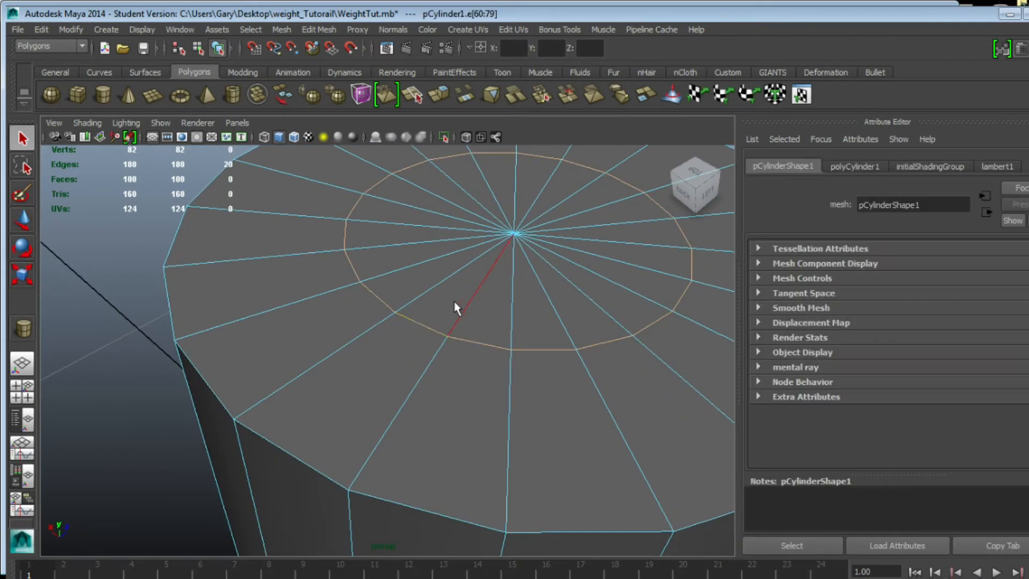
left_click_drag(421, 321, 390, 316, "alt")
key("r")
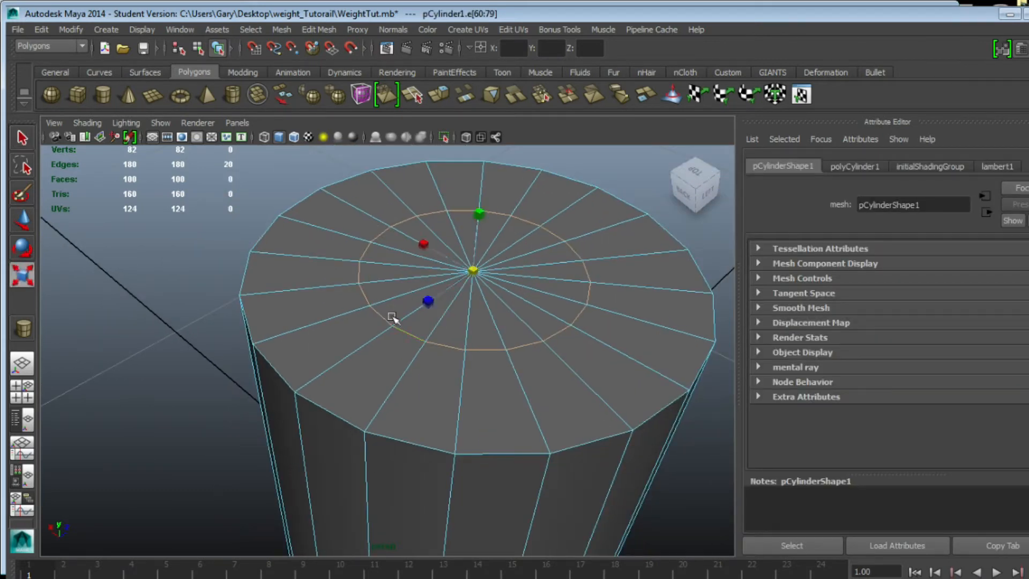
left_click_drag(475, 271, 611, 447)
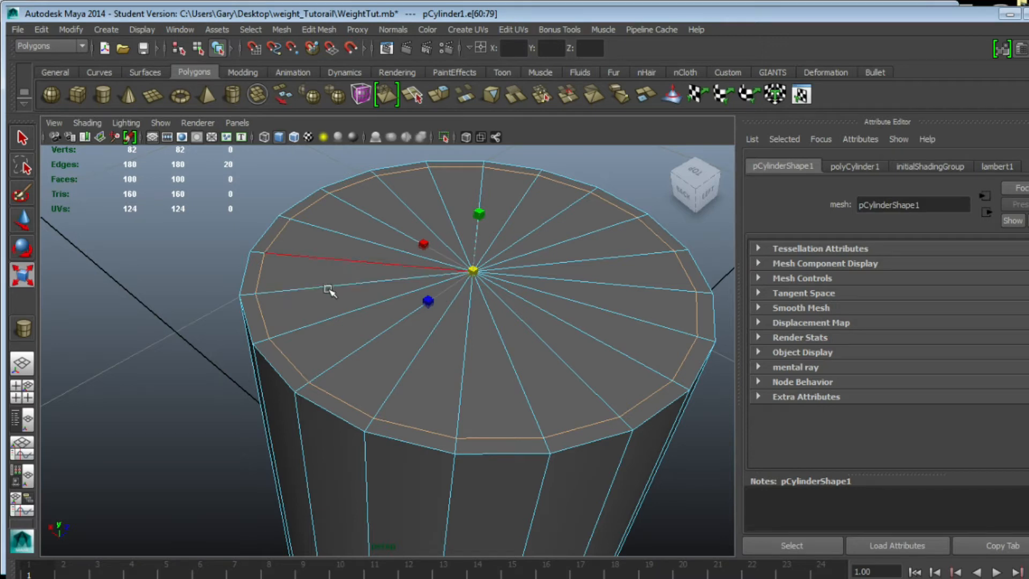
left_click_drag(474, 271, 474, 272)
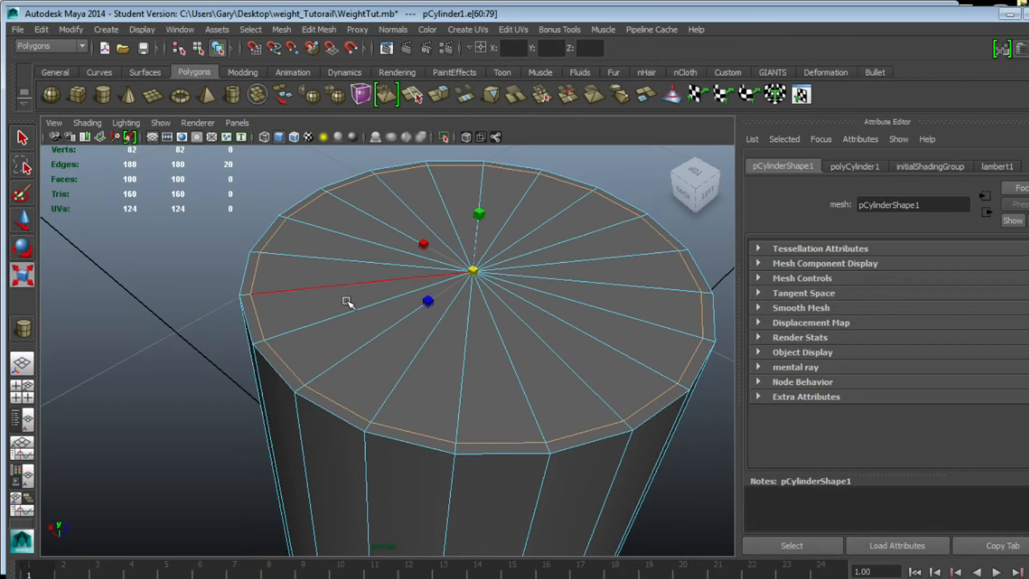
Step: Select all the wedge-shaped faces inside the narrow rim on the cylinder's top cap
key("F11")
left_click(338, 246)
left_click(325, 210, "shift")
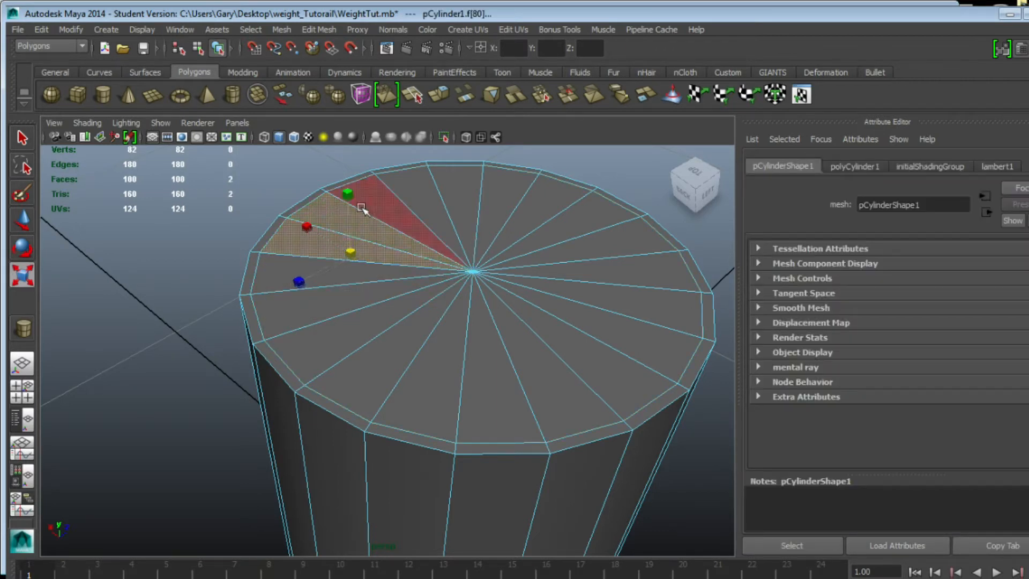
left_click(386, 207, "shift")
left_click(421, 193, "shift")
left_click(459, 198, "shift")
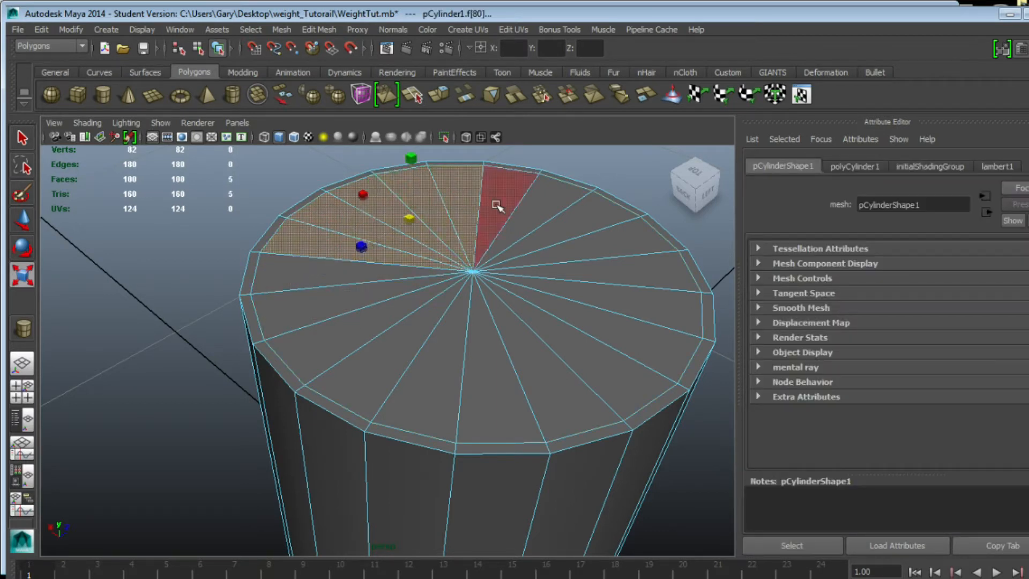
left_click(494, 217, "shift")
left_click(533, 214, "shift")
left_click(558, 223, "shift")
left_click(587, 247, "shift")
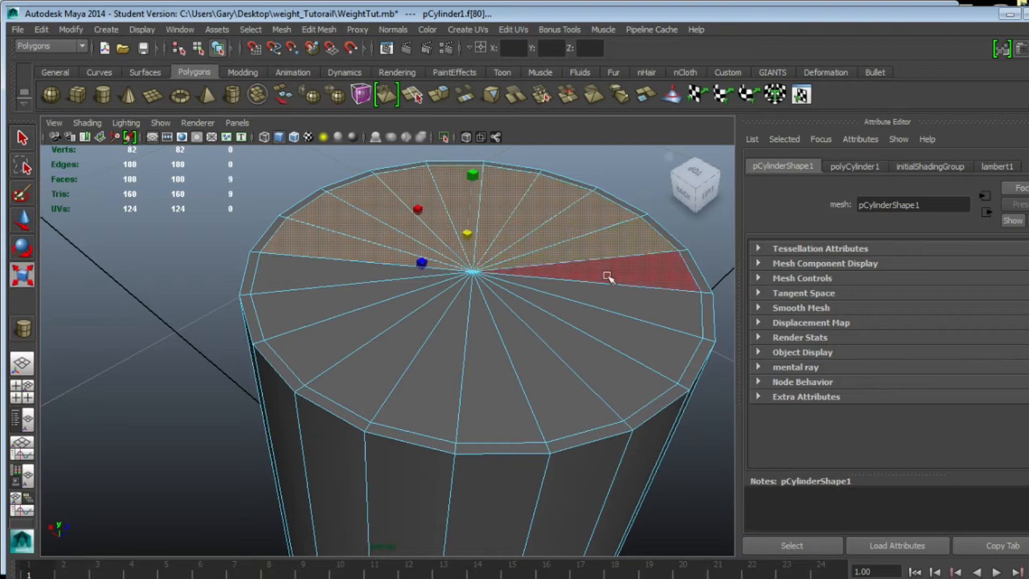
left_click(614, 281, "shift")
left_click(640, 335, "shift")
left_click(643, 310, "shift")
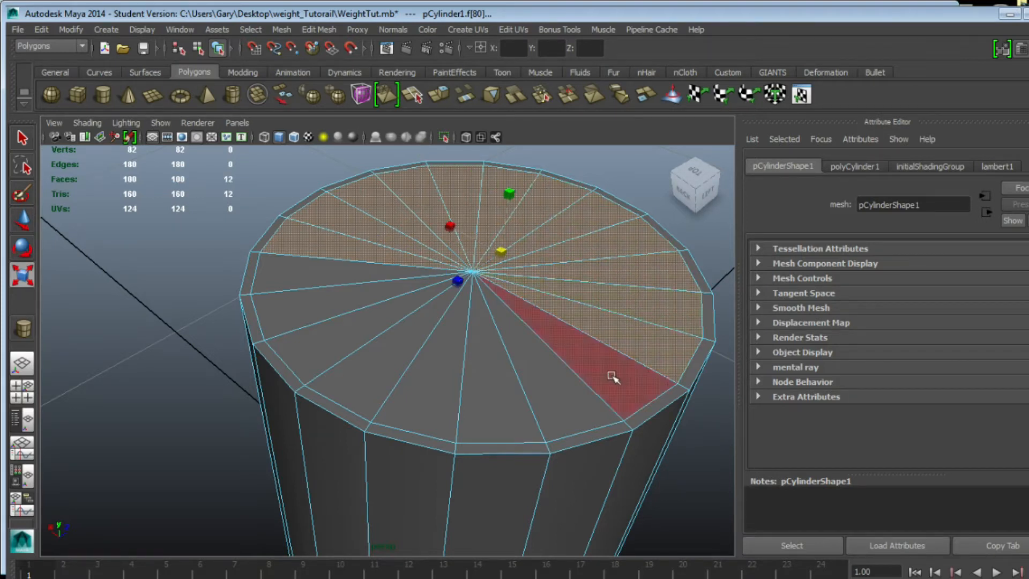
left_click(613, 375, "shift")
left_click(554, 379, "shift")
left_click(519, 397, "shift")
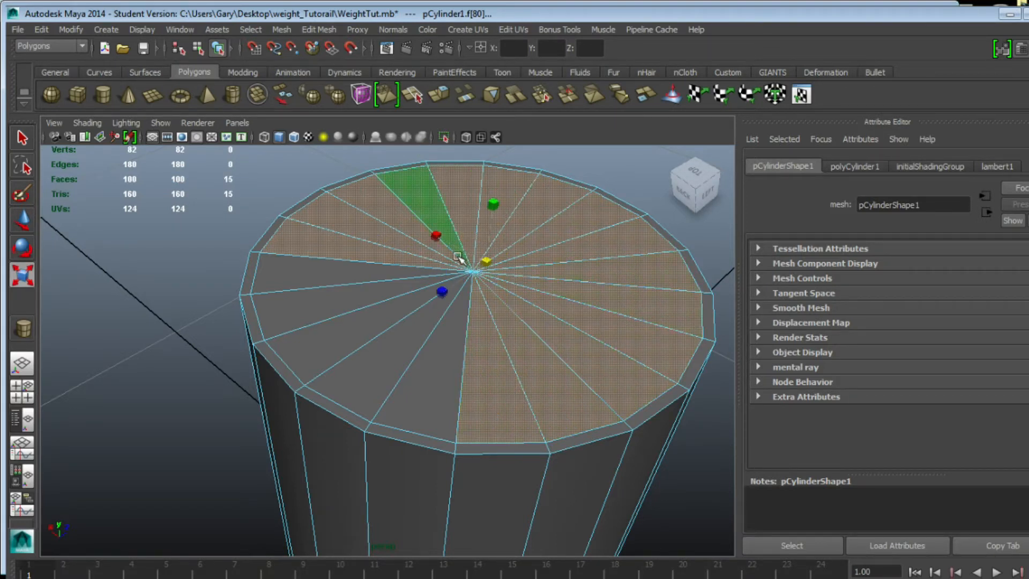
left_click(437, 365, "shift")
left_click(390, 349, "shift")
left_click(336, 335, "shift")
left_click(312, 306, "shift")
left_click(305, 273, "shift")
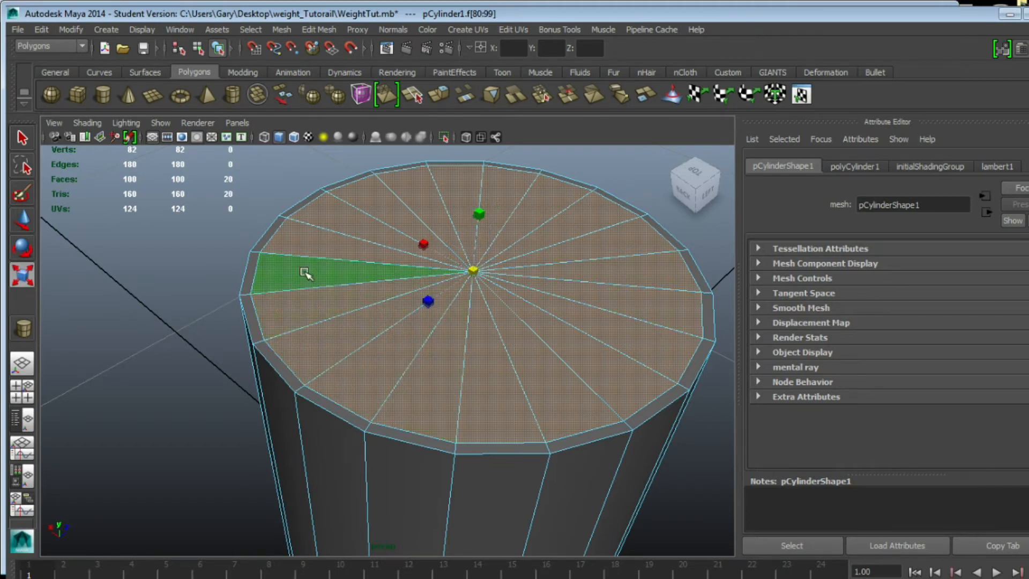
key("q")
Step: Extrude the selected top faces about 0.019 down into the cylinder to form a shallow recess
left_click_drag(268, 323, 401, 322, "alt")
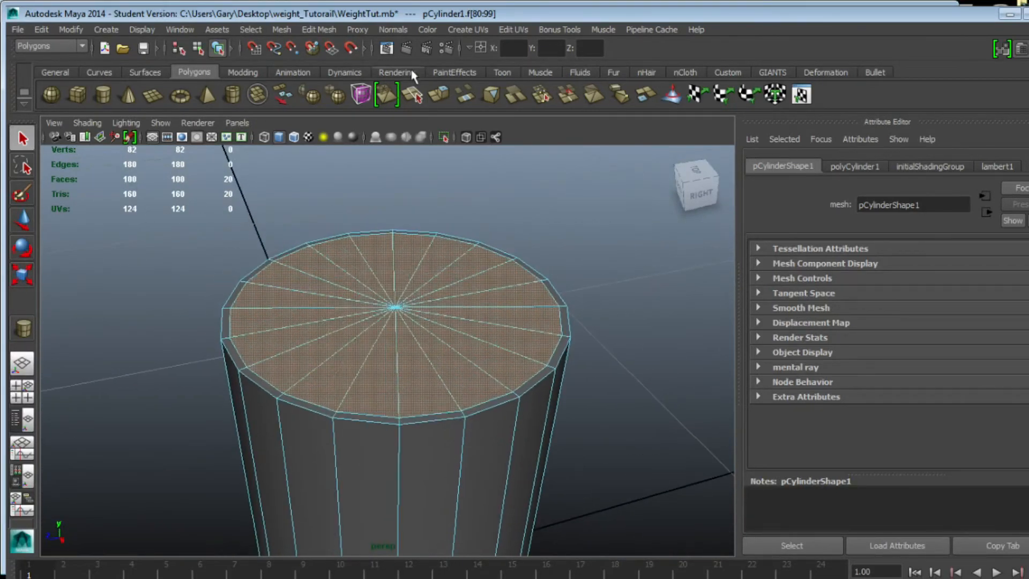
left_click(318, 28)
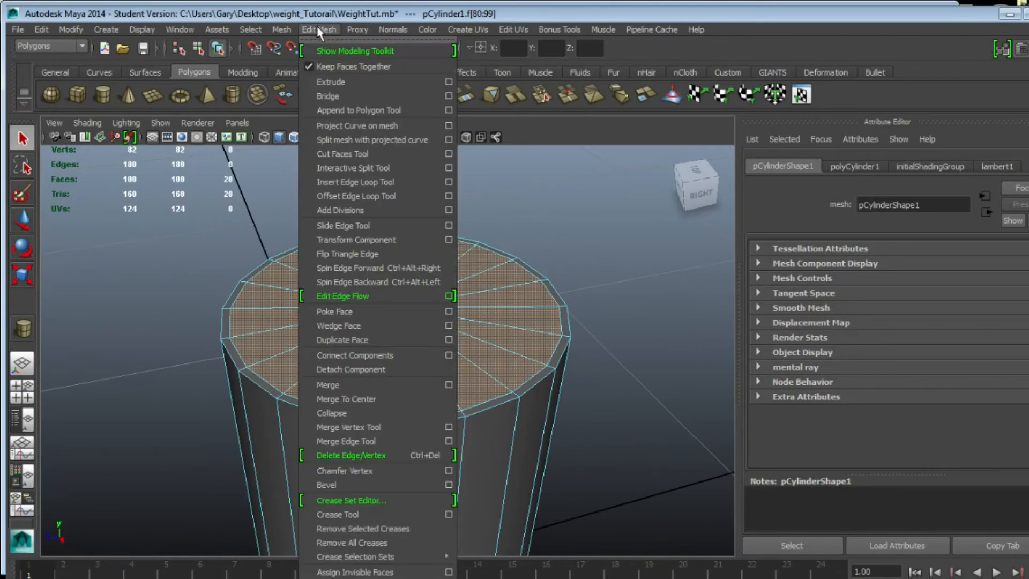
left_click(344, 82)
left_click_drag(359, 316, 506, 271, "alt")
left_click_drag(386, 288, 370, 327, "alt")
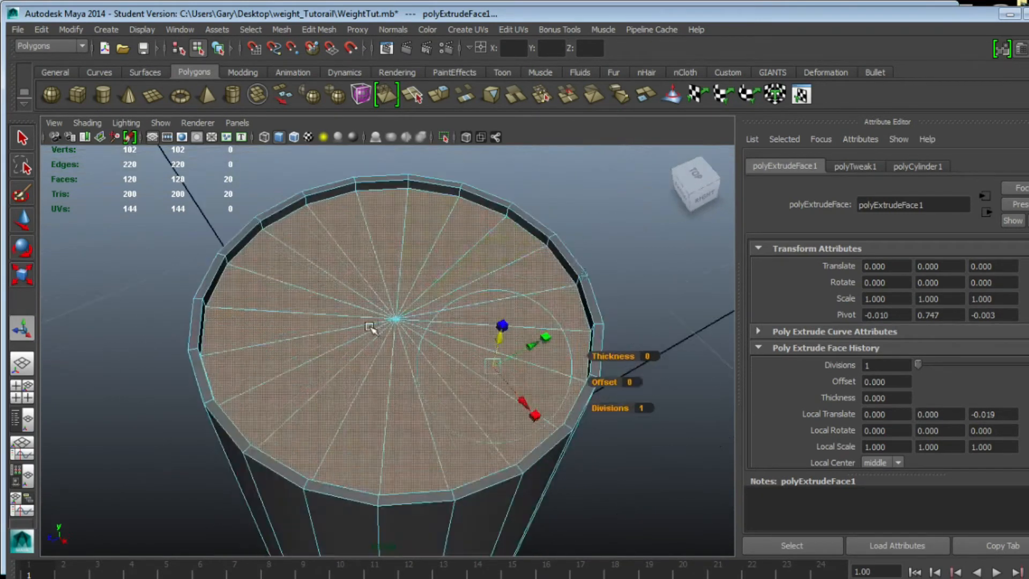
Step: Examine the cylinder's underside, sides and recessed top from several angles
left_click_drag(413, 224, 525, 387, "alt")
left_click_drag(415, 405, 376, 327, "alt")
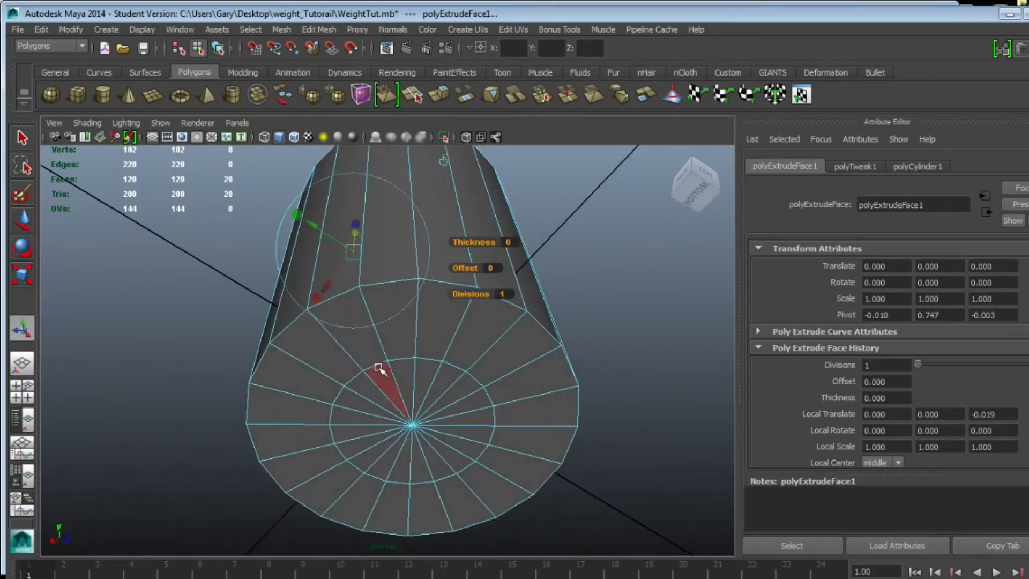
left_click_drag(420, 337, 398, 389, "alt")
left_click_drag(434, 355, 471, 409, "alt")
left_click_drag(418, 340, 636, 306, "alt")
left_click_drag(507, 322, 506, 363, "alt")
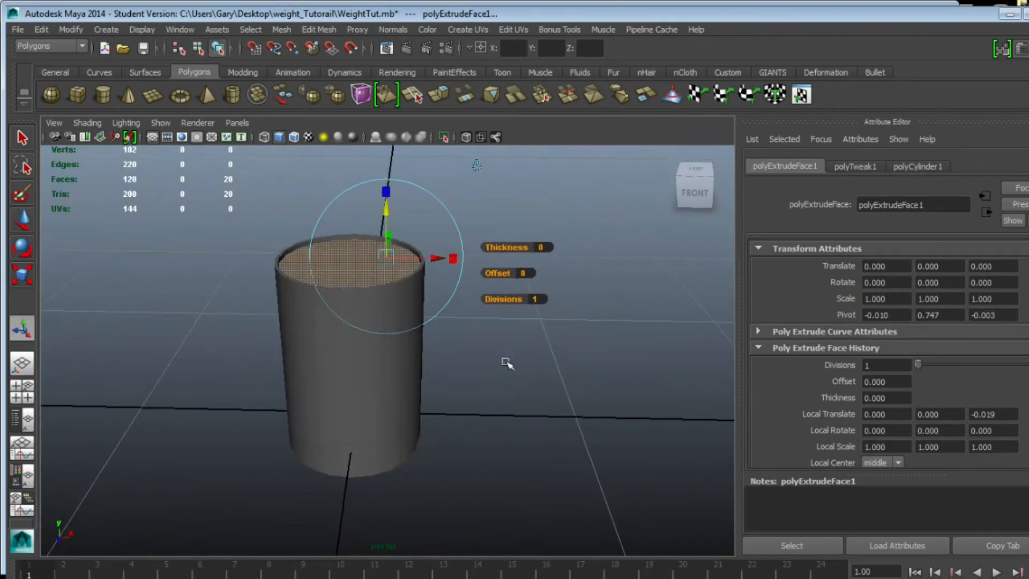
left_click(697, 192)
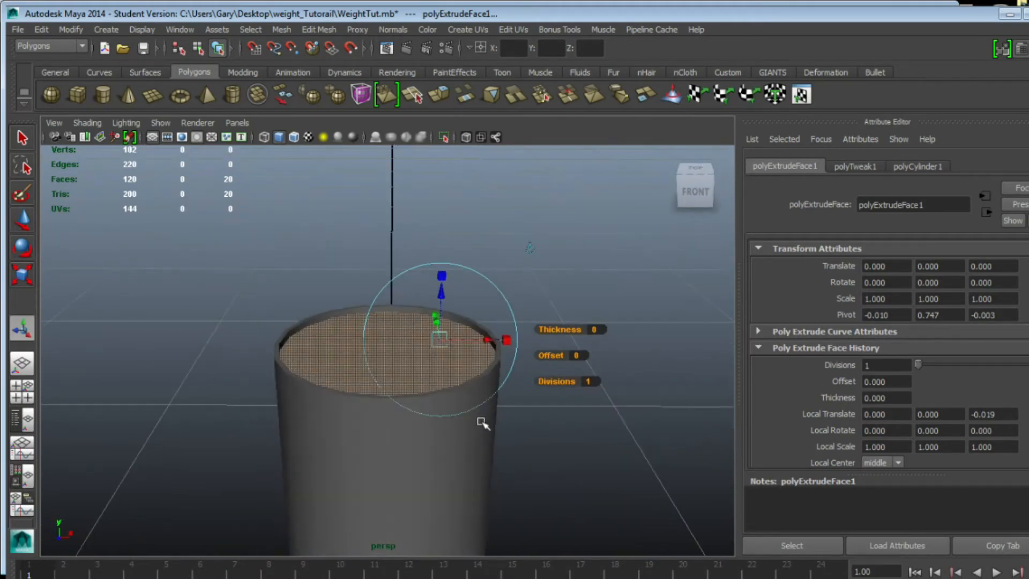
middle_click_drag(481, 422, 483, 253, "alt")
scroll(395, 367, "down", 2)
left_click_drag(370, 279, 290, 370, "alt")
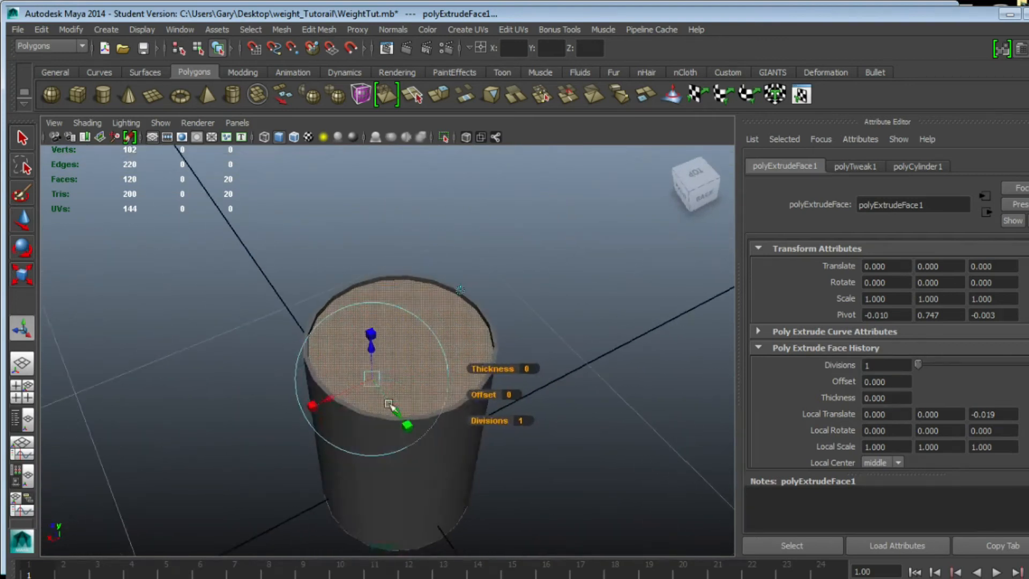
left_click_drag(368, 481, 321, 492, "alt")
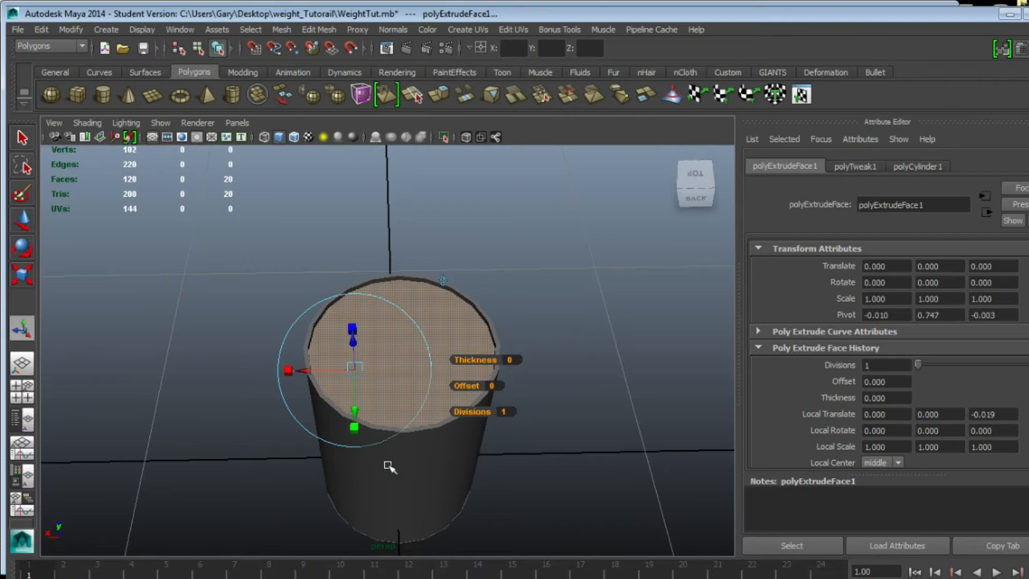
Step: Create a small polygon cylinder beside the base, about 0.046 in radius and 0.286 high
left_click(102, 95)
left_click_drag(264, 328, 297, 274, "alt")
left_click_drag(275, 459, 284, 466)
left_click_drag(280, 463, 275, 411)
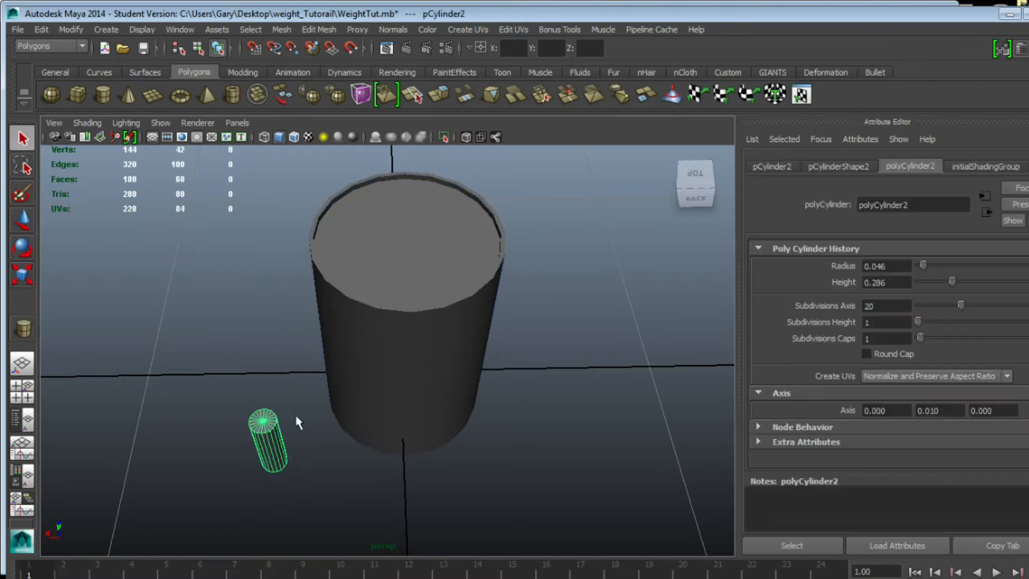
Step: Try a radius of 0.005 on the small cylinder
left_click(834, 162)
left_click(785, 171)
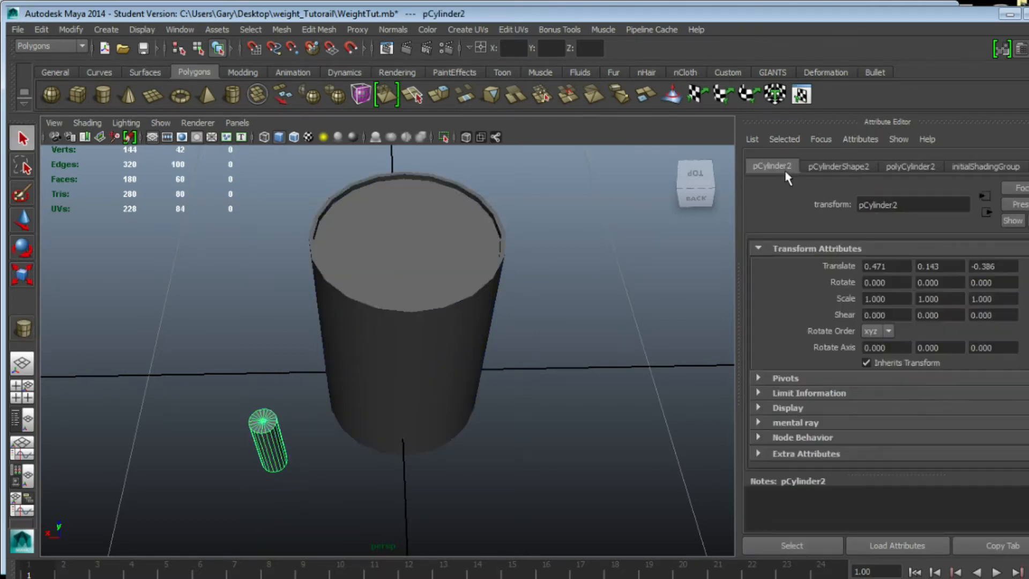
left_click(911, 166)
left_click(890, 266)
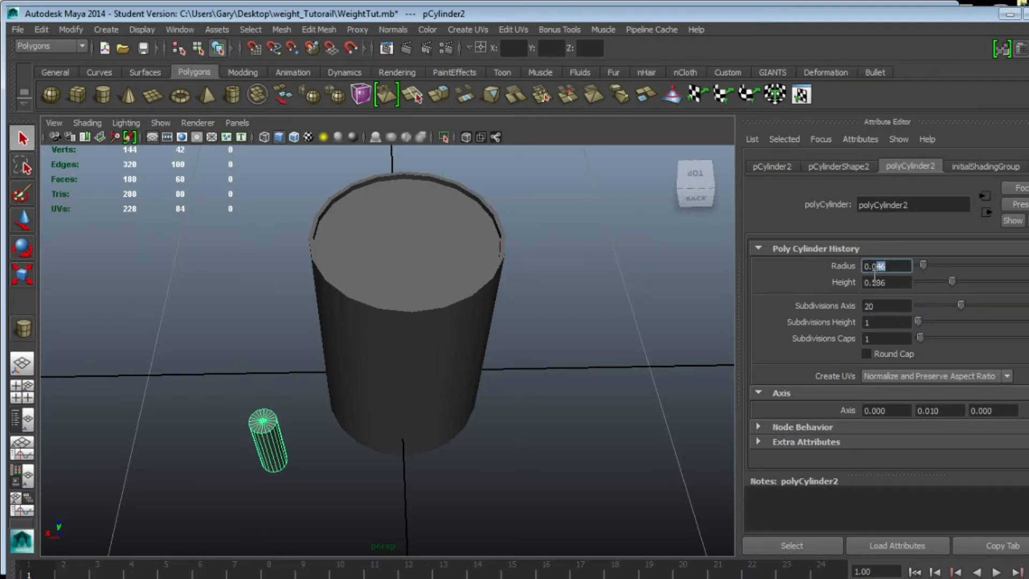
key("Return")
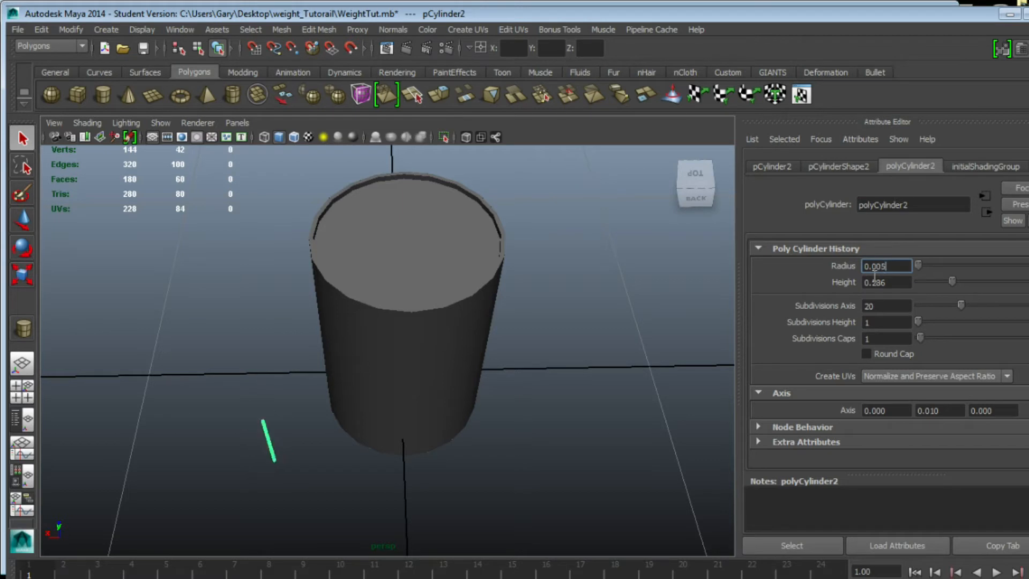
Step: Set the small cylinder's radius to 0.010
right_click_drag(230, 367, 339, 368, "alt")
middle_click_drag(339, 368, 477, 229, "alt")
right_click_drag(292, 318, 457, 325, "alt")
middle_click_drag(456, 324, 450, 421, "alt")
right_click_drag(294, 421, 438, 446, "alt")
left_click_drag(878, 264, 897, 266)
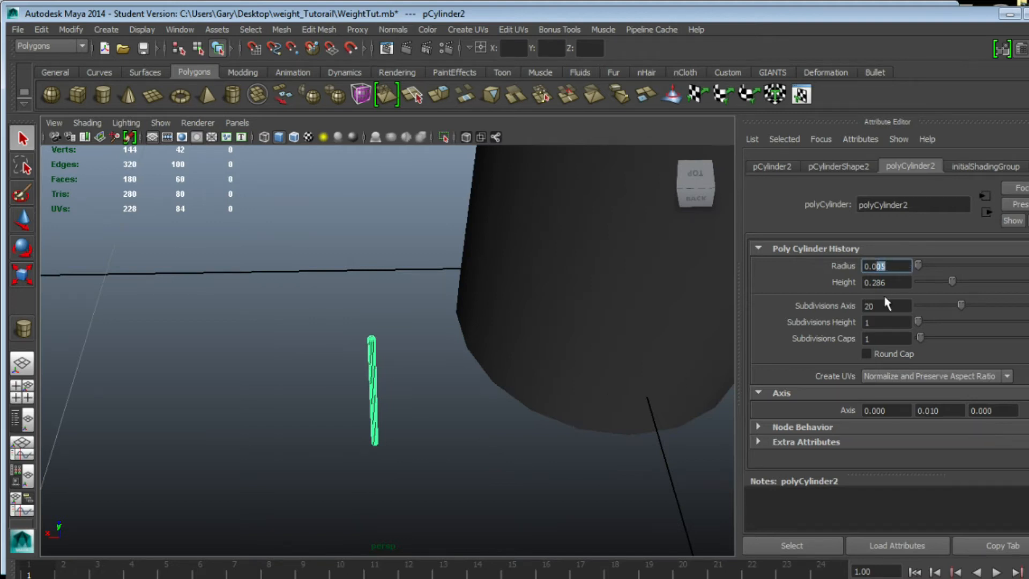
key("Return")
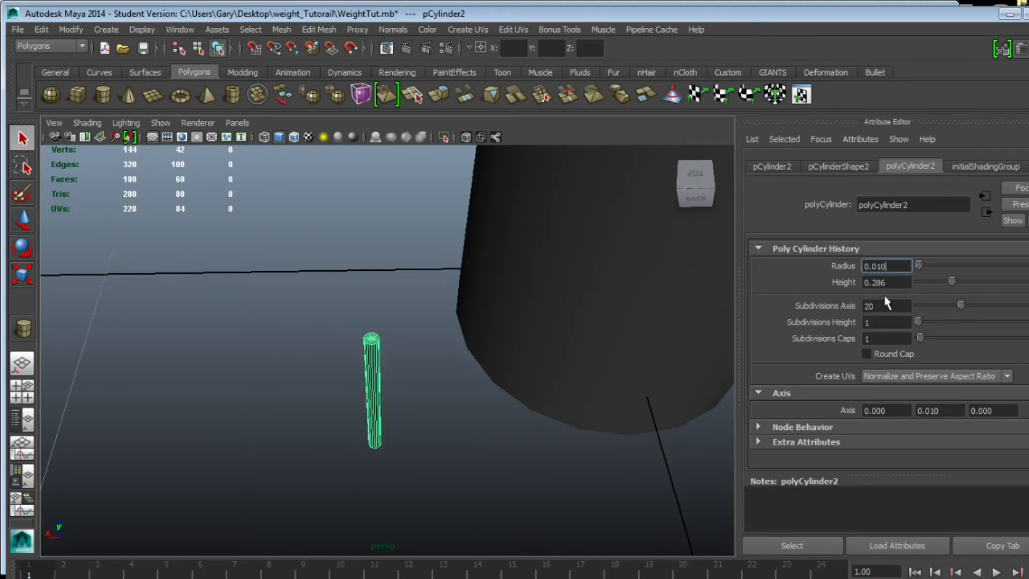
Step: Lay the thin cylinder horizontal by setting its Z rotation to 90
left_click(395, 424)
left_click_drag(396, 424, 343, 437, "alt")
left_click(353, 421)
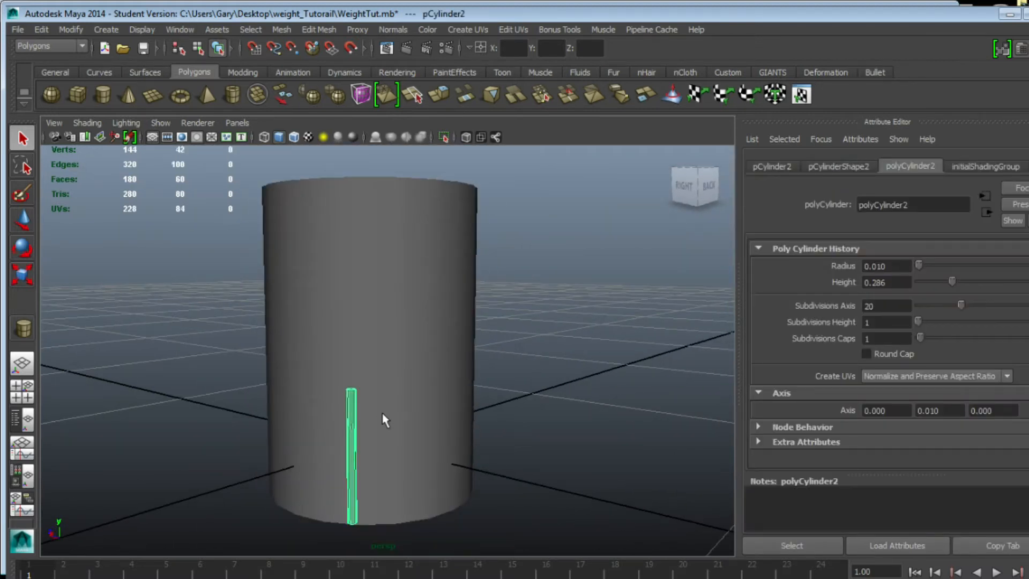
key("e")
left_click_drag(335, 415, 370, 380)
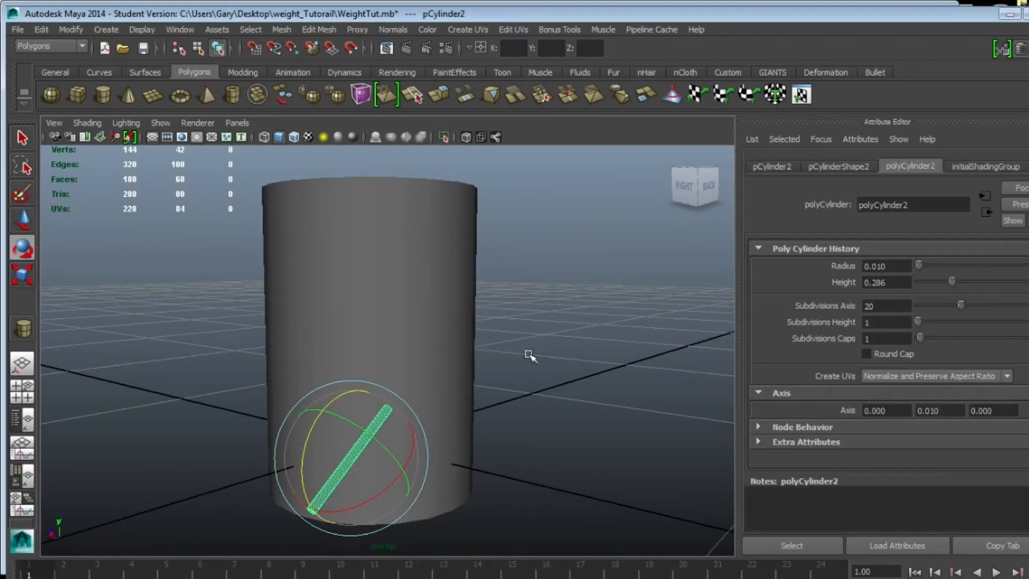
left_click(788, 165)
left_click(1002, 285)
type("90")
key("Return")
Step: Move the thin rod along X with grid snapping to X 0, centring it on the base cylinder
left_click_drag(563, 337, 392, 418, "alt")
key("w")
scroll(391, 425, "down", 2)
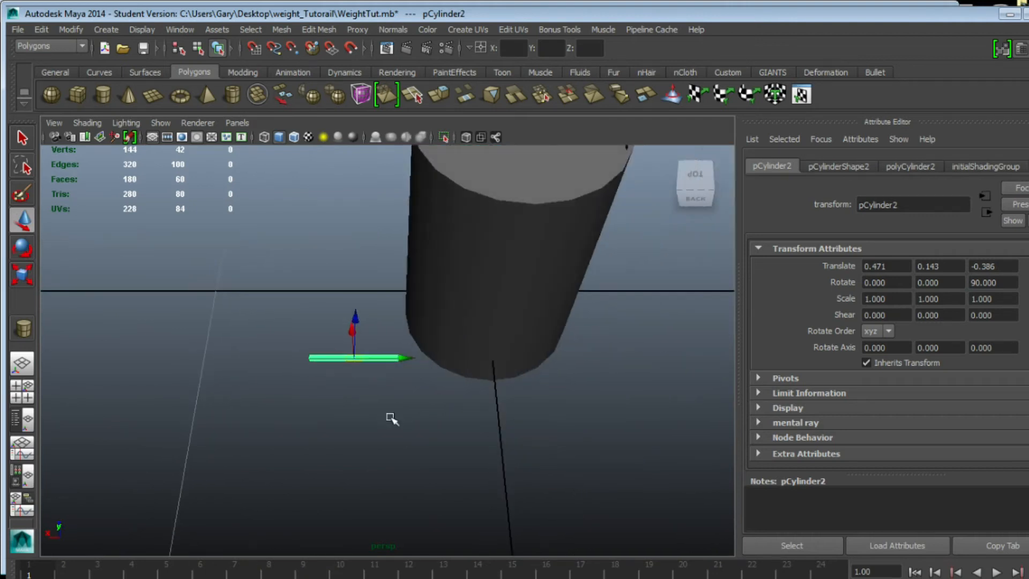
middle_click_drag(413, 412, 322, 392, "alt")
scroll(355, 406, "down", 2)
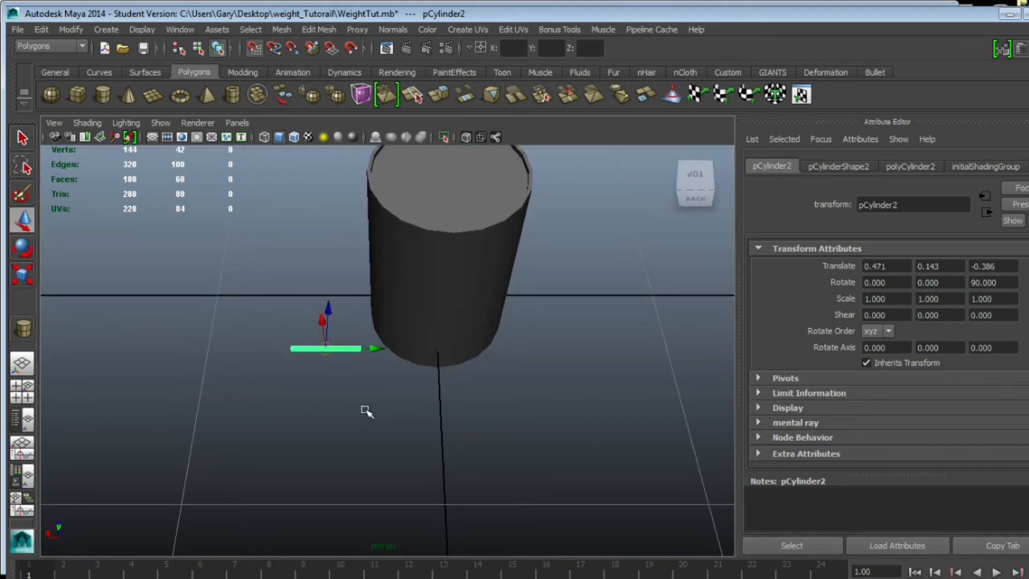
left_click_drag(372, 349, 425, 368)
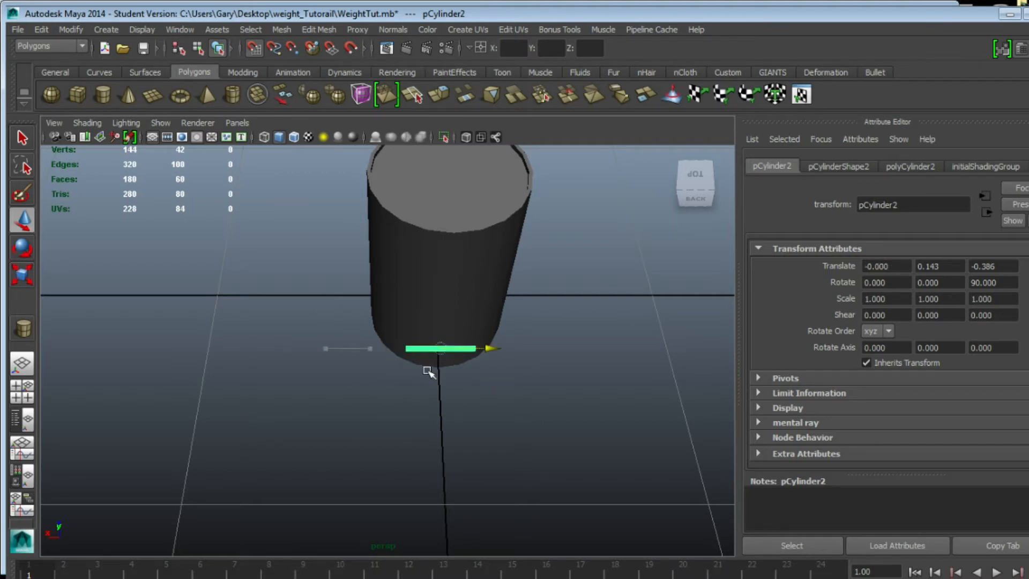
Step: Set the thin rod's height to 0.840 and position it through the base cylinder so both ends protrude
left_click(462, 358)
left_click_drag(350, 431, 539, 403, "alt")
scroll(542, 406, "up", 4)
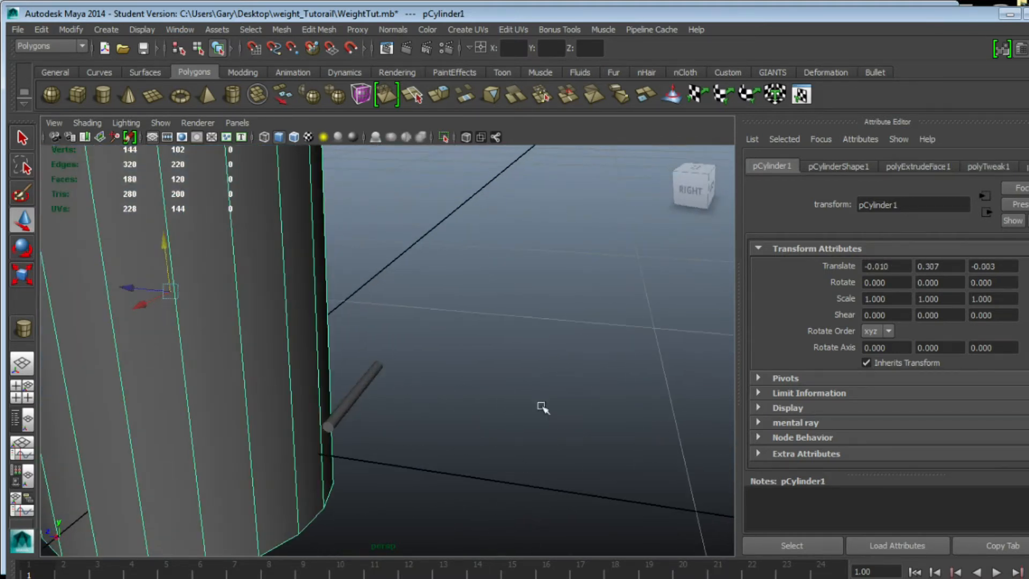
middle_click_drag(355, 435, 413, 383, "alt")
left_click(409, 344)
left_click_drag(457, 368, 396, 406, "alt")
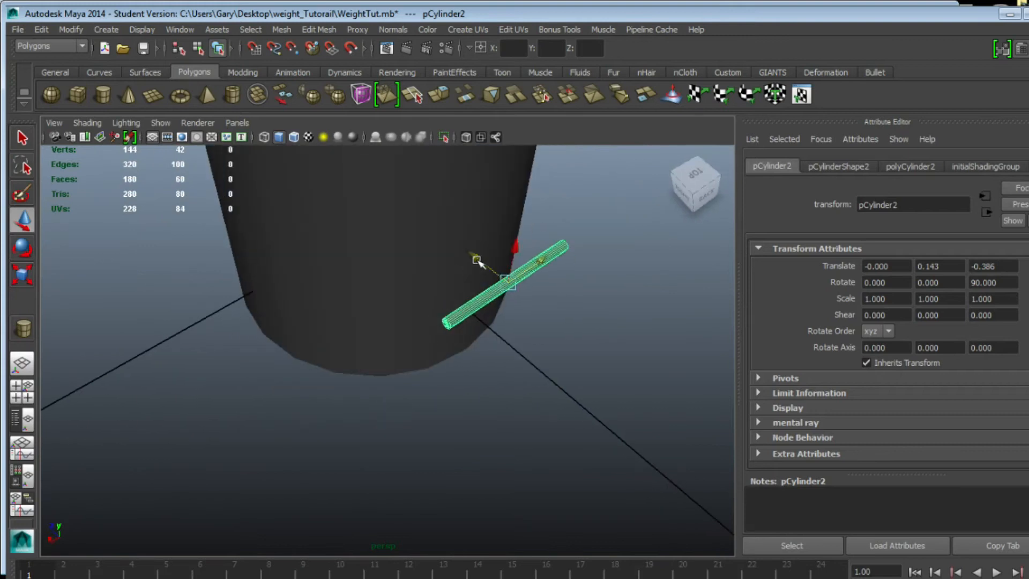
left_click(909, 167)
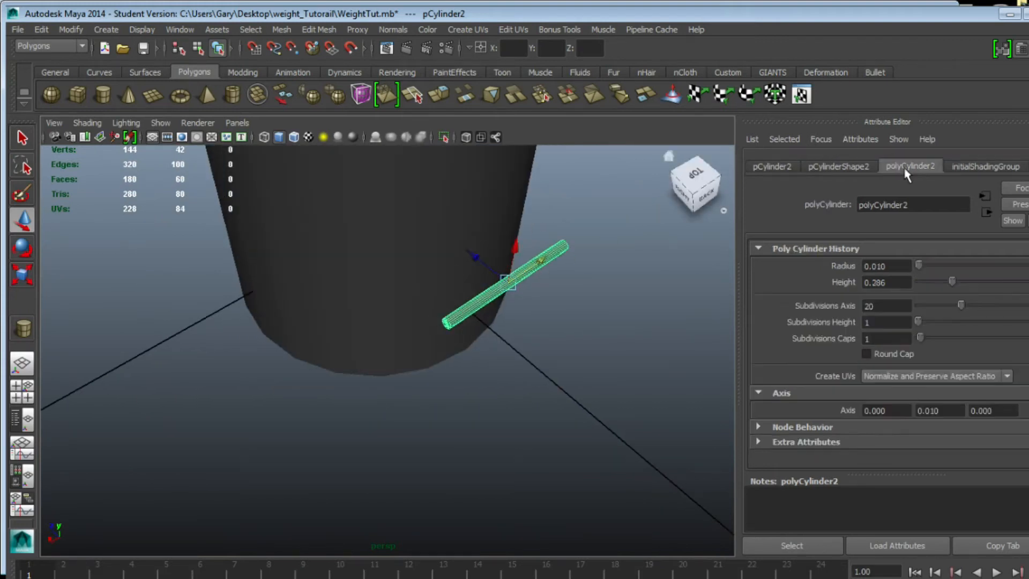
double_click(896, 281)
key("Return")
left_click_drag(439, 340, 472, 322, "alt")
left_click_drag(459, 370, 341, 336, "alt")
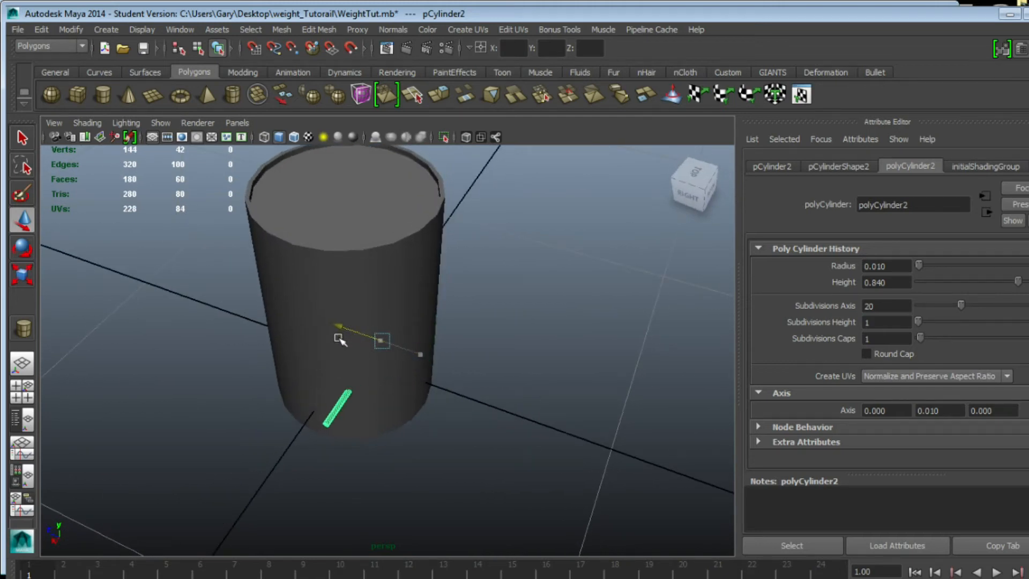
Step: Examine how far the rod's two ends protrude from the sides of the base cylinder
middle_click_drag(446, 408, 523, 360, "alt")
right_click_drag(523, 360, 648, 397, "alt")
left_click_drag(648, 398, 395, 395, "alt")
middle_click_drag(382, 401, 329, 370, "alt")
left_click_drag(329, 370, 388, 393, "alt")
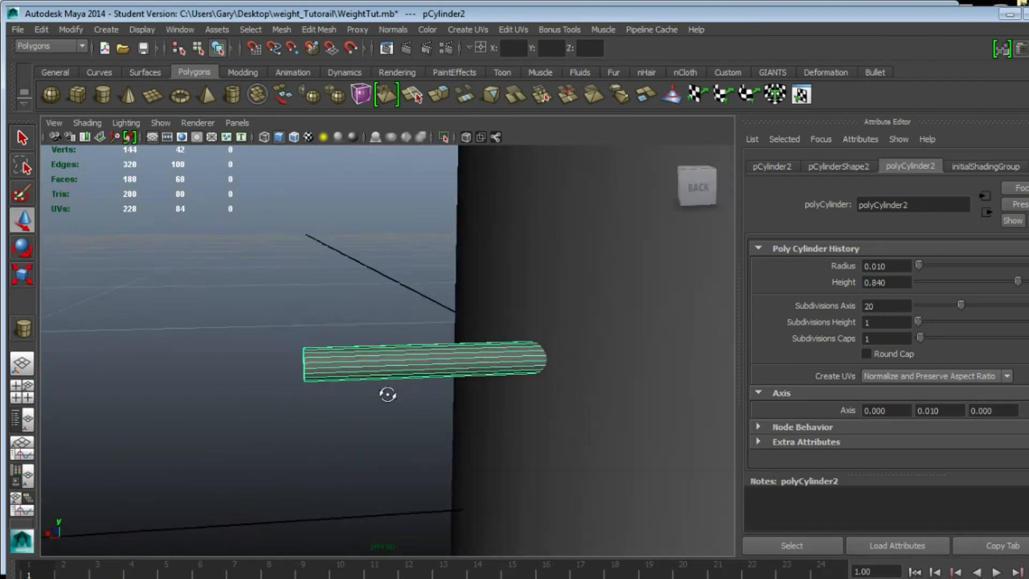
right_click_drag(388, 393, 349, 393, "alt")
left_click_drag(349, 393, 397, 396, "alt")
right_click_drag(397, 395, 387, 395, "alt")
middle_click_drag(387, 394, 369, 382, "alt")
right_click_drag(397, 388, 384, 386, "alt")
middle_click_drag(383, 386, 366, 391, "alt")
right_click_drag(366, 392, 377, 413, "alt")
middle_click_drag(377, 414, 332, 416, "alt")
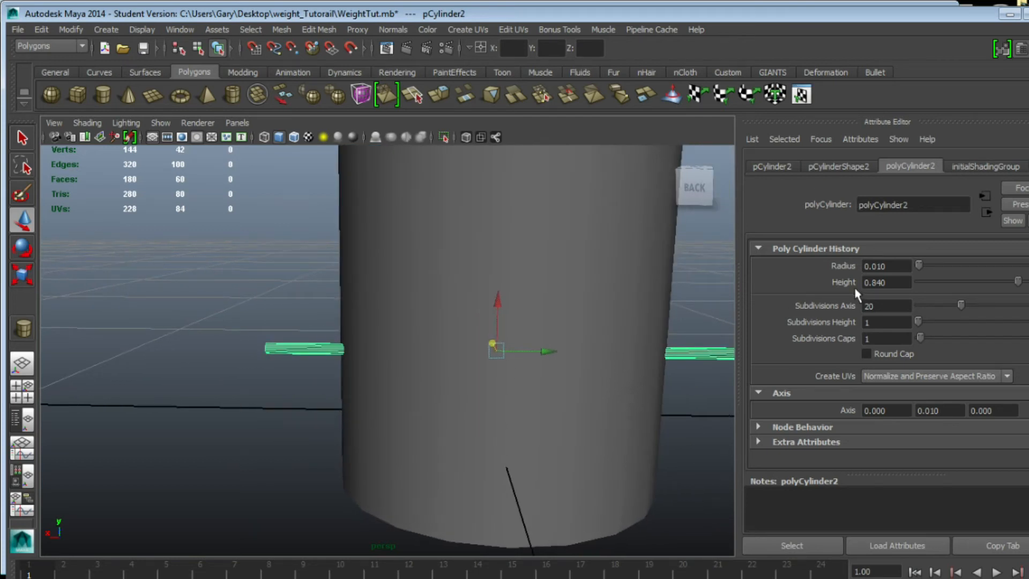
left_click_drag(611, 369, 602, 395, "alt")
middle_click_drag(602, 395, 561, 392, "alt")
right_click_drag(562, 392, 485, 400, "alt")
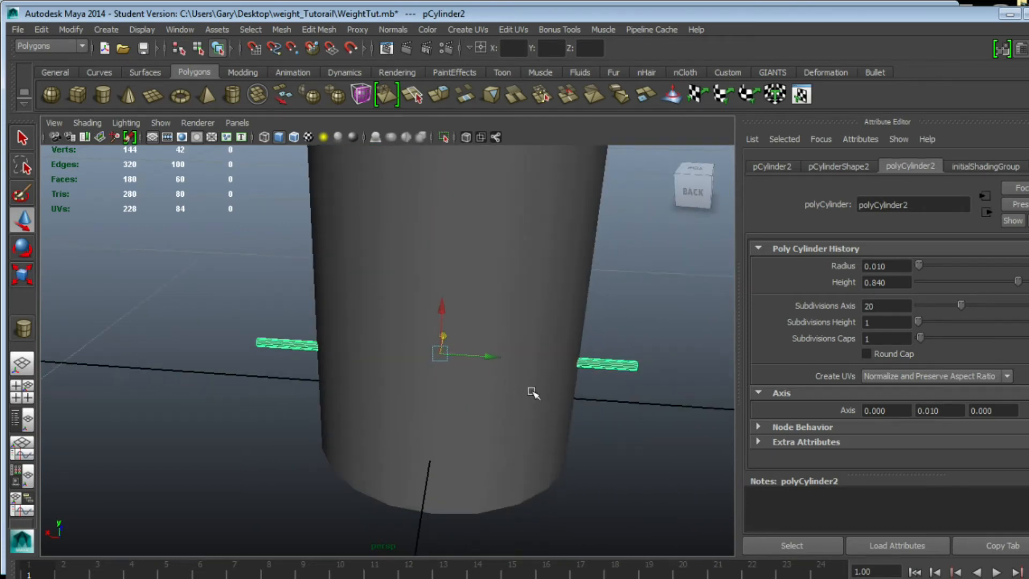
Step: Reduce the rod's axis subdivisions to 8
middle_click_drag(528, 394, 538, 390, "alt")
left_click_drag(539, 390, 484, 369, "alt")
left_click(887, 306)
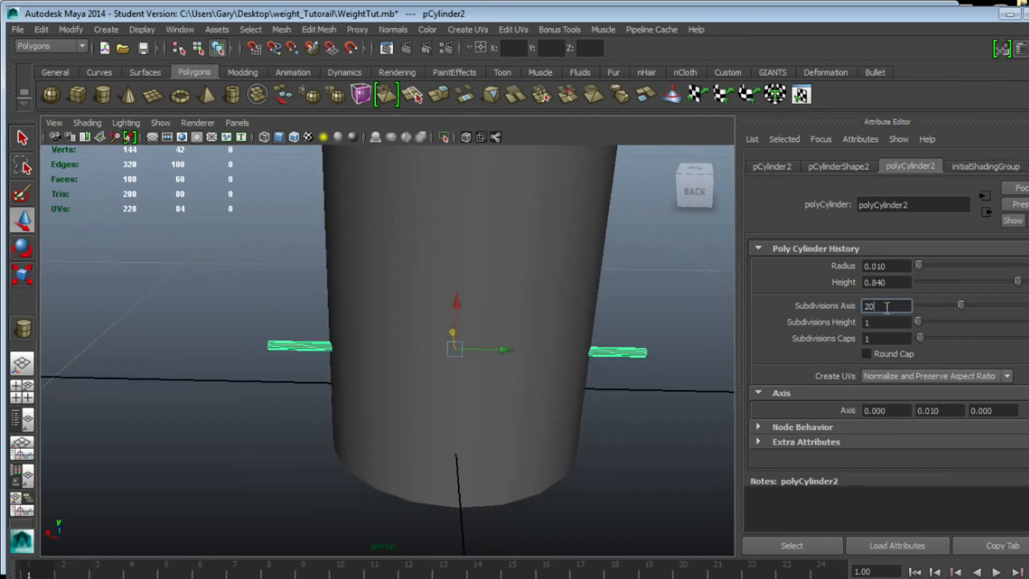
type("8")
key("Return")
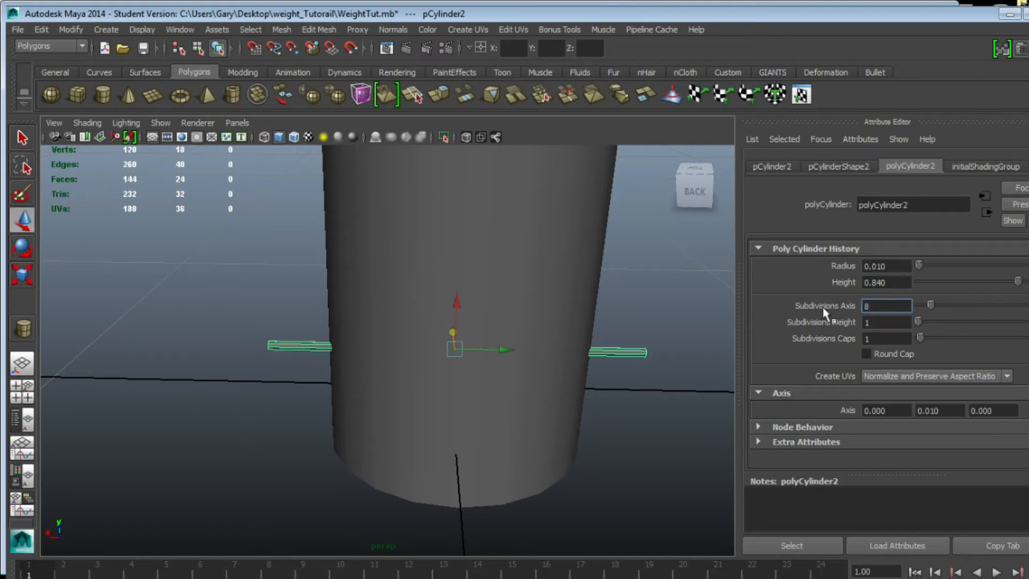
Step: Select all eight triangular cap faces on one end of the rod
right_click_drag(233, 378, 323, 363, "alt")
middle_click_drag(265, 383, 318, 362, "alt")
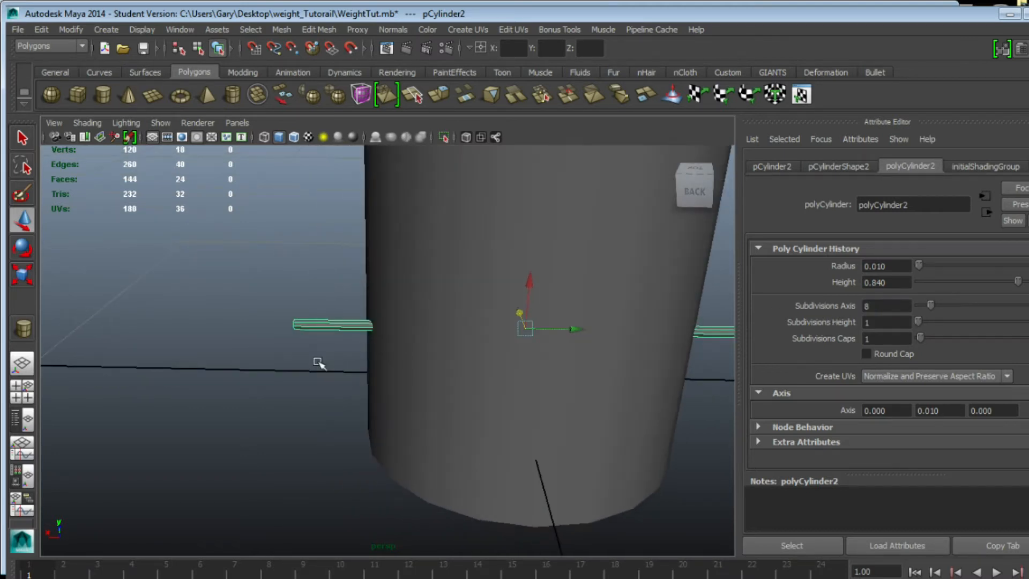
left_click(318, 362)
middle_click_drag(214, 384, 351, 409, "alt")
right_click_drag(351, 409, 378, 410, "alt")
middle_click_drag(378, 410, 231, 448, "alt")
left_click_drag(231, 448, 340, 443, "alt")
right_click_drag(311, 440, 334, 428, "alt")
middle_click_drag(335, 429, 391, 368, "alt")
left_click(391, 368)
left_click_drag(298, 407, 379, 373, "alt")
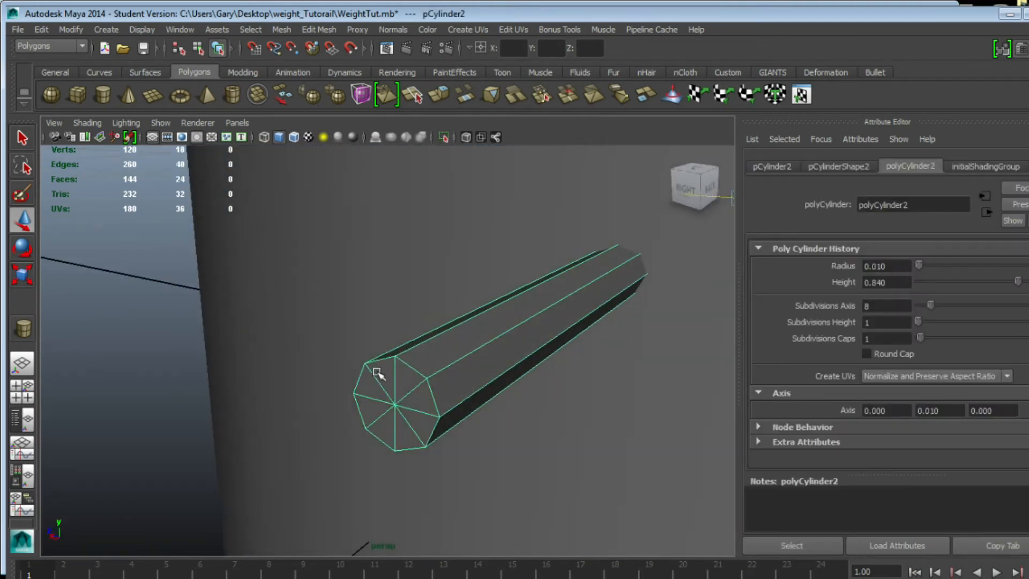
key("F11")
left_click(381, 372)
left_click(408, 379, "shift")
left_click(423, 399, "shift")
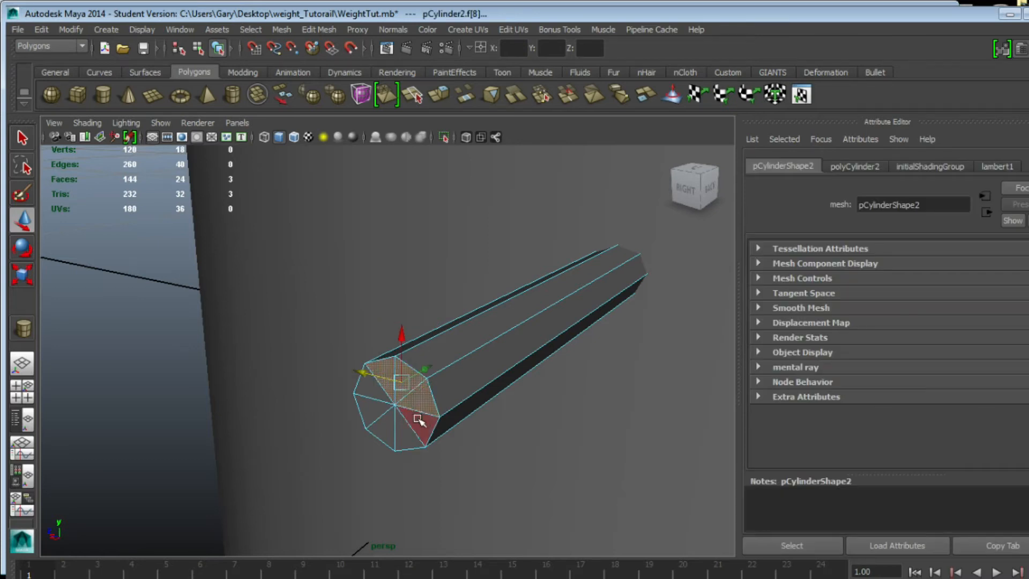
left_click(418, 420, "shift")
left_click(402, 426, "shift")
left_click(384, 426, "shift")
left_click(367, 410, "shift")
left_click(369, 389, "shift")
Step: Add the eight cap faces on the rod's opposite end to the face selection
scroll(546, 367, "down", 6)
left_click_drag(554, 354, 429, 375, "alt")
middle_click_drag(547, 428, 28, 284, "alt")
scroll(172, 340, "up", 4)
left_click(231, 336, "shift")
left_click(241, 313, "shift")
left_click(265, 314, "shift")
left_click(274, 325, "shift")
left_click(274, 352, "shift")
left_click(263, 367, "shift")
left_click(245, 368, "shift")
left_click(239, 341, "shift")
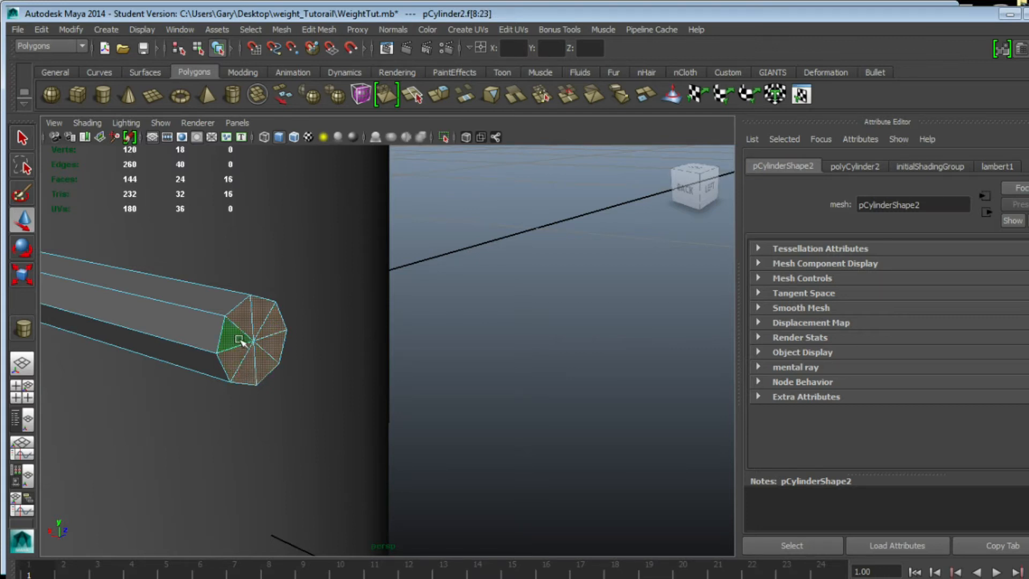
Step: Extrude the cap faces at both rod ends outward by about 0.008
left_click(281, 30)
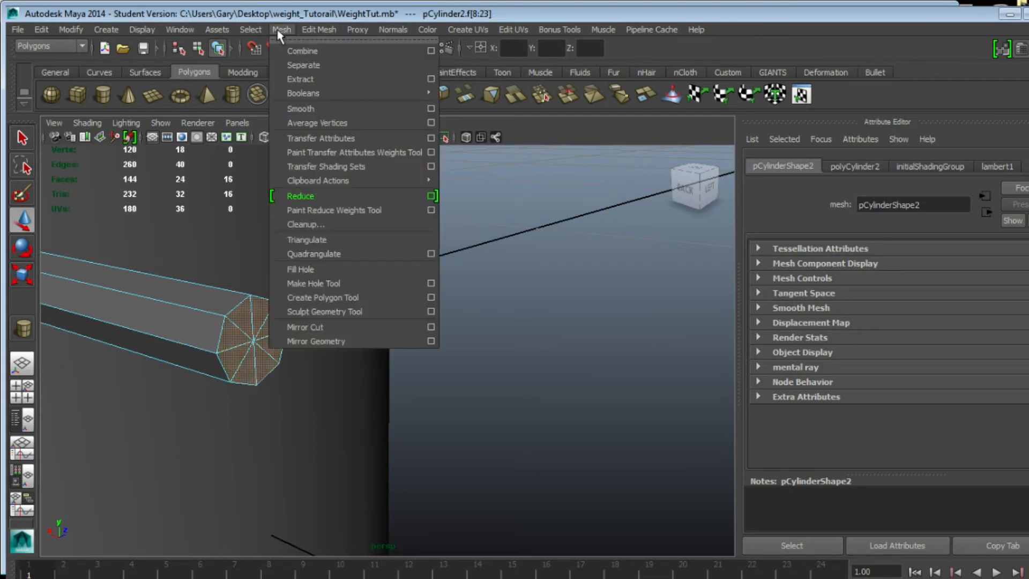
mouse_move(318, 29)
left_click(439, 81)
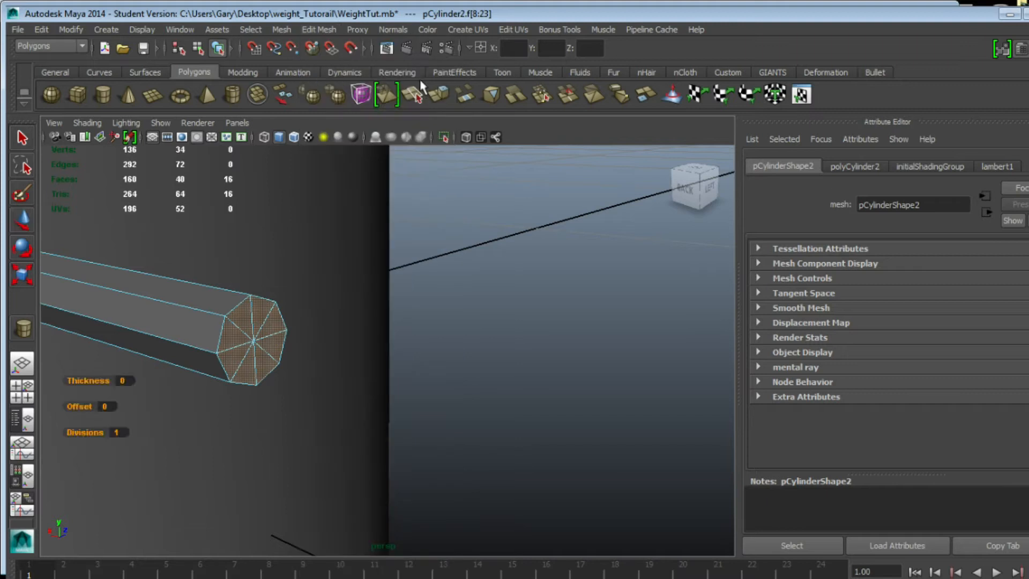
scroll(472, 292, "up", 5)
middle_click_drag(328, 333, 563, 302, "alt")
right_click_drag(384, 344, 447, 330, "alt")
left_click_drag(399, 310, 394, 311)
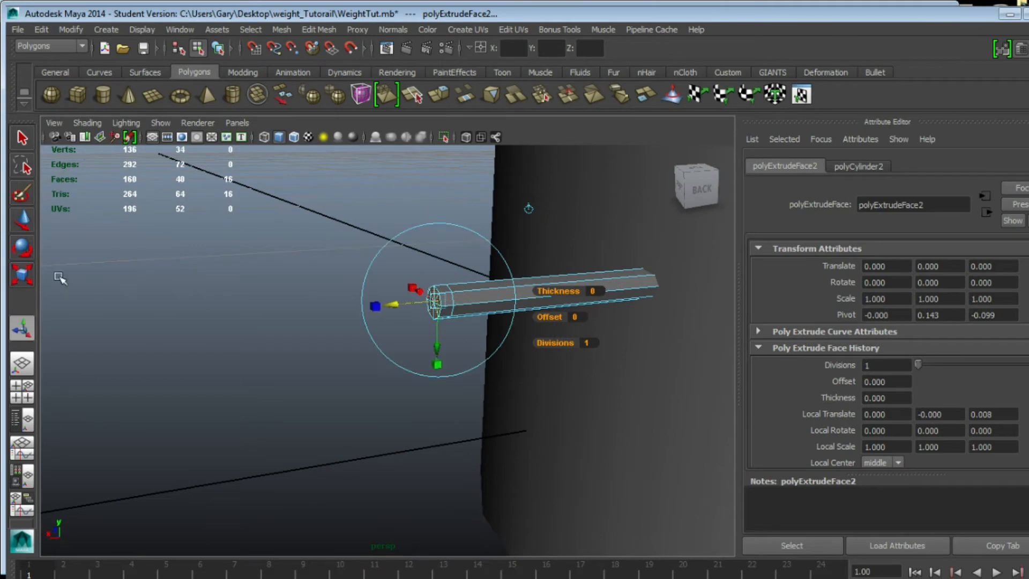
Step: Try to enlarge the extruded faces at both rod ends together with uniform scaling
left_click(25, 278)
scroll(475, 292, "down", 3)
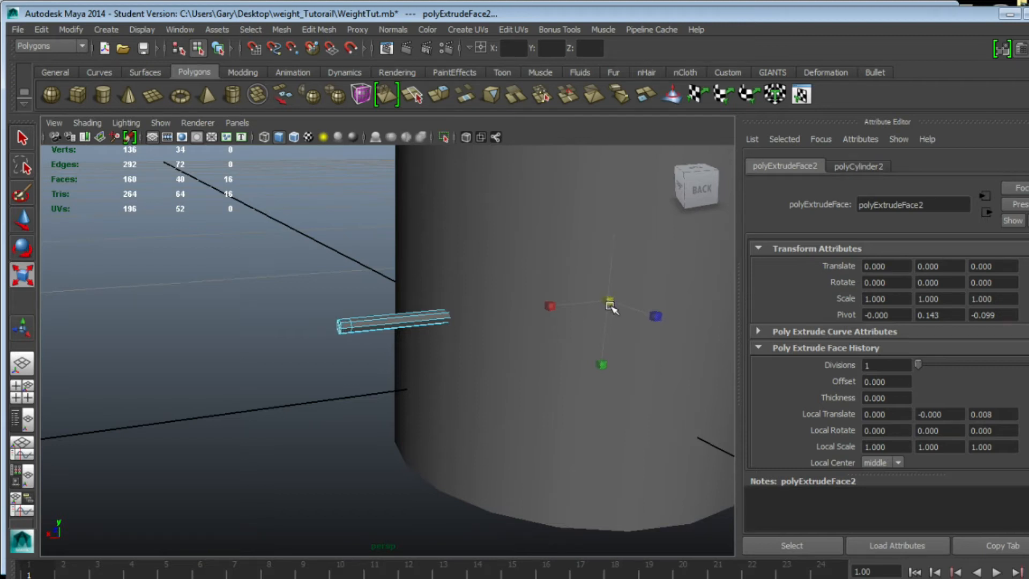
left_click_drag(616, 321, 739, 576)
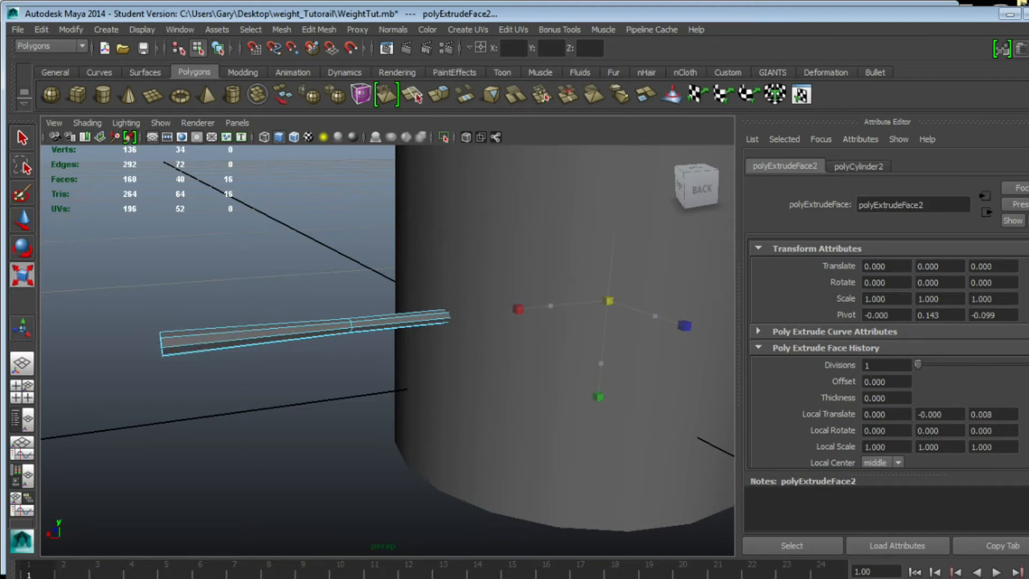
key("ctrl+z")
Step: Select the outer edge loop around one rod end and scale it up uniformly into a slight flare
left_click_drag(563, 397, 430, 387, "alt")
left_click_drag(356, 395, 380, 429, "alt")
scroll(292, 391, "up", 6)
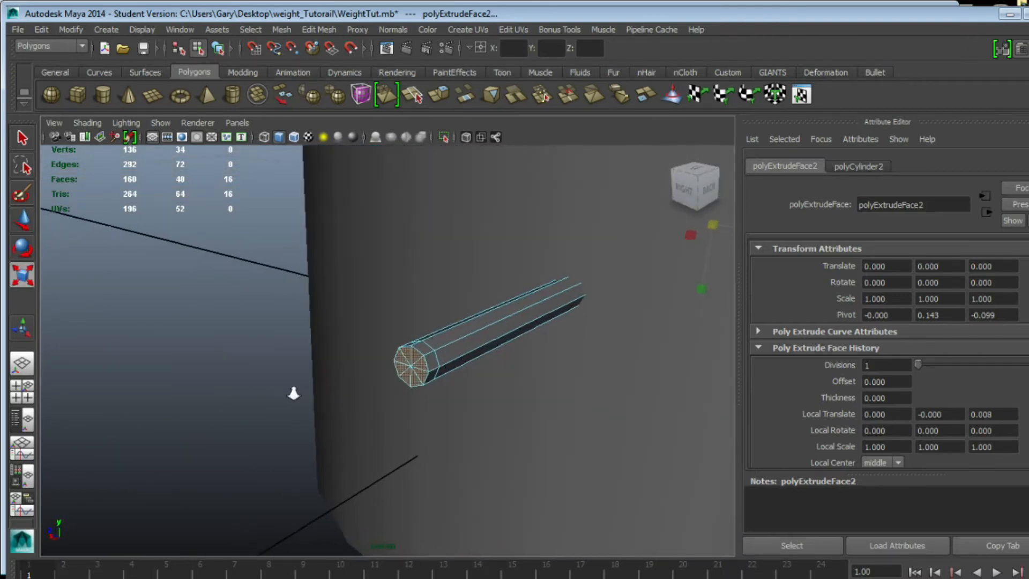
scroll(322, 395, "down", 2)
scroll(331, 381, "up", 1)
middle_click_drag(423, 287, 420, 289, "alt")
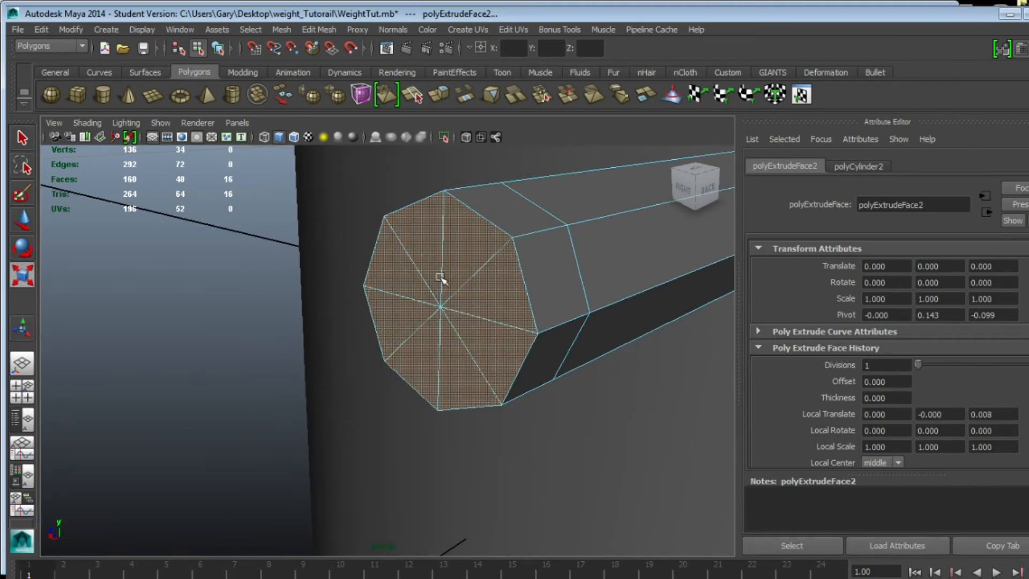
double_click(484, 212)
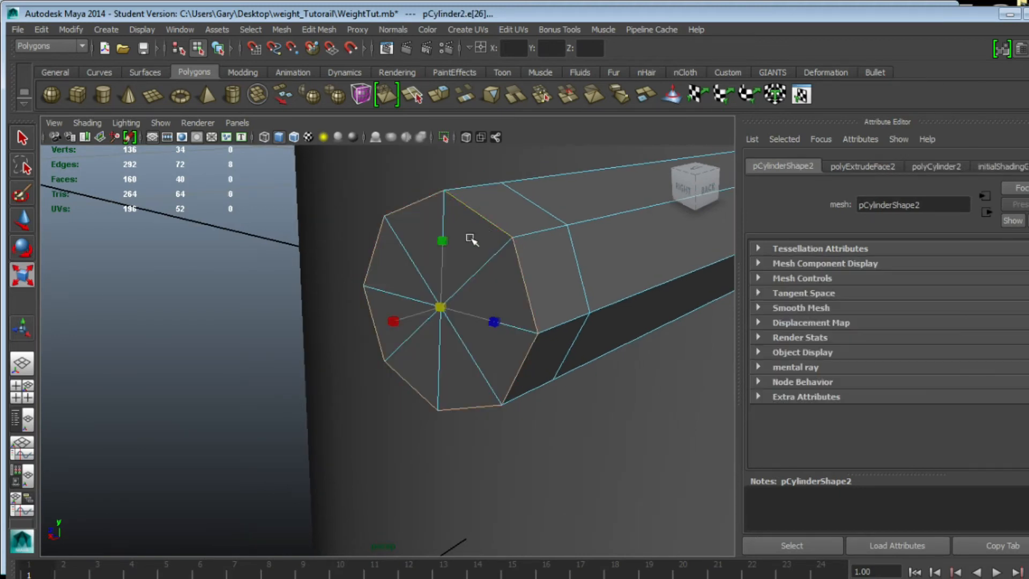
left_click_drag(442, 313, 468, 350)
Step: Select the outer edge loop at the opposite rod end and scale it up uniformly
scroll(501, 327, "down", 6)
left_click_drag(571, 314, 374, 311, "alt")
scroll(346, 346, "up", 3)
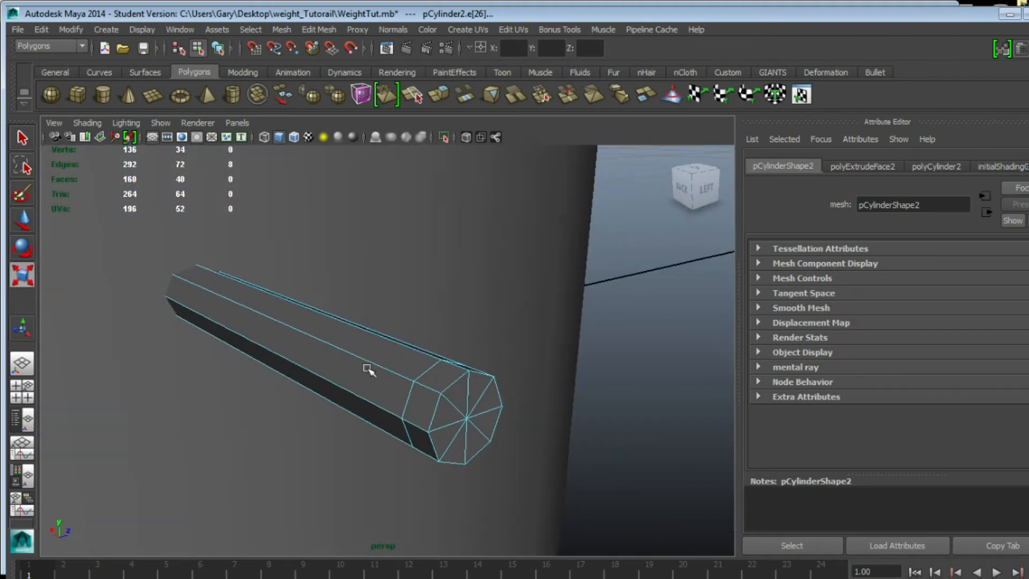
double_click(459, 381)
left_click_drag(471, 420, 491, 438)
Step: In the side view, scale the selected end loop uniformly to match the size of the flared loop at the other end
key("space")
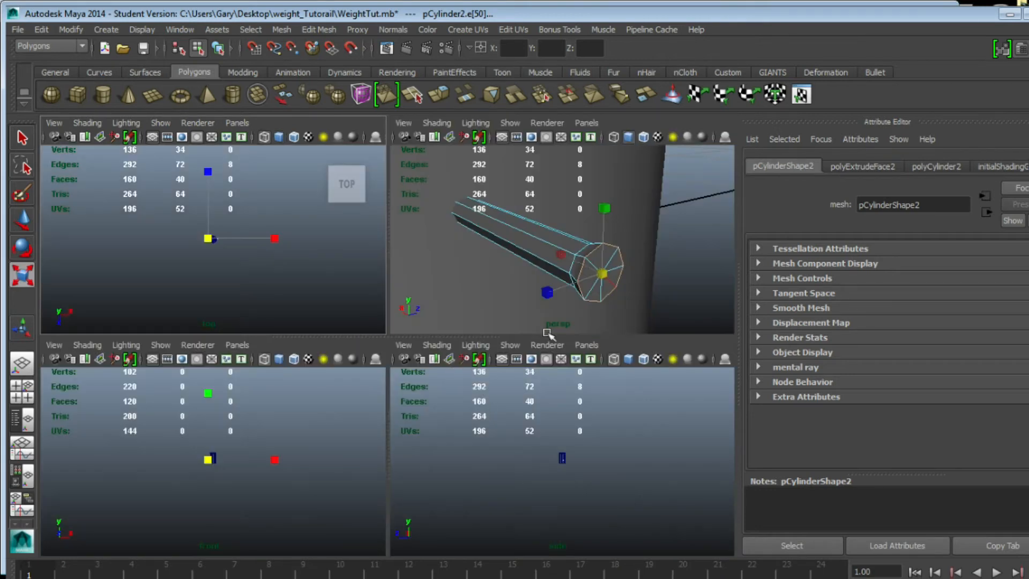
key("space")
scroll(526, 356, "up", 10)
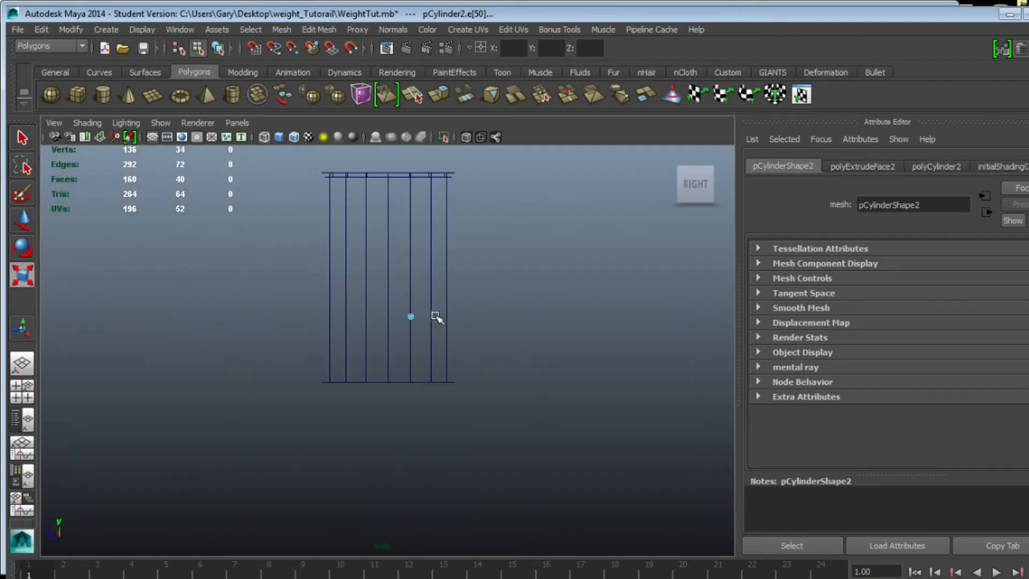
scroll(441, 311, "up", 10)
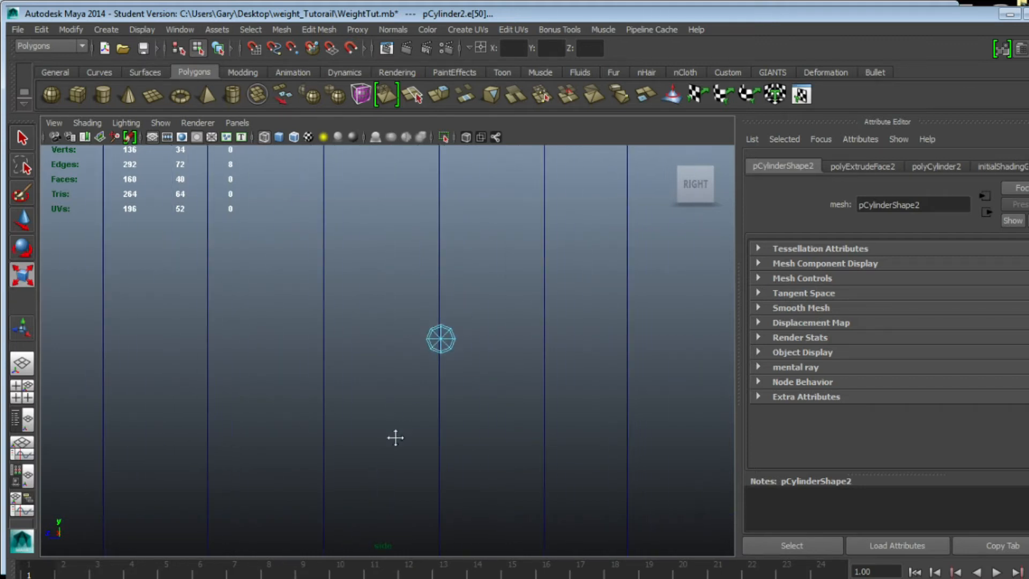
left_click(701, 185)
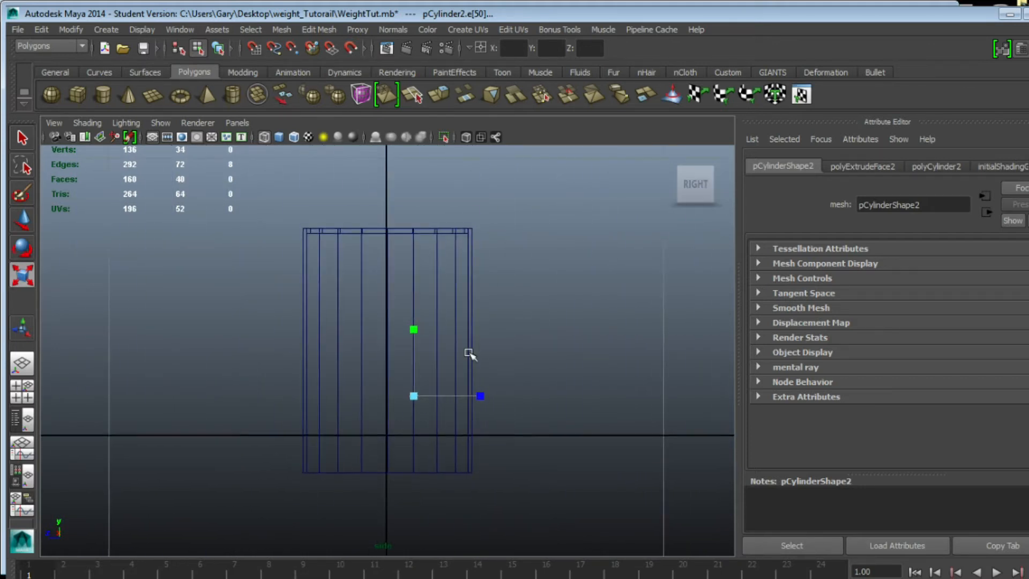
scroll(386, 326, "up", 4)
middle_click_drag(483, 445, 372, 358, "alt")
scroll(418, 442, "up", 6)
scroll(375, 359, "up", 5)
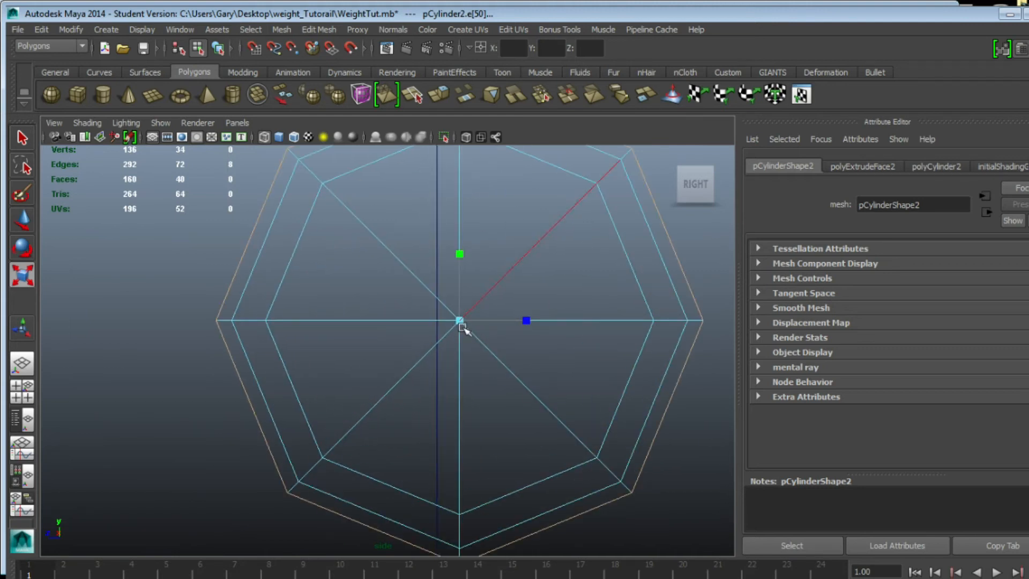
left_click_drag(461, 323, 442, 351)
left_click(441, 352)
key("ctrl+z")
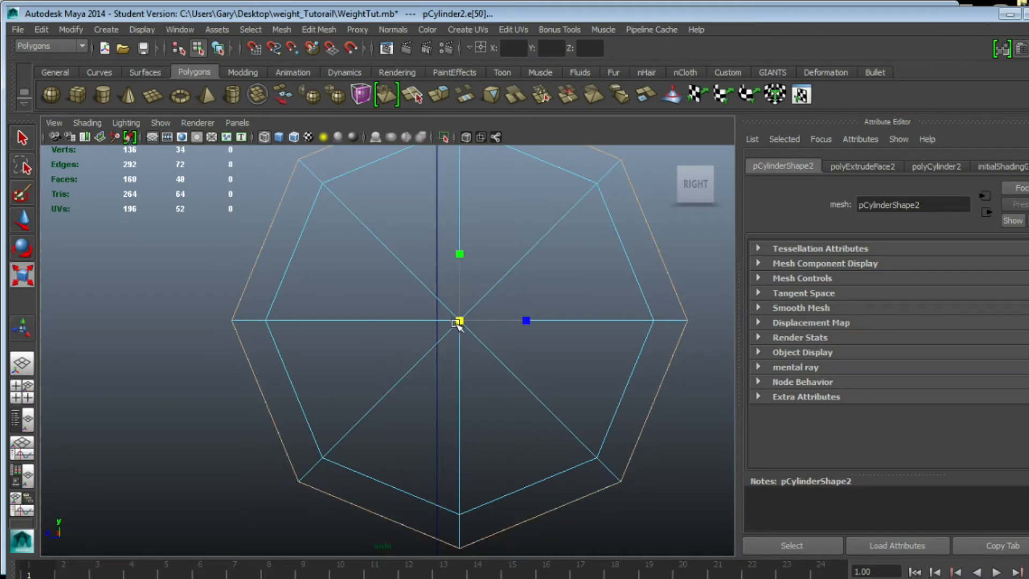
Step: Return to the perspective view and select the eight cap faces on the near flared end of the rod
key("space")
key("space")
left_click_drag(443, 314, 454, 308, "alt")
middle_click_drag(454, 307, 396, 264, "alt")
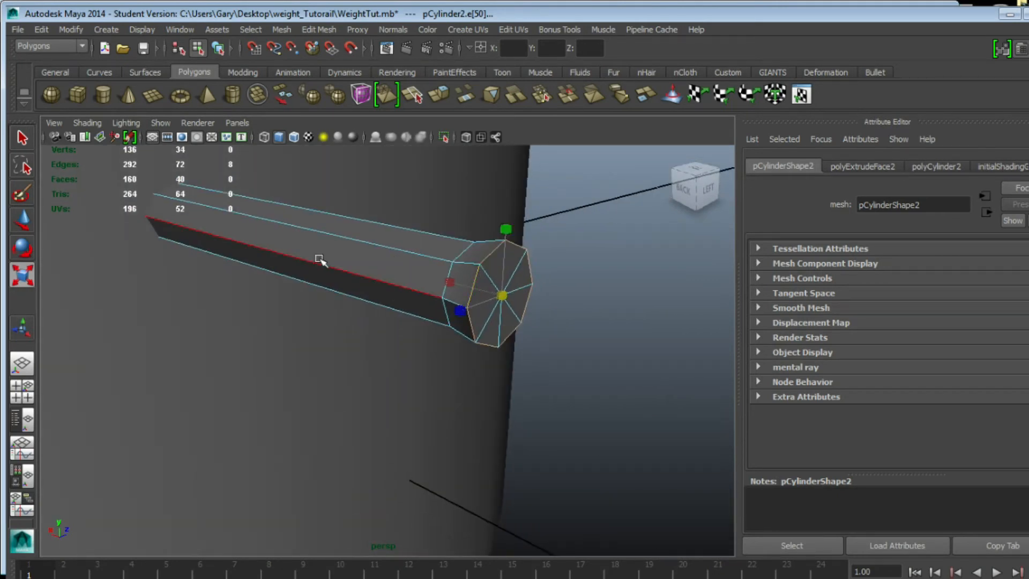
right_click_drag(317, 301, 317, 310)
left_click(482, 295)
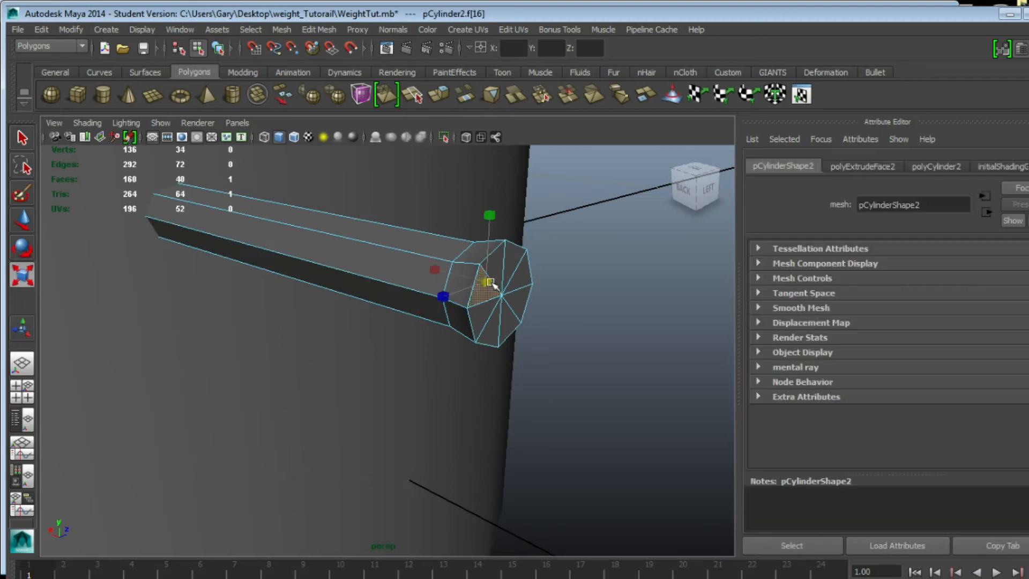
left_click(501, 275, "shift")
left_click(518, 266, "shift")
left_click(526, 277, "shift")
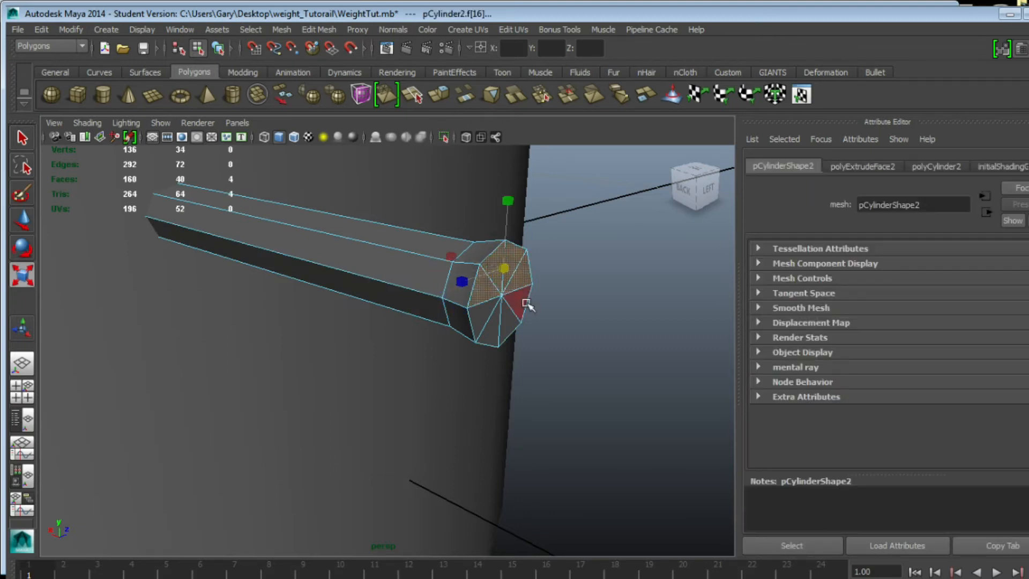
left_click(524, 304, "shift")
left_click(510, 322, "shift")
left_click(497, 327, "shift")
left_click(480, 323, "shift")
Step: Extend the face selection with all eight cap faces on the other flared end
right_click_drag(451, 328, 257, 349, "alt")
left_click_drag(257, 352, 428, 346, "alt")
right_click_drag(366, 349, 416, 349, "alt")
middle_click_drag(416, 349, 363, 395, "alt")
right_click_drag(363, 395, 432, 449, "alt")
left_click(435, 329, "shift")
left_click(461, 337, "shift")
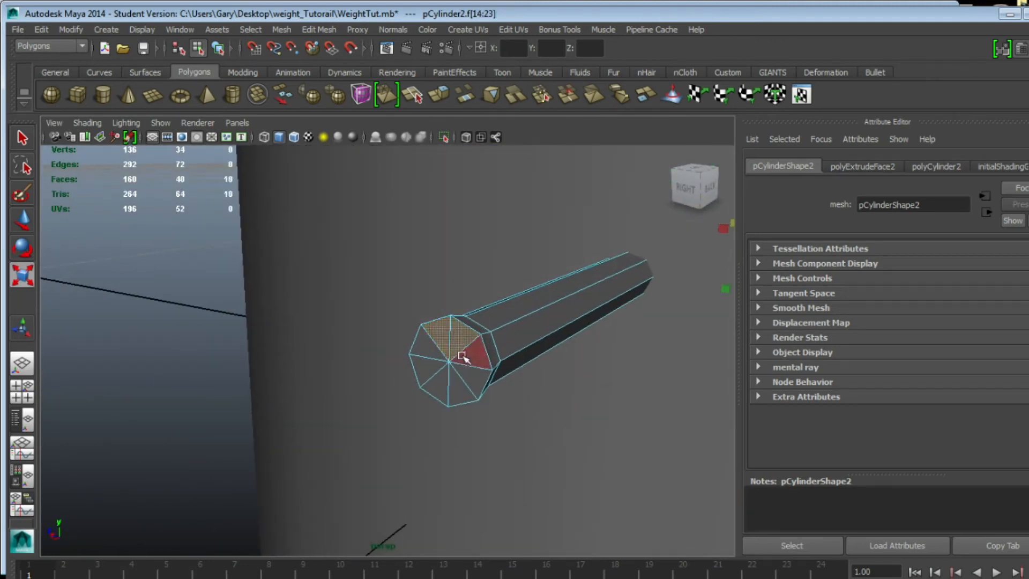
left_click(471, 355, "shift")
left_click(467, 378, "shift")
left_click(452, 395, "shift")
left_click(435, 384, "shift")
left_click(425, 367, "shift")
left_click(425, 351, "shift")
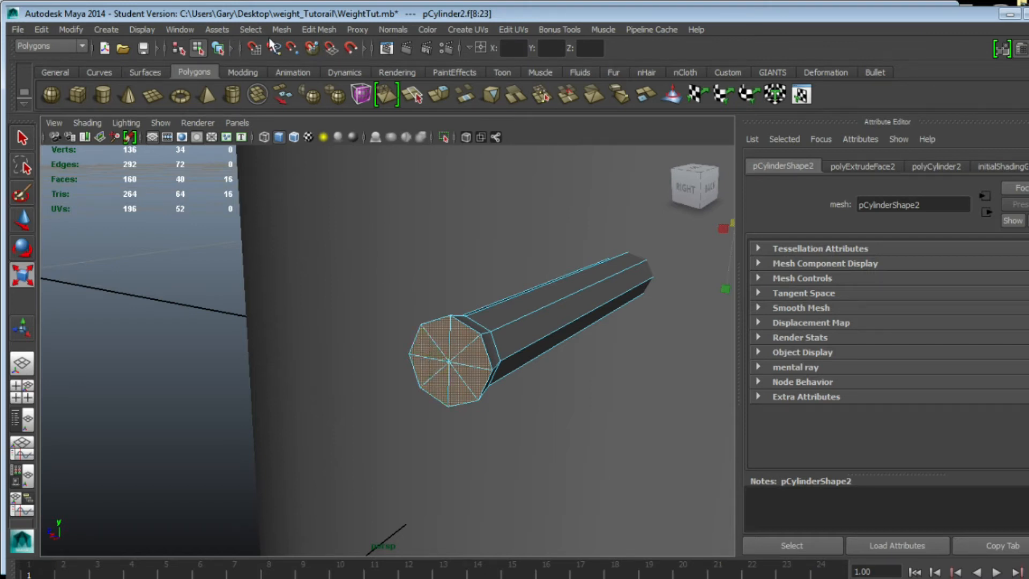
Step: Extrude the cap faces on both flared rod ends outward with a local Z translation of 0.010
left_click(317, 27)
left_click(342, 80)
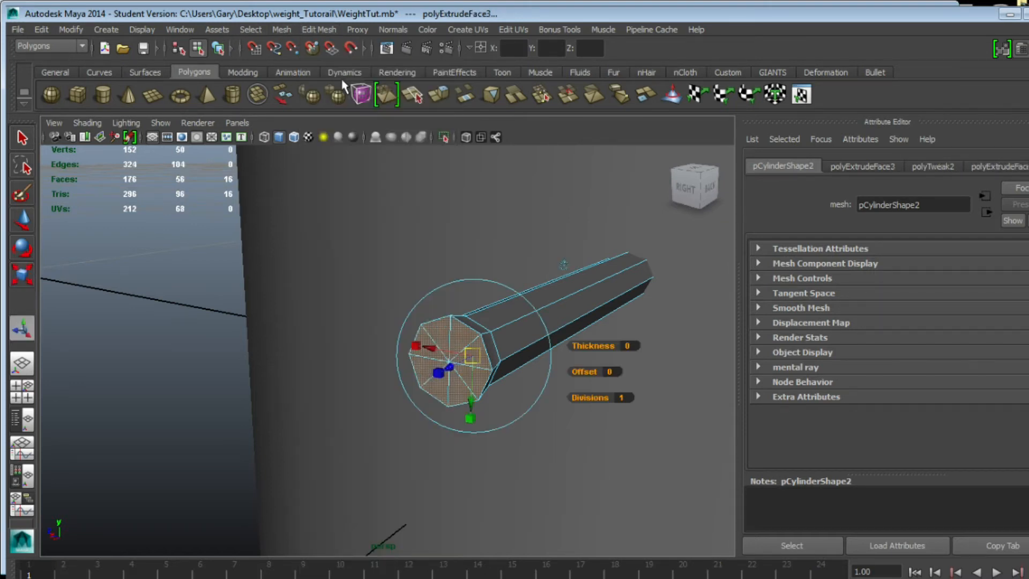
left_click_drag(459, 310, 397, 310, "alt")
middle_click_drag(366, 297, 415, 320, "alt")
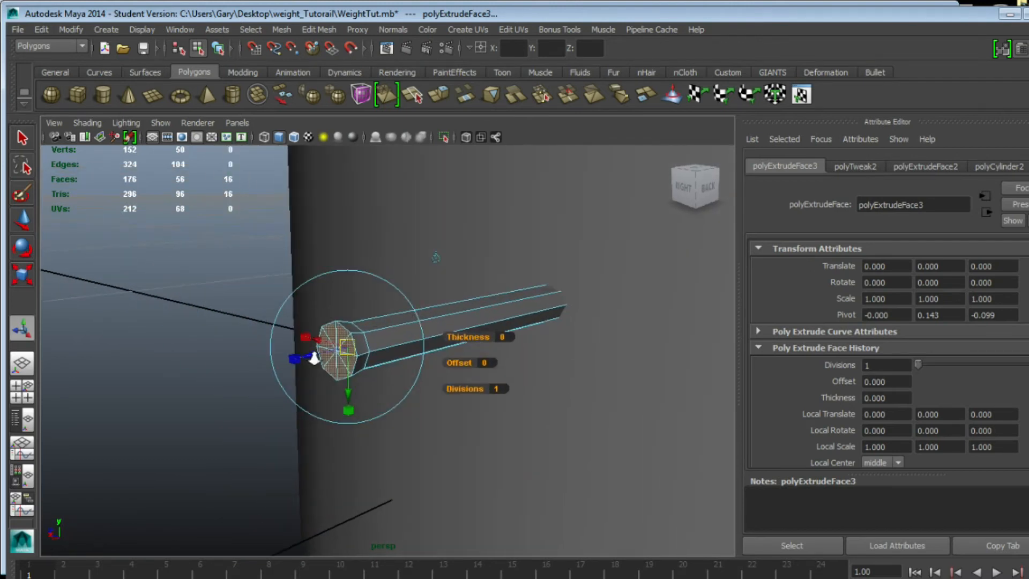
right_click_drag(315, 359, 340, 370, "alt")
left_click_drag(277, 355, 239, 381)
right_click_drag(239, 378, 248, 371, "alt")
middle_click_drag(248, 371, 261, 378, "alt")
left_click_drag(248, 384, 245, 386)
left_click(272, 296)
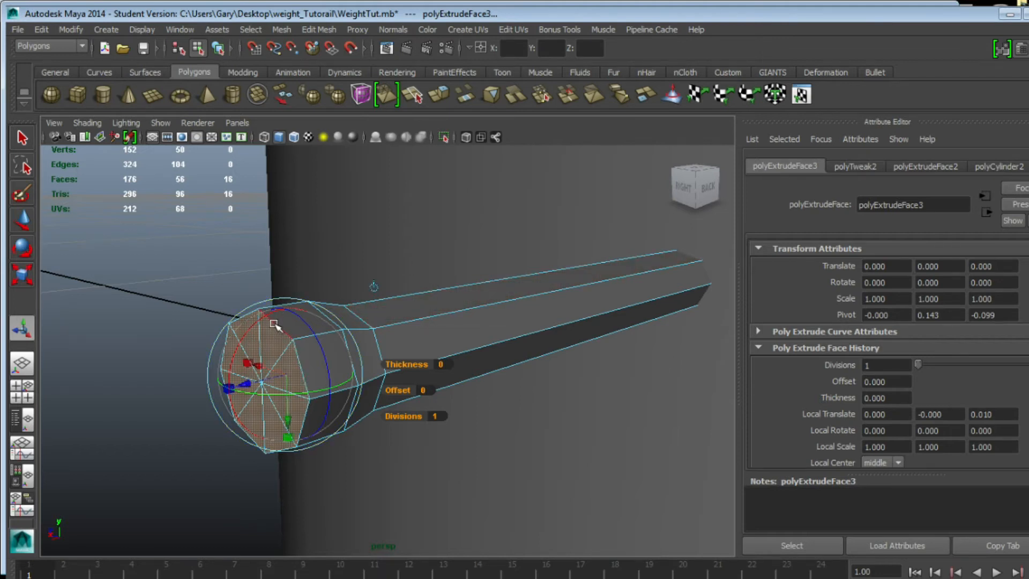
Step: Select the outermost edge loop at the near rod end and scale it up uniformly
left_click(430, 314)
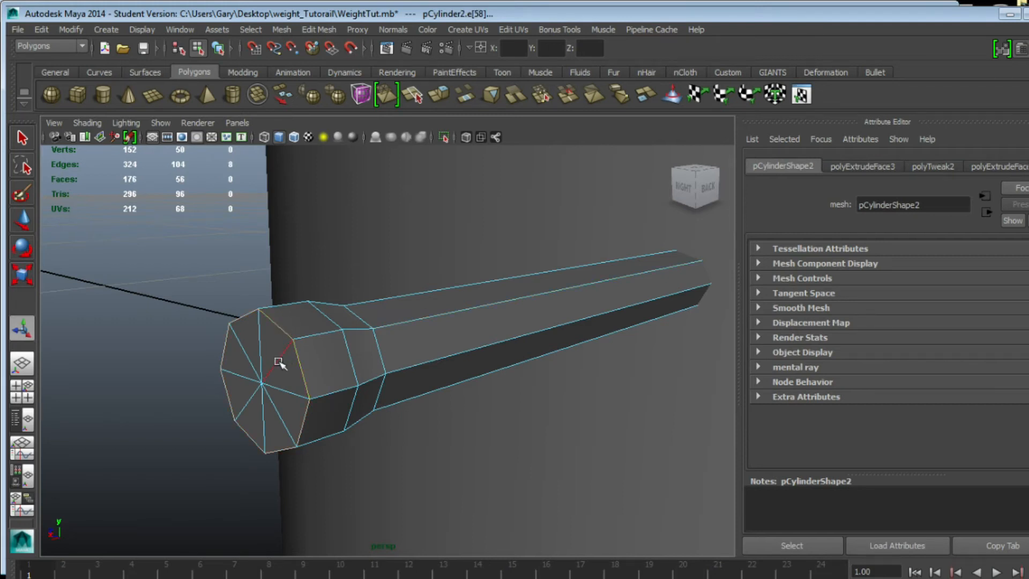
key("r")
left_click_drag(261, 385, 275, 397)
Step: Select the outermost edge loop at the opposite rod end and scale it up in the side view to match the enlarged loop
left_click_drag(533, 289, 395, 326, "alt")
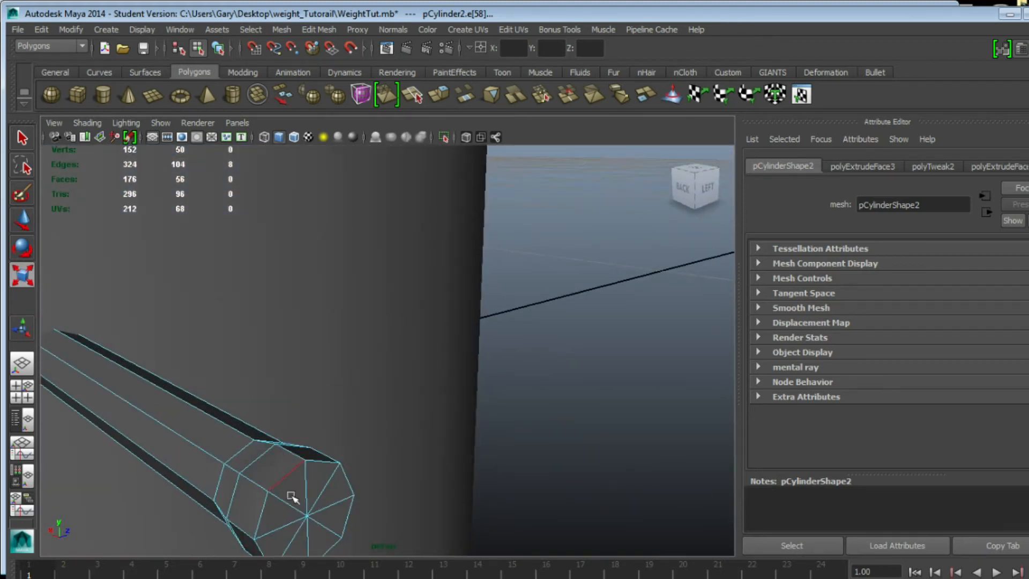
double_click(284, 486)
key("space")
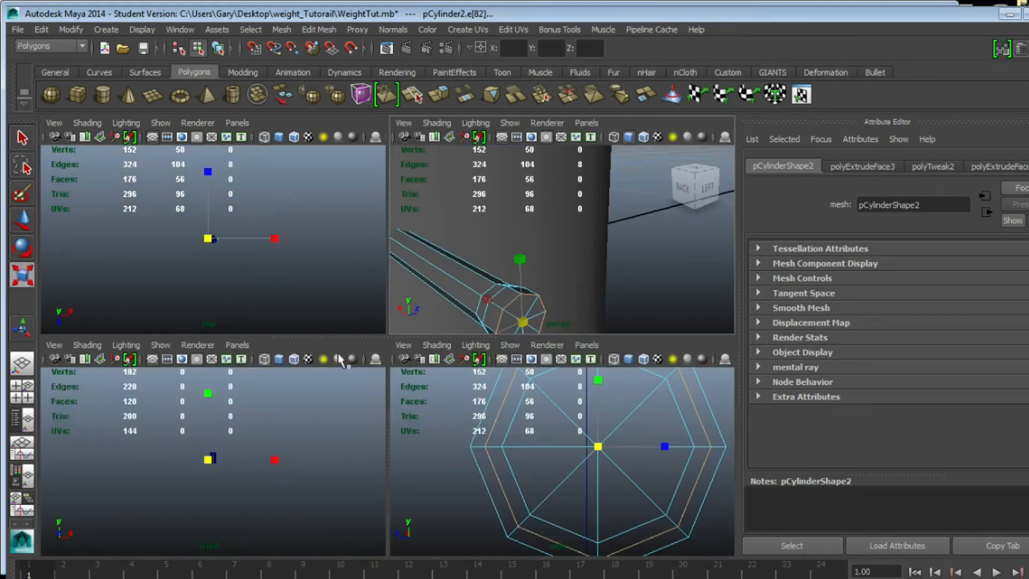
key("space")
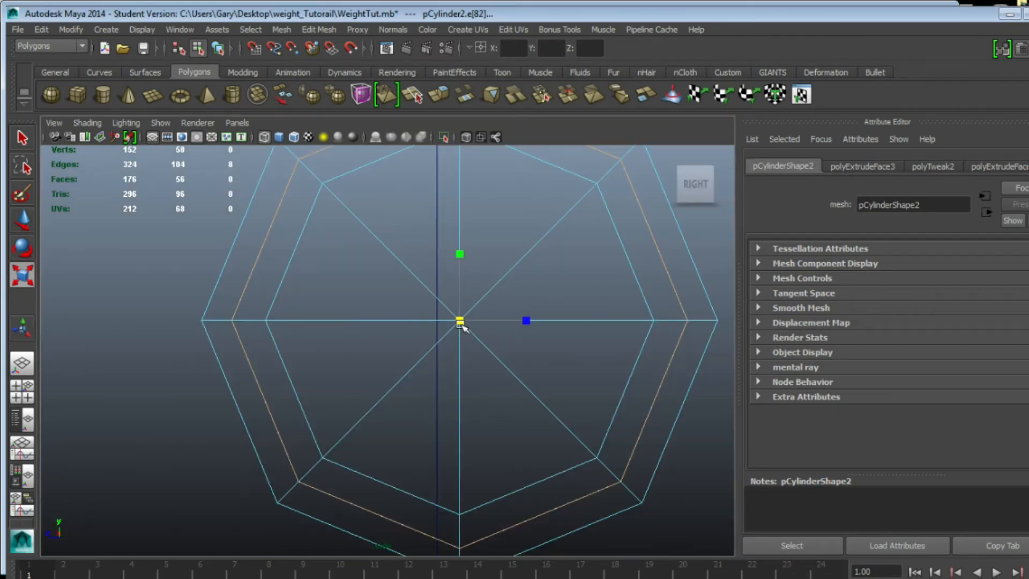
left_click_drag(462, 325, 504, 405)
key("space")
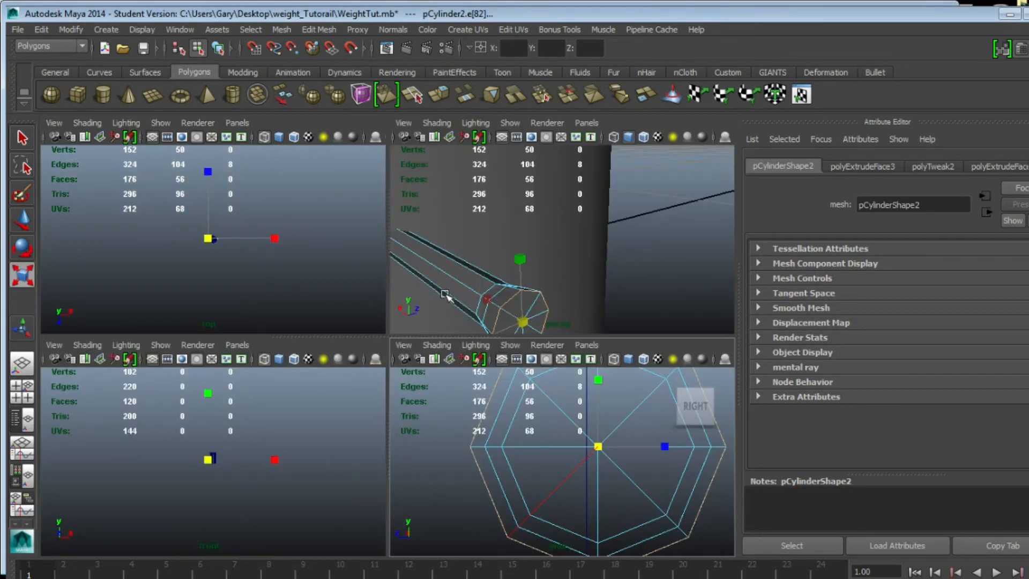
Step: In the perspective view, select the eight cap faces on the rod end whose loop was just enlarged
key("space")
left_click_drag(473, 273, 446, 292, "alt")
mouse_move(444, 292)
middle_mouse_down("alt")
mouse_move(465, 283)
mouse_move(444, 299)
middle_mouse_up("alt")
right_click_drag(444, 298, 453, 310, "alt")
middle_click_drag(453, 310, 444, 312, "alt")
key("F11")
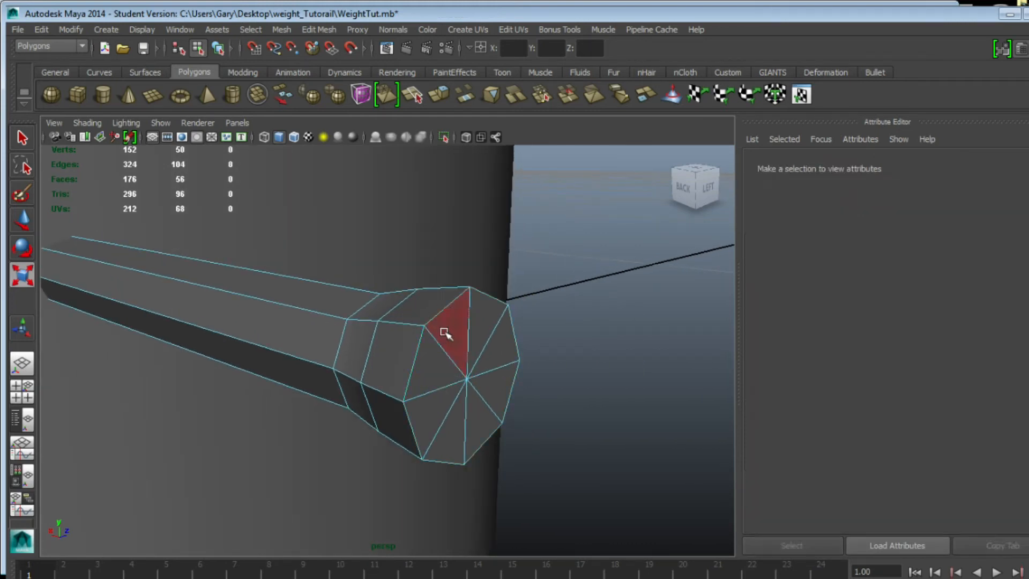
left_click(445, 333)
left_click(481, 320, "shift")
left_click(504, 353, "shift")
left_click(503, 374, "shift")
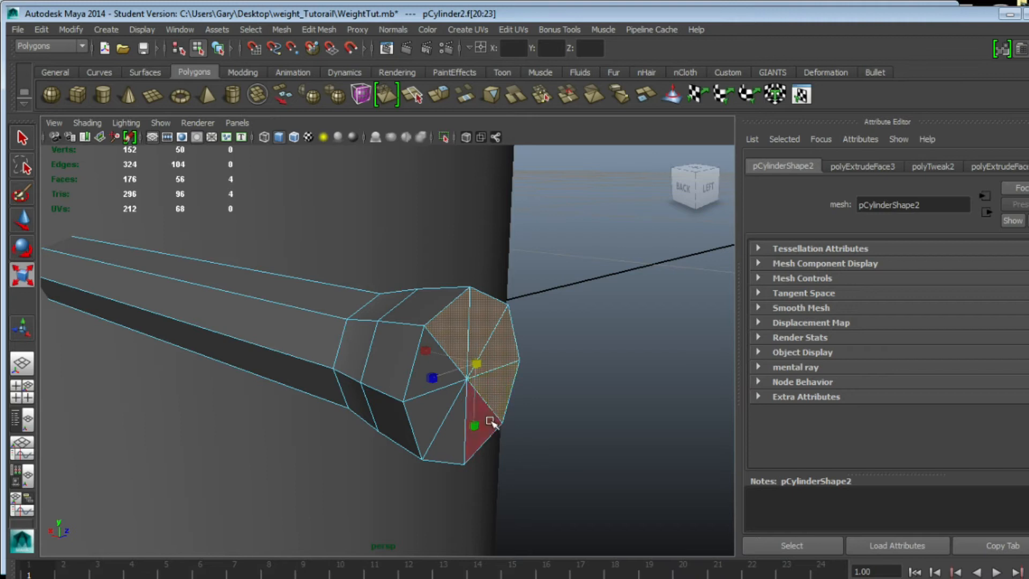
left_click(476, 420, "shift")
left_click(446, 439, "shift")
left_click(417, 402, "shift")
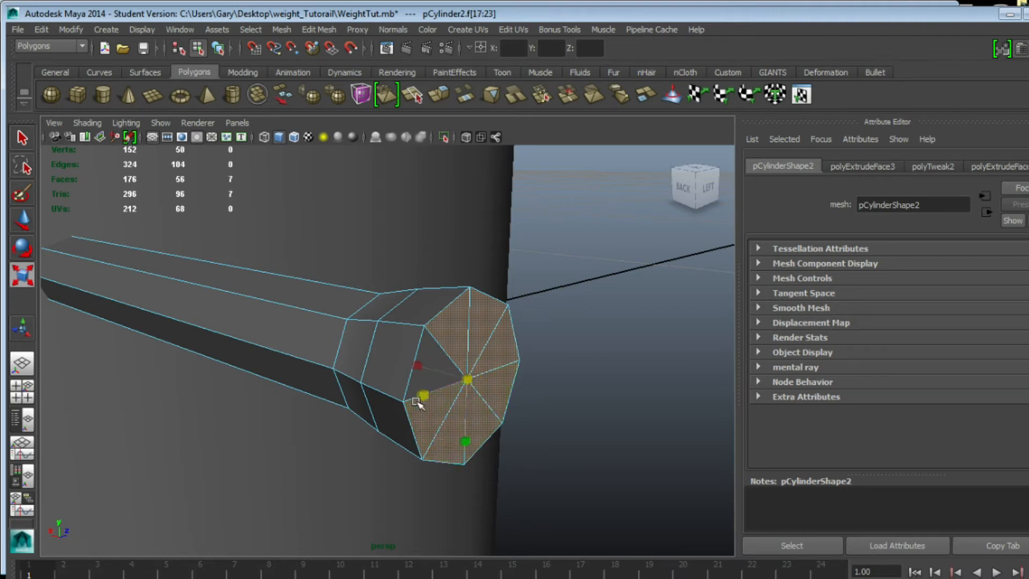
left_click(423, 353, "shift")
Step: Add the eight cap faces on the other rod end to the face selection
left_click_drag(237, 315, 413, 296, "alt")
left_click(451, 312, "shift")
left_click(480, 289, "shift")
left_click(522, 293, "shift")
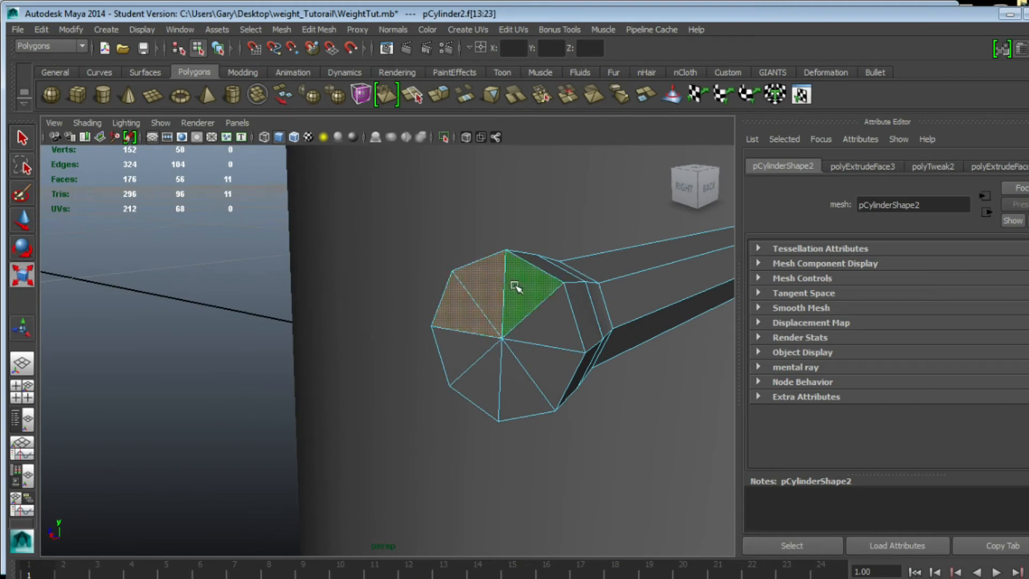
left_click(547, 324, "shift")
left_click(551, 366, "shift")
left_click(525, 395, "shift")
left_click(474, 375, "shift")
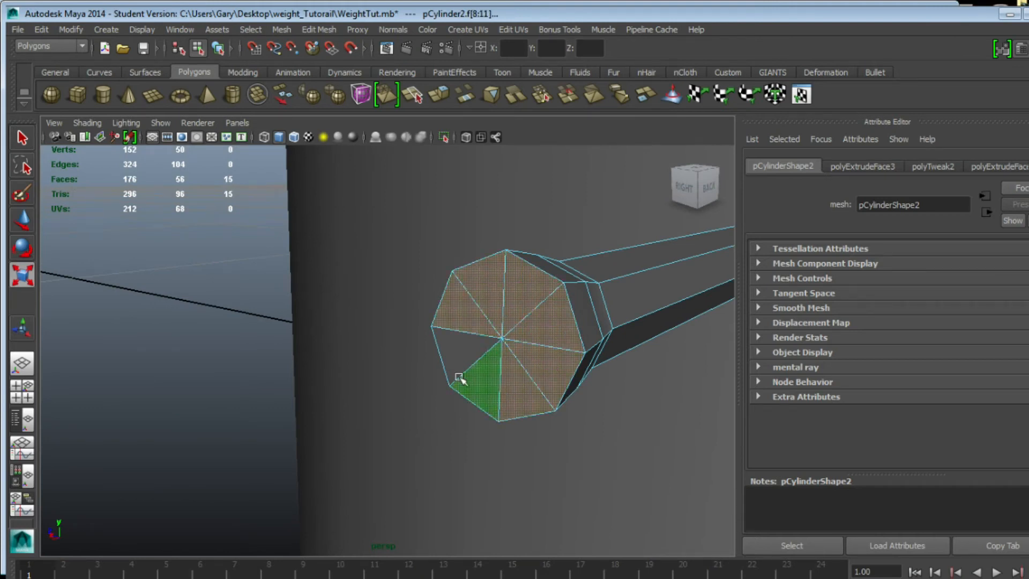
left_click(456, 362, "shift")
Step: Extrude the selected cap faces on both rod ends outward with a local Z translation of 0.007
left_click(309, 32)
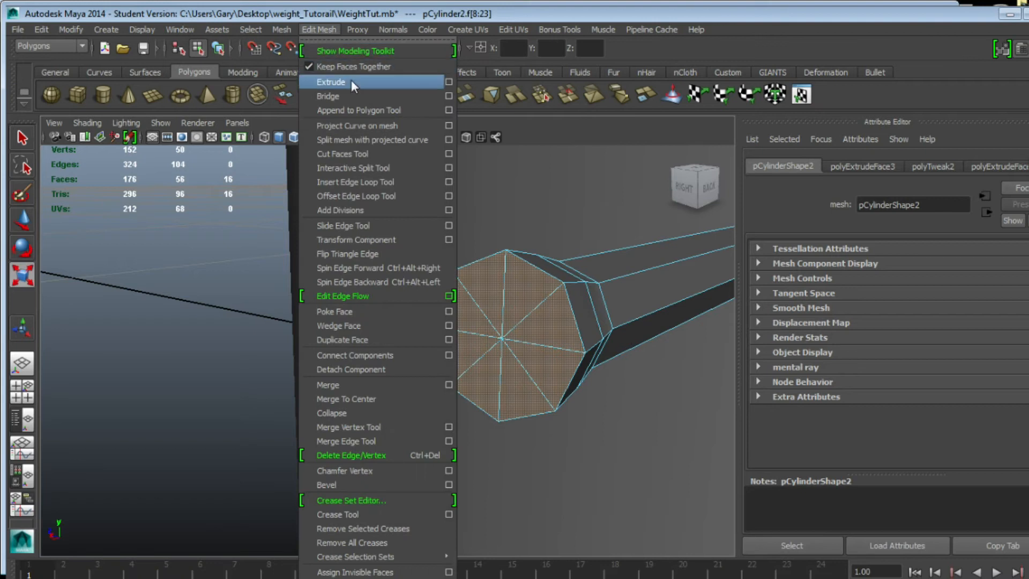
left_click(351, 81)
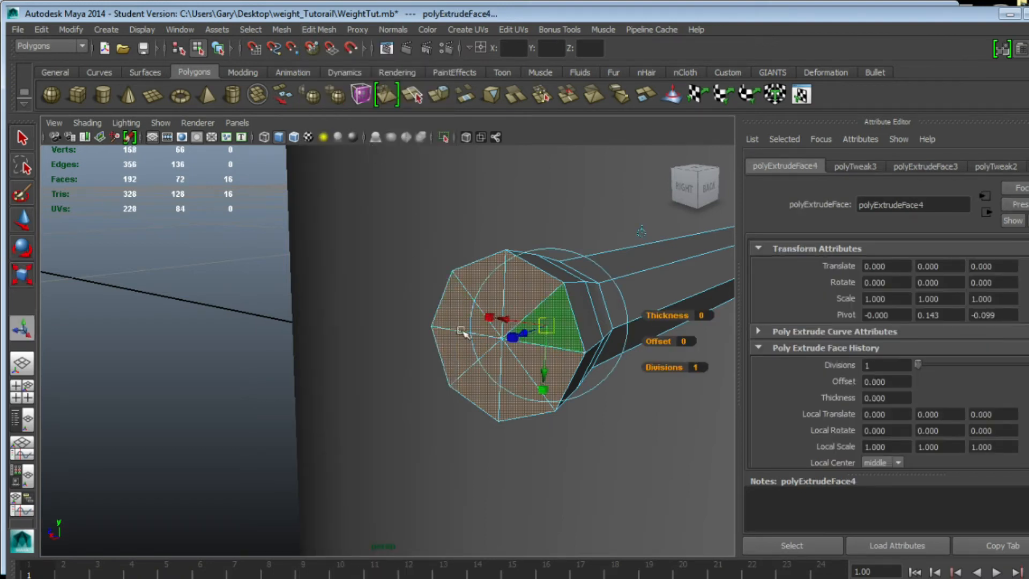
middle_click_drag(461, 330, 344, 304, "alt")
left_click_drag(344, 304, 332, 320, "alt")
left_click_drag(307, 411, 267, 437)
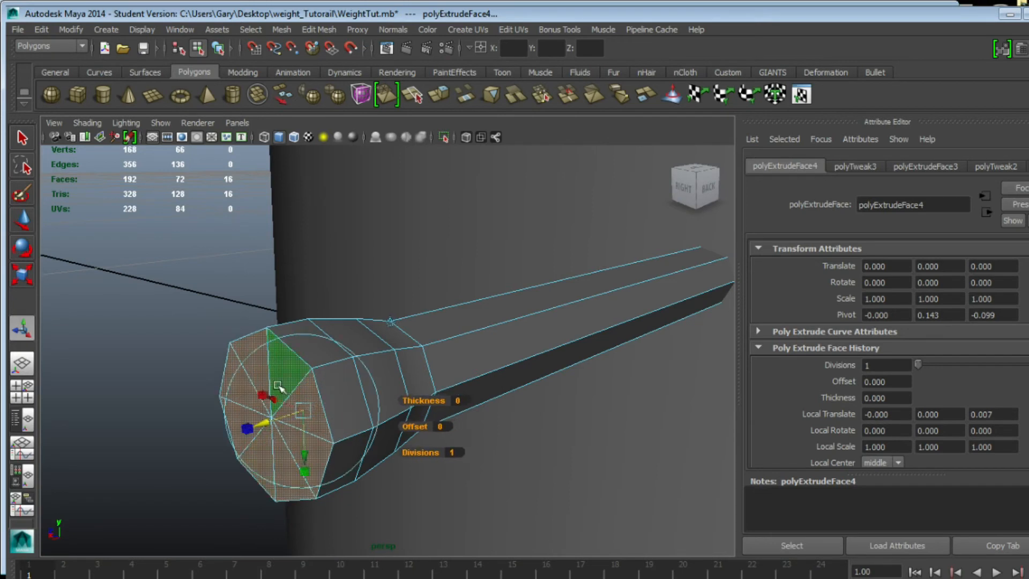
left_click(285, 308)
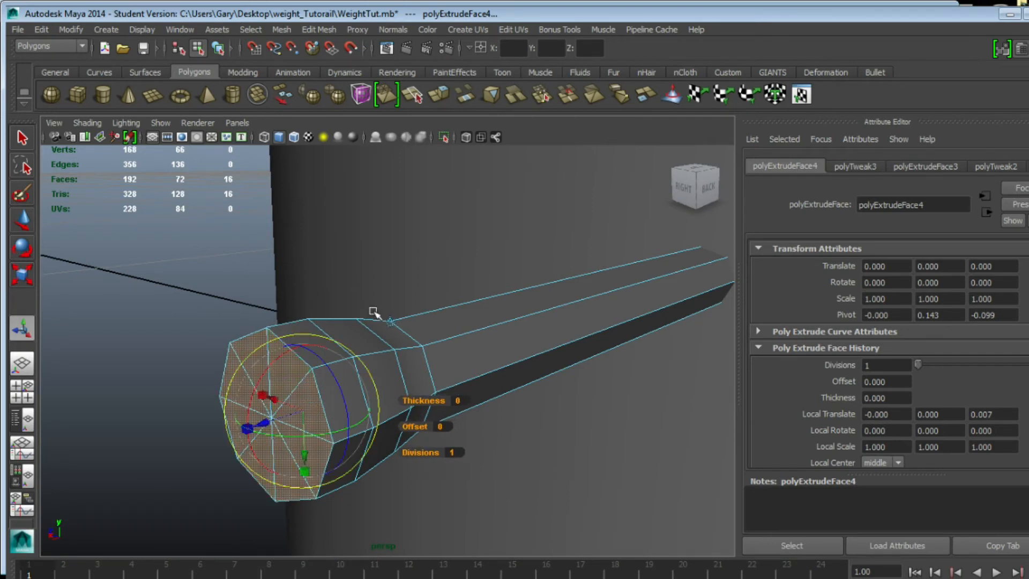
Step: Select the new outermost edge loop at the near end and scale it down in the side view to match the middle octagon
key("F10")
left_click(432, 310)
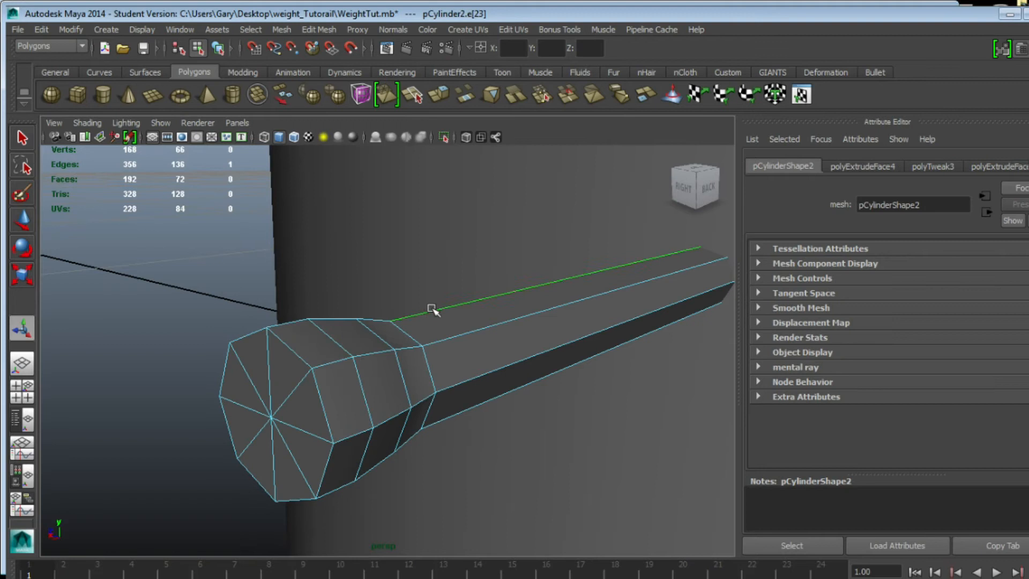
key("r")
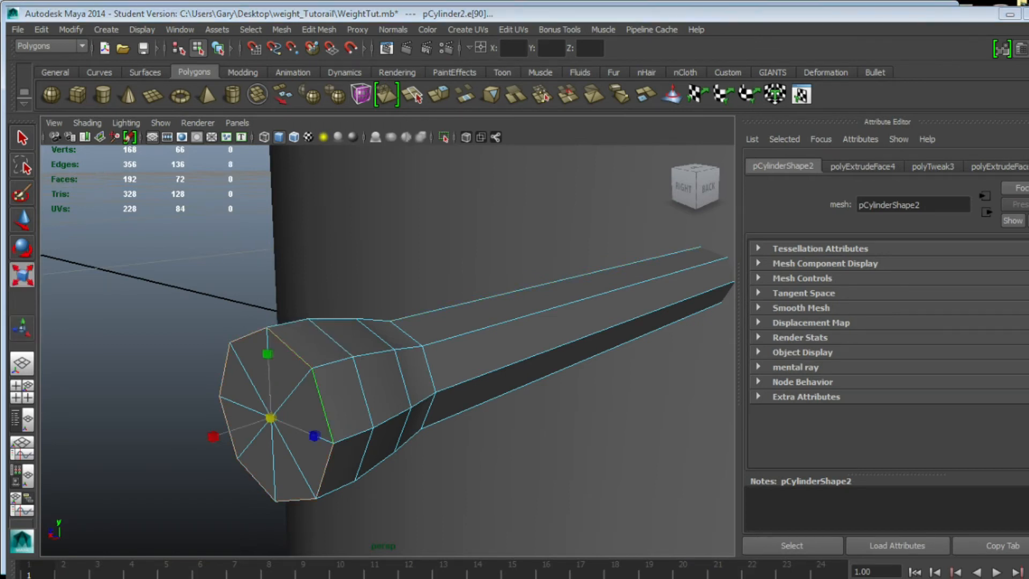
key("space")
key("space")
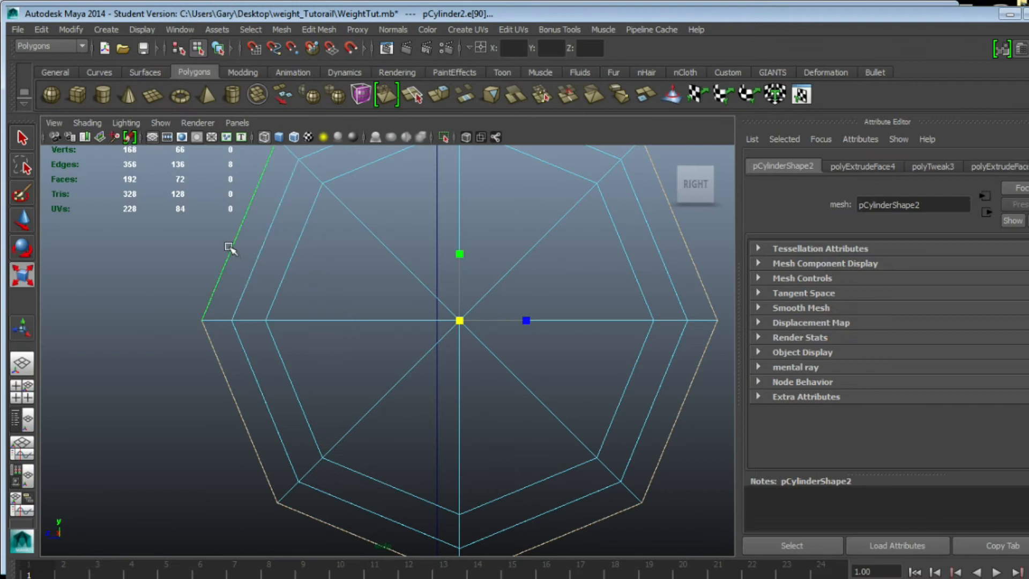
left_click_drag(459, 322, 416, 366)
key("space")
key("space")
Step: Select the outermost edge loop at the opposite end and scale it down in the side view to match the middle octagon
left_click_drag(581, 283, 384, 294, "alt")
left_click(383, 288)
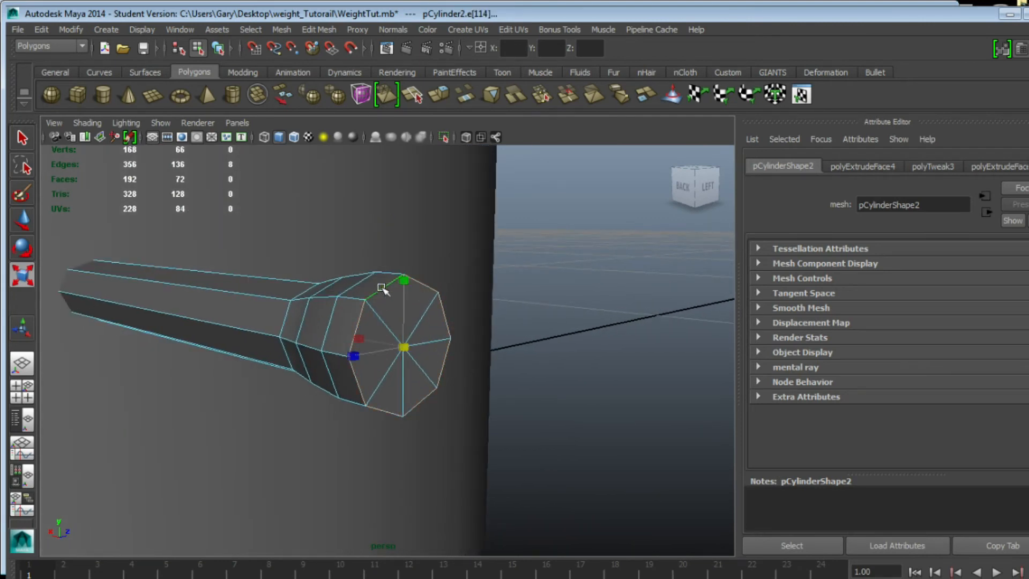
key("space")
key("space")
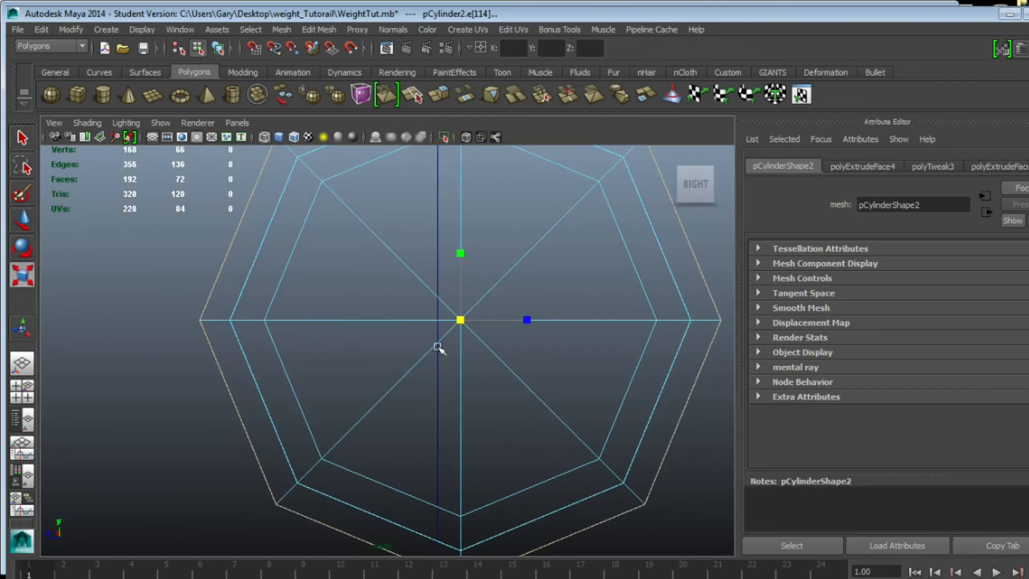
left_click_drag(459, 324, 413, 370)
key("space")
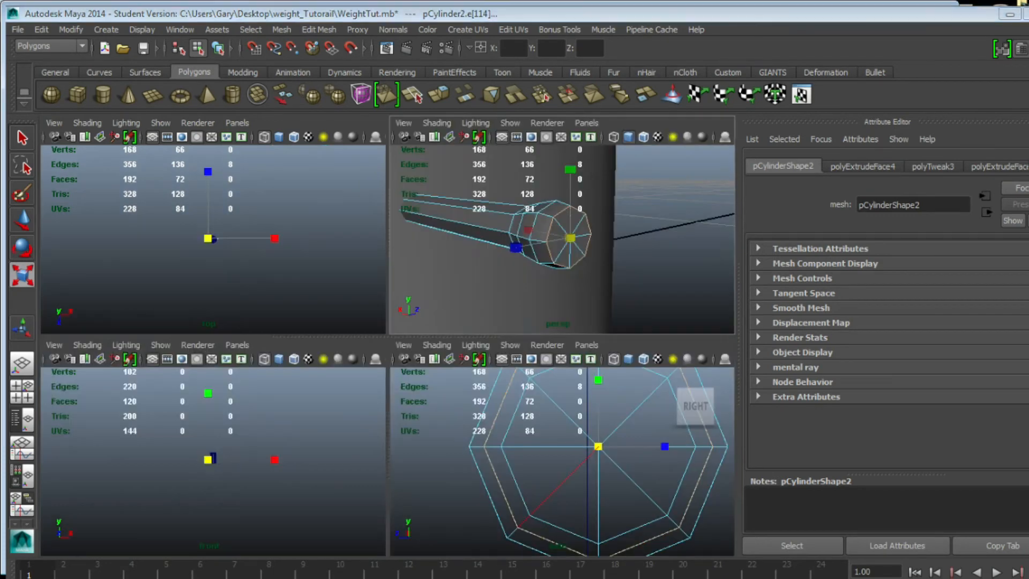
Step: Back in the perspective view, switch to face selection and select the eight cap faces on the tapered rod end
key("space")
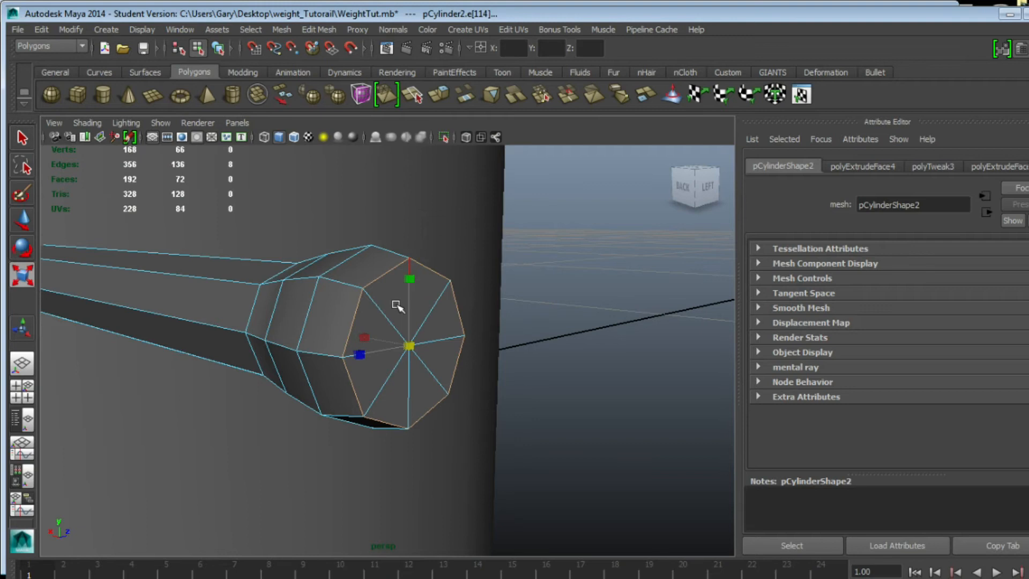
double_click(397, 304)
right_click_drag(293, 298, 291, 318)
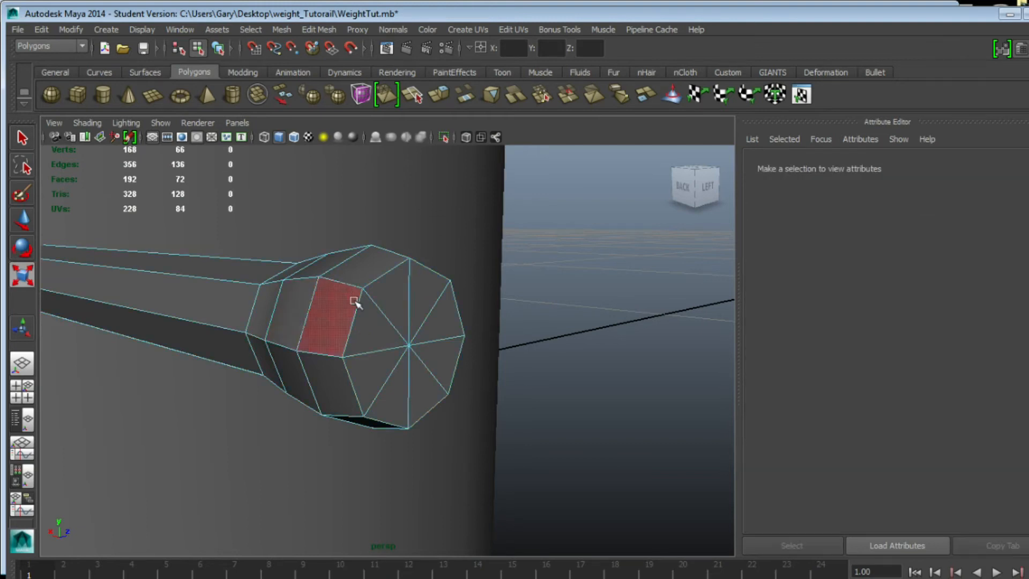
left_click(395, 295)
left_click(420, 292, "shift")
left_click(437, 314, "shift")
left_click(442, 349, "shift")
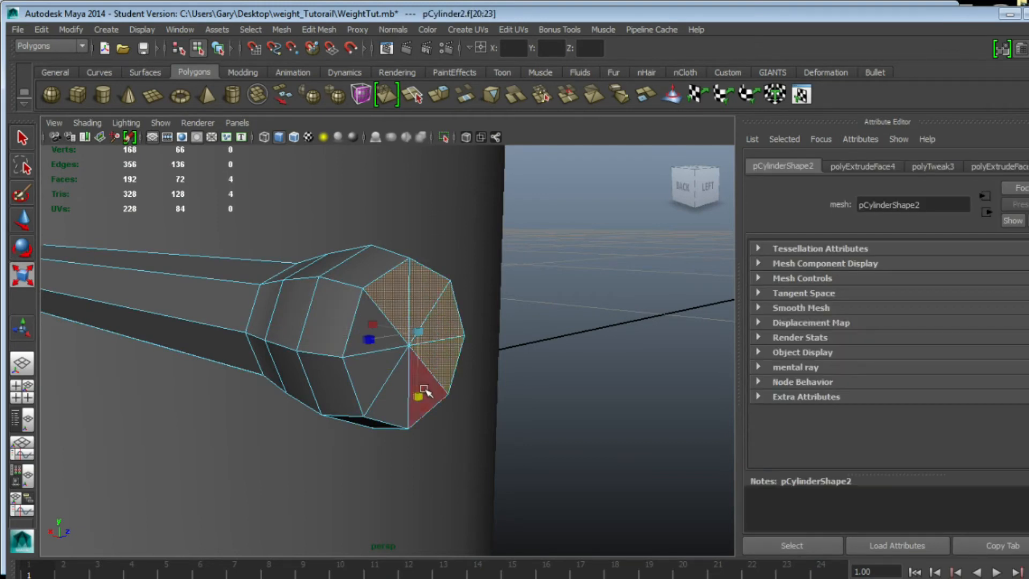
left_click(411, 387, "shift")
left_click(394, 397, "shift")
left_click(378, 378, "shift")
left_click(385, 321, "shift")
Step: Extend the selection with the eight cap faces on the other tapered rod end
left_click_drag(385, 321, 434, 296, "alt")
left_click_drag(381, 401, 384, 408, "alt")
left_click(382, 407, "shift")
left_click(400, 411, "shift")
left_click(412, 437, "shift")
left_click(416, 471, "shift")
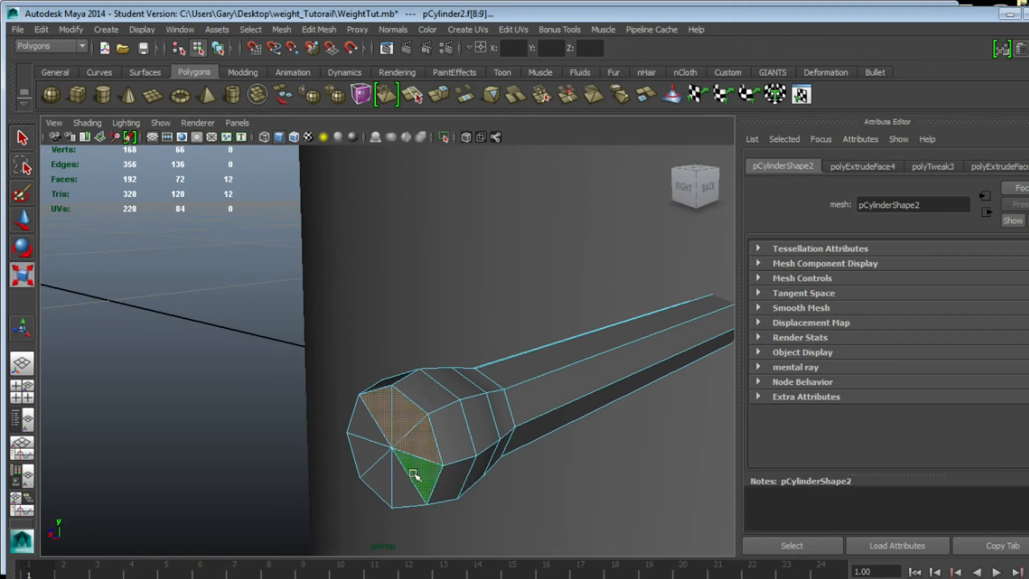
left_click(394, 481, "shift")
left_click(375, 476, "shift")
left_click(369, 448, "shift")
left_click(365, 425, "shift")
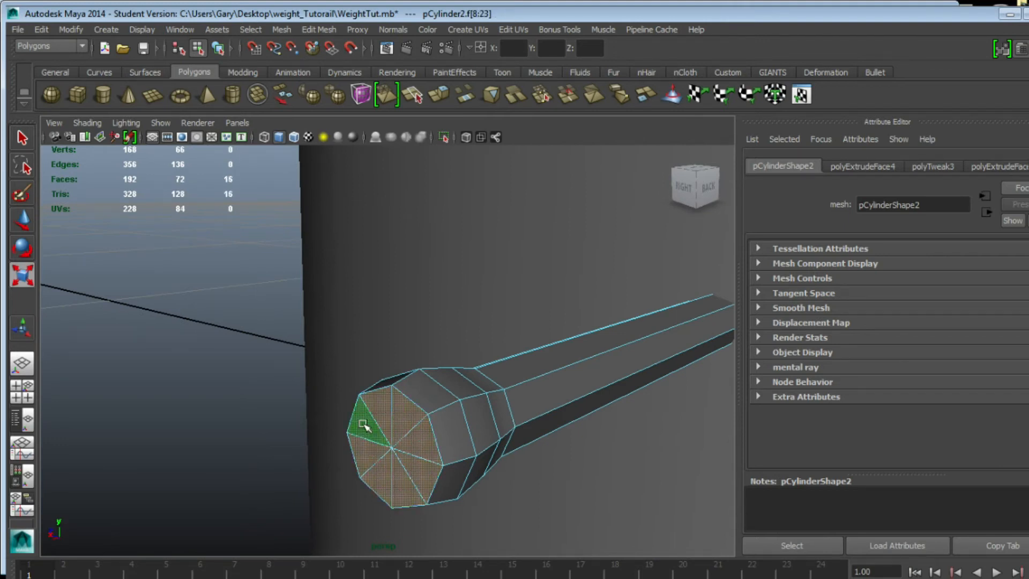
Step: Extrude the selected cap faces on both ends outward with a local Z translation of 0.008
left_click(310, 31)
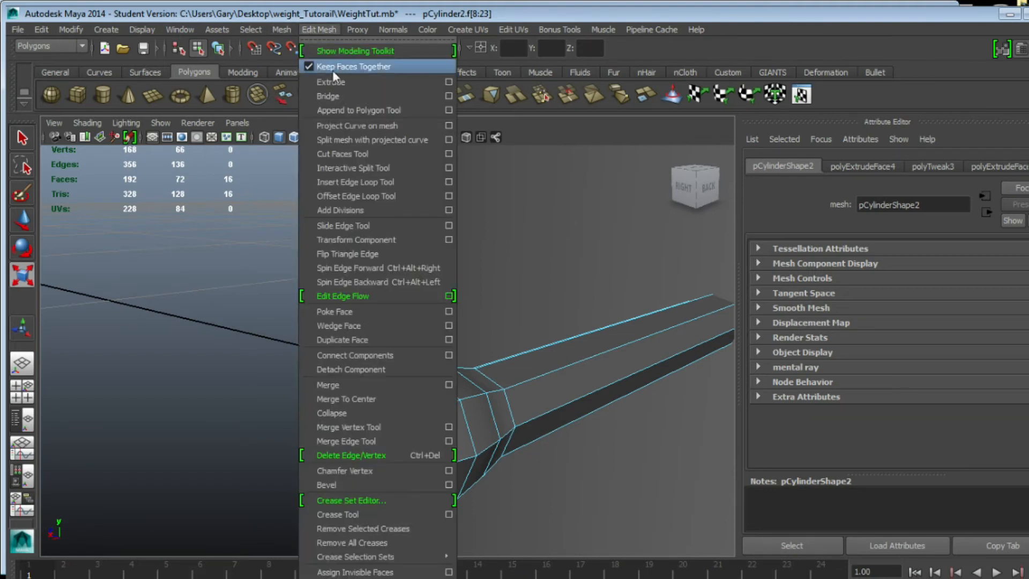
left_click(336, 85)
left_click_drag(390, 459, 369, 462)
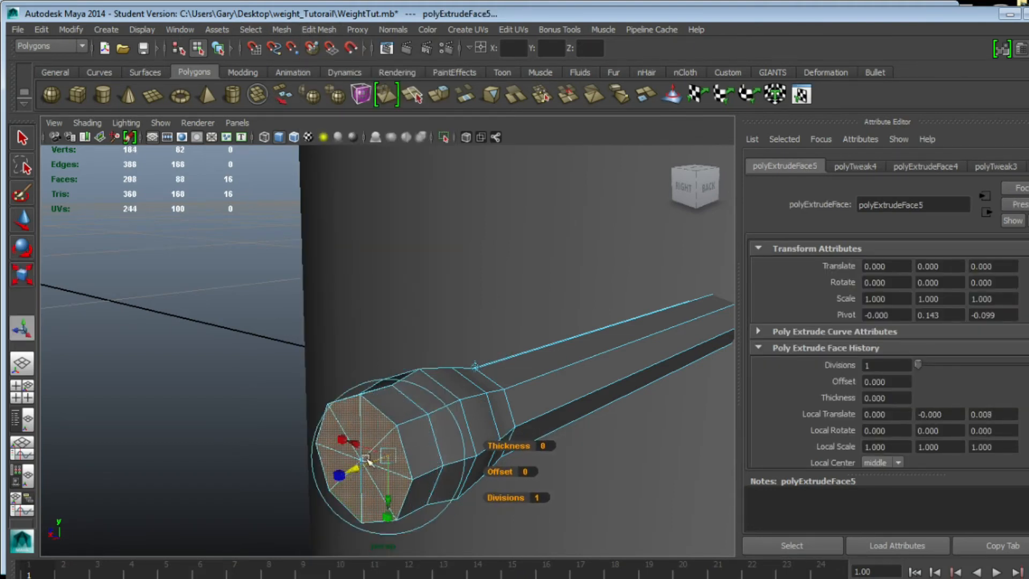
Step: Select the newest end edge loop and scale it down uniformly in the side view to match the rod's innermost octagon
double_click(382, 408)
key("space")
key("space")
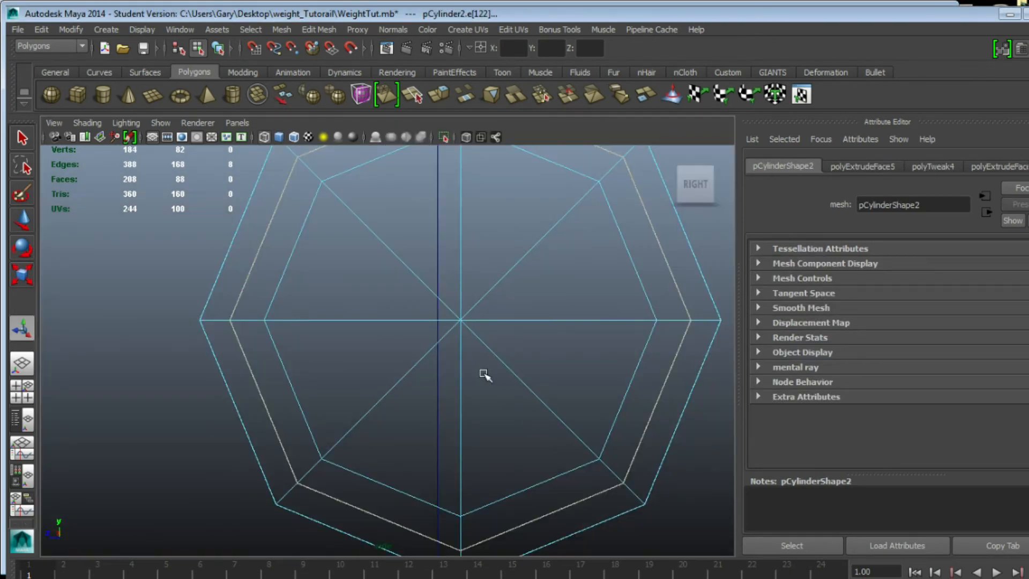
left_click(474, 368)
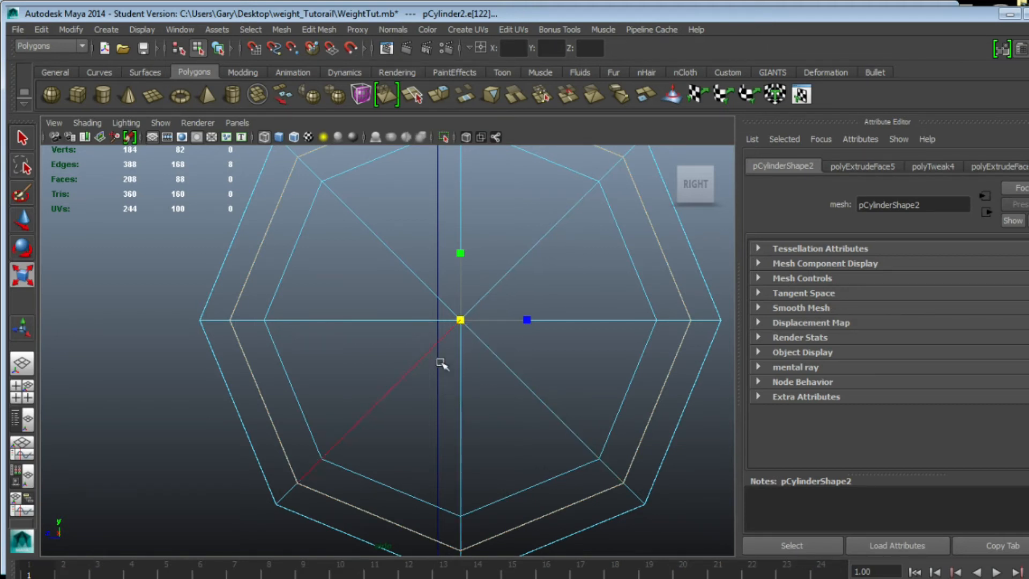
left_click_drag(460, 320, 423, 300)
left_click(421, 297)
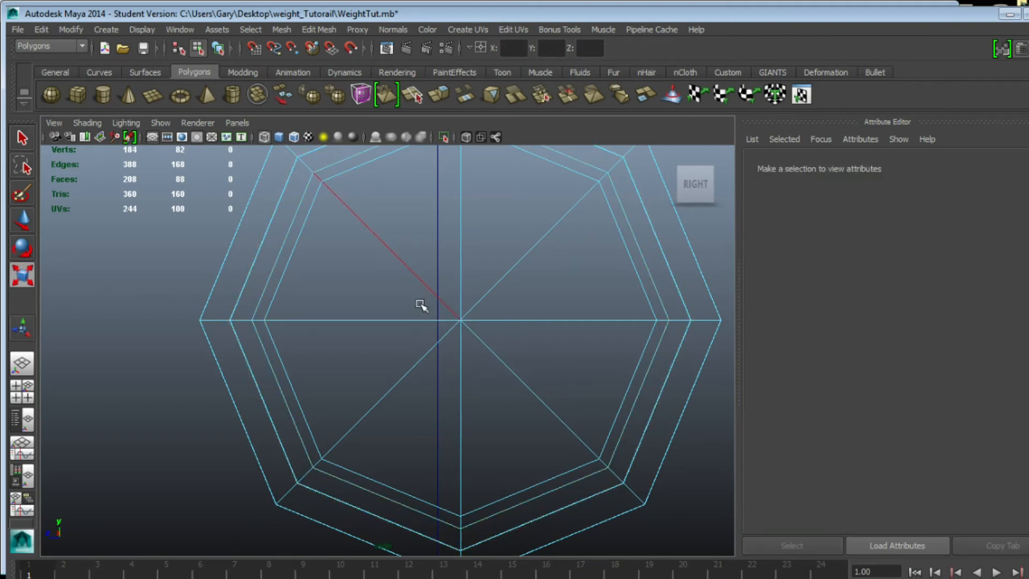
key("ctrl+z")
mouse_move(462, 321)
left_mouse_down()
mouse_move(445, 316)
mouse_move(459, 319)
left_mouse_up()
left_click(443, 317)
key("ctrl+z")
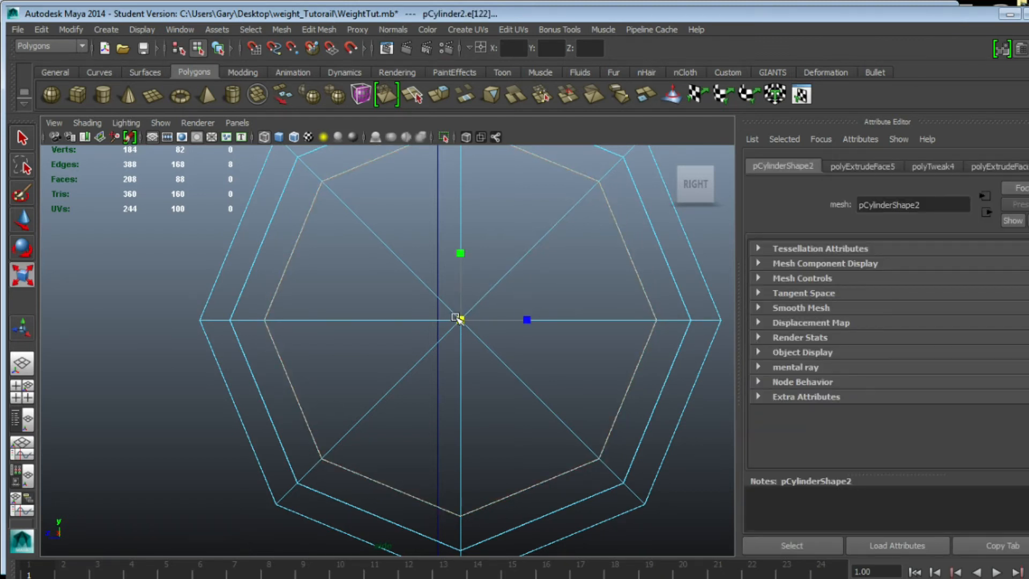
Step: Select the outermost edge loop on the opposite rod end and scale it down uniformly in the side view to match the rod's innermost octagon
key("space")
left_click_drag(534, 289, 299, 188, "alt")
right_click_drag(299, 188, 326, 259, "alt")
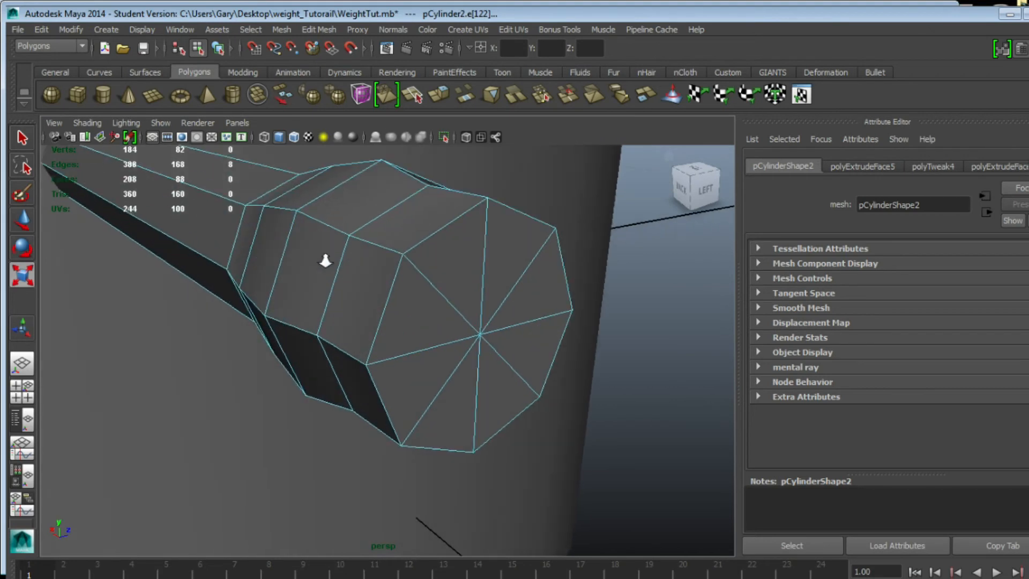
left_click(382, 309)
key("space")
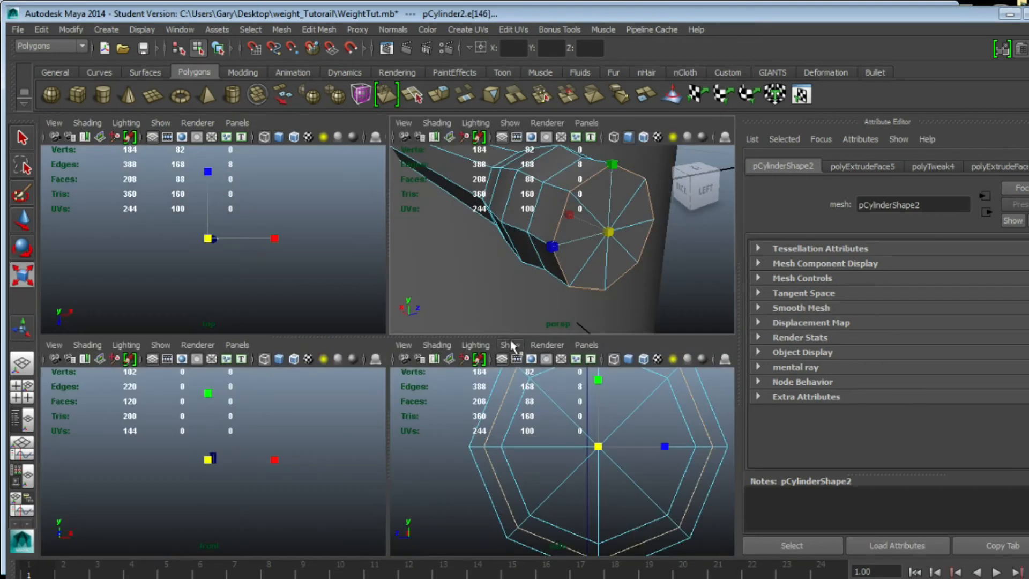
key("space")
left_click_drag(460, 321, 407, 370)
key("space")
key("space")
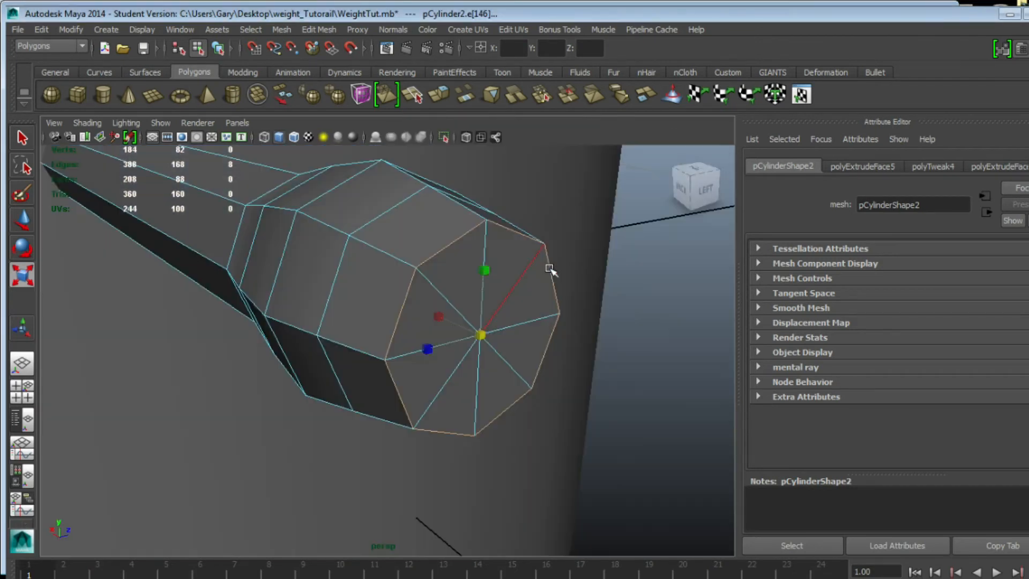
Step: Switch to face selection and select the eight cap faces on this rod end
key("F11")
left_click(431, 308)
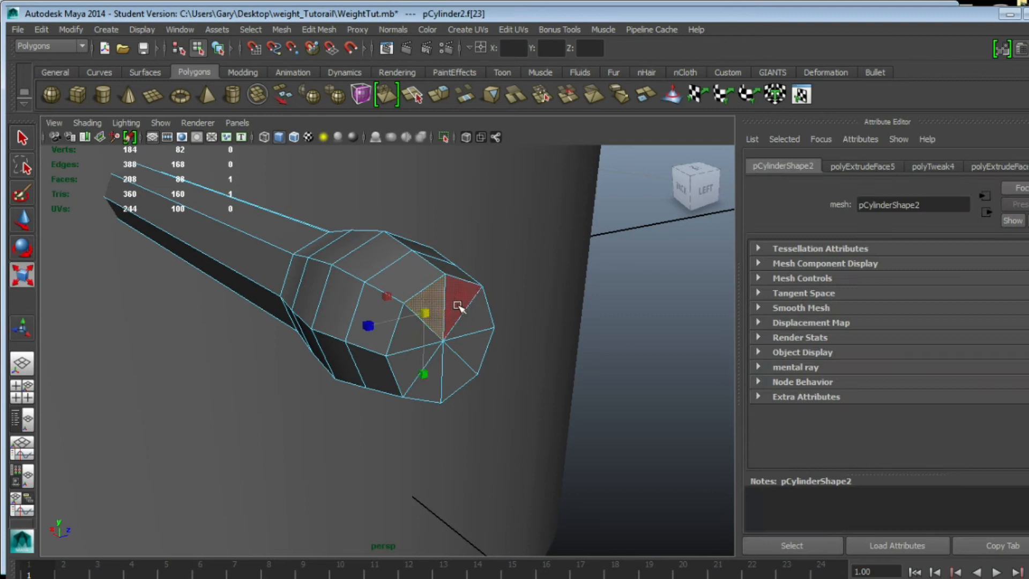
left_click(460, 305, "shift")
left_click(476, 325, "shift")
left_click(473, 358, "shift")
left_click(460, 374, "shift")
left_click(430, 377, "shift")
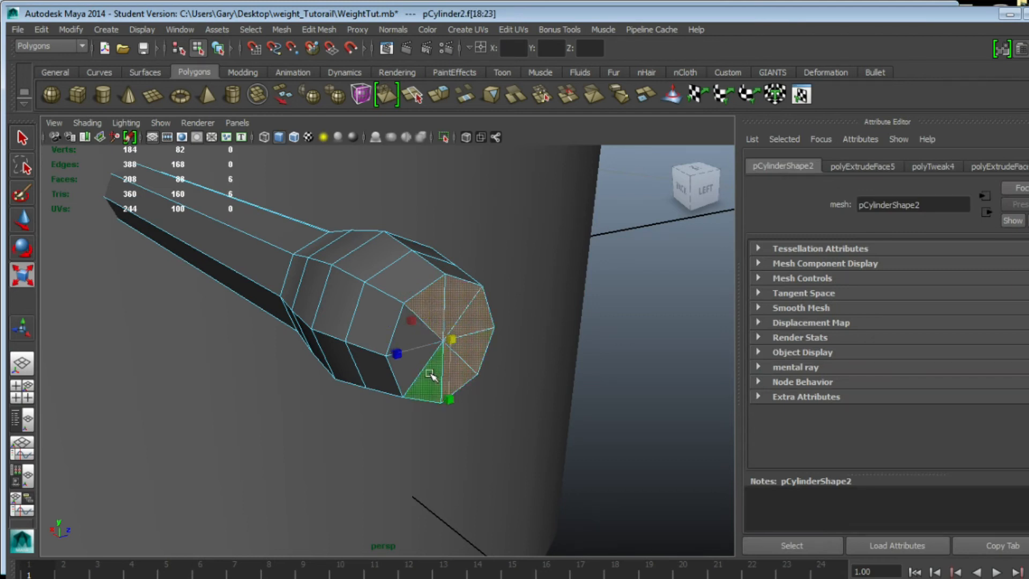
left_click(407, 367, "shift")
left_click(406, 342, "shift")
Step: Add the eight cap faces on the rod's other end to the face selection
right_click_drag(405, 342, 308, 314, "alt")
left_click_drag(308, 314, 482, 302, "alt")
right_click_drag(266, 327, 425, 361, "alt")
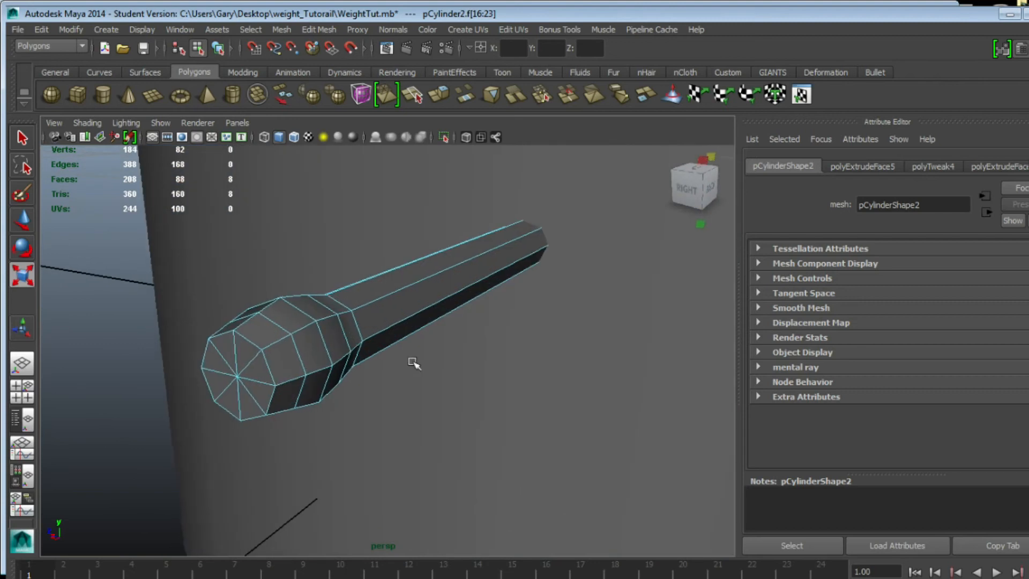
left_click(246, 355, "shift")
left_click(255, 374, "shift")
left_click(259, 395, "shift")
left_click(248, 408, "shift")
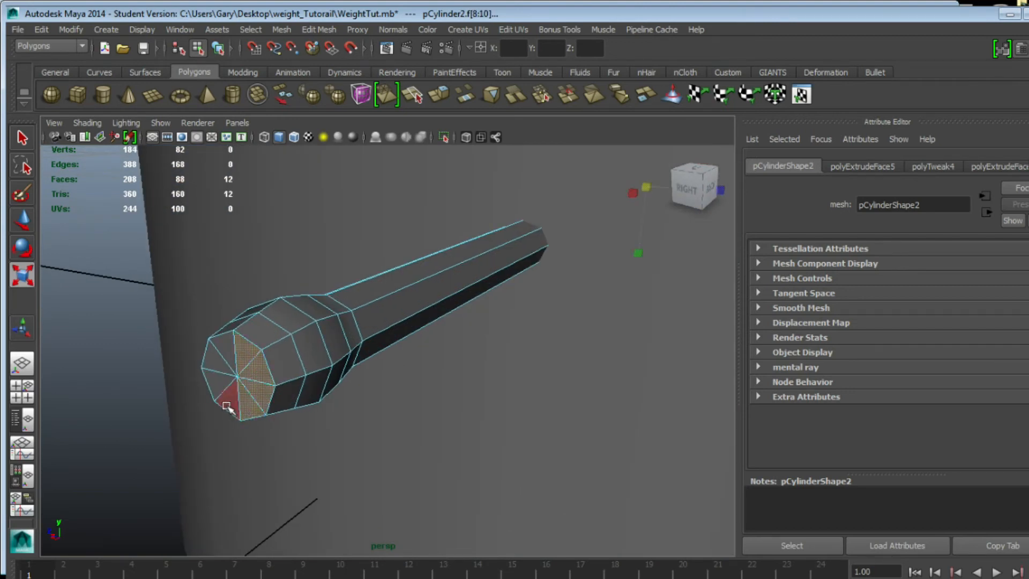
left_click(226, 406, "shift")
left_click(215, 382, "shift")
left_click(214, 360, "shift")
left_click(224, 346, "shift")
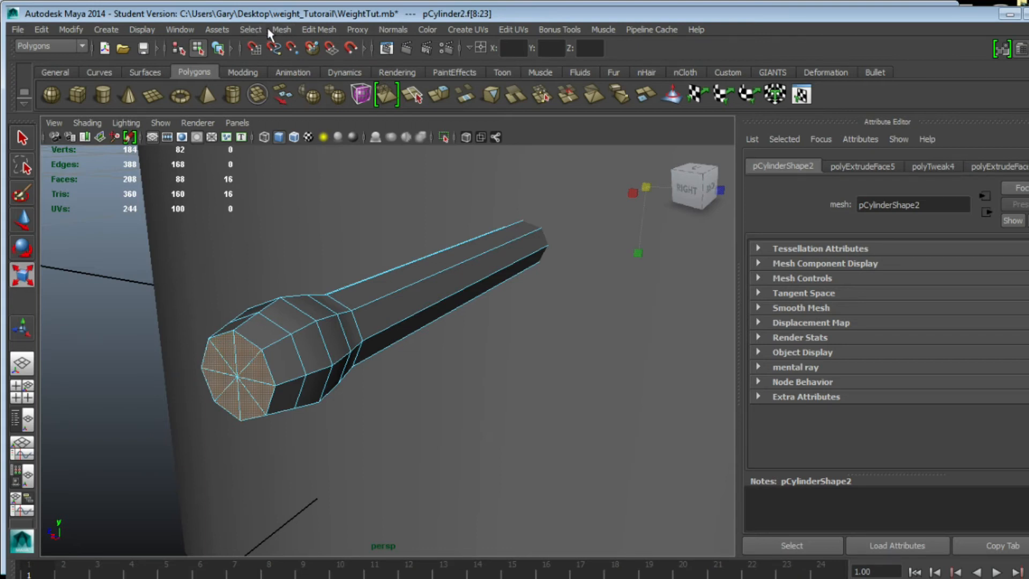
Step: Extrude the cap faces on both rod ends outward with a local Z translation of 0.009
left_click(309, 30)
left_click(350, 84)
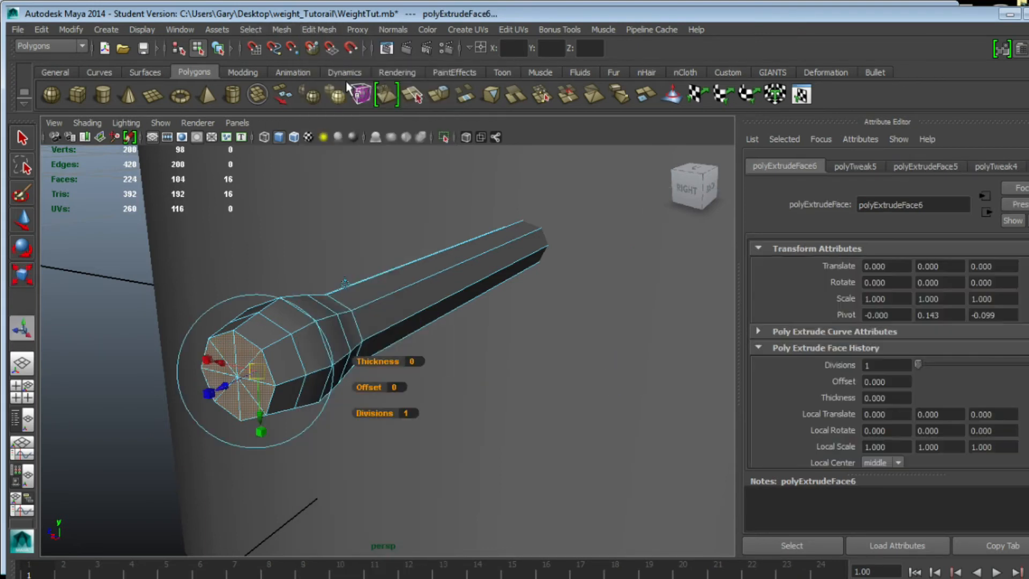
left_click_drag(224, 387, 208, 403)
double_click(208, 404)
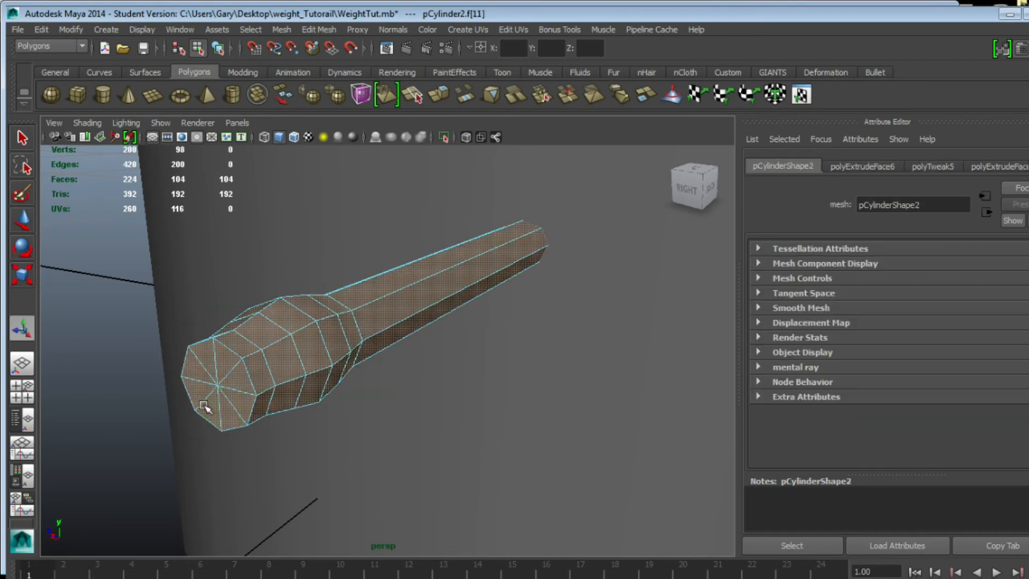
double_click(209, 403)
key("ctrl+z")
key("ctrl+z")
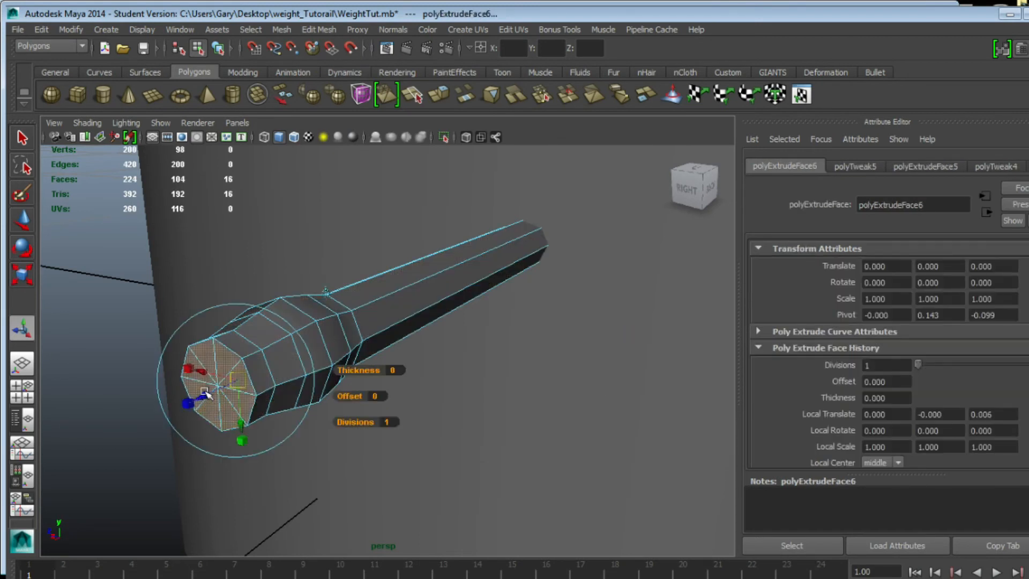
left_click_drag(207, 400, 190, 410)
left_click_drag(395, 321, 474, 328, "alt")
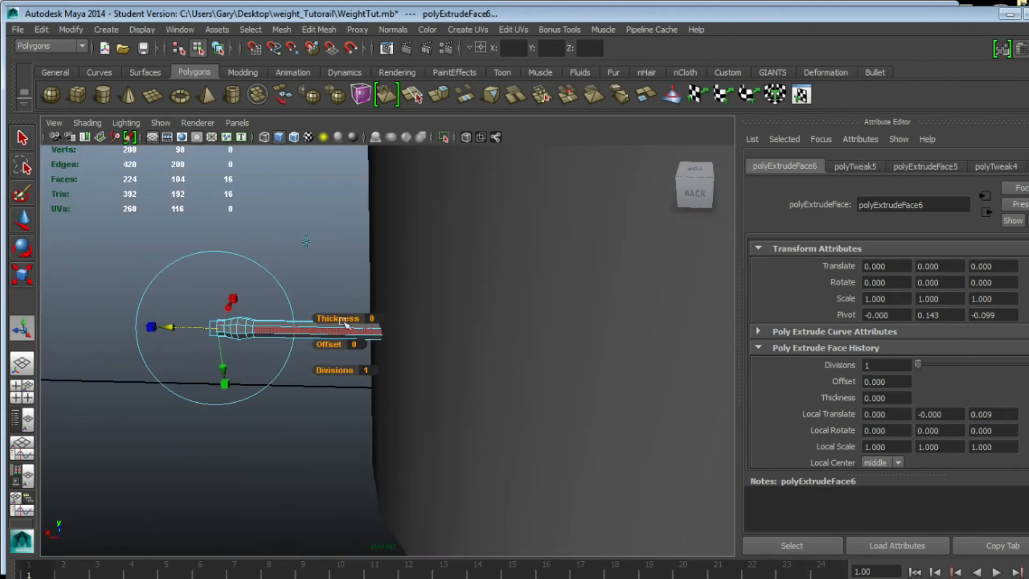
Step: Examine the rod's knob-shaped ends and how far they protrude on both sides of the large cylinder
left_click(484, 294)
left_click_drag(484, 294, 395, 310, "alt")
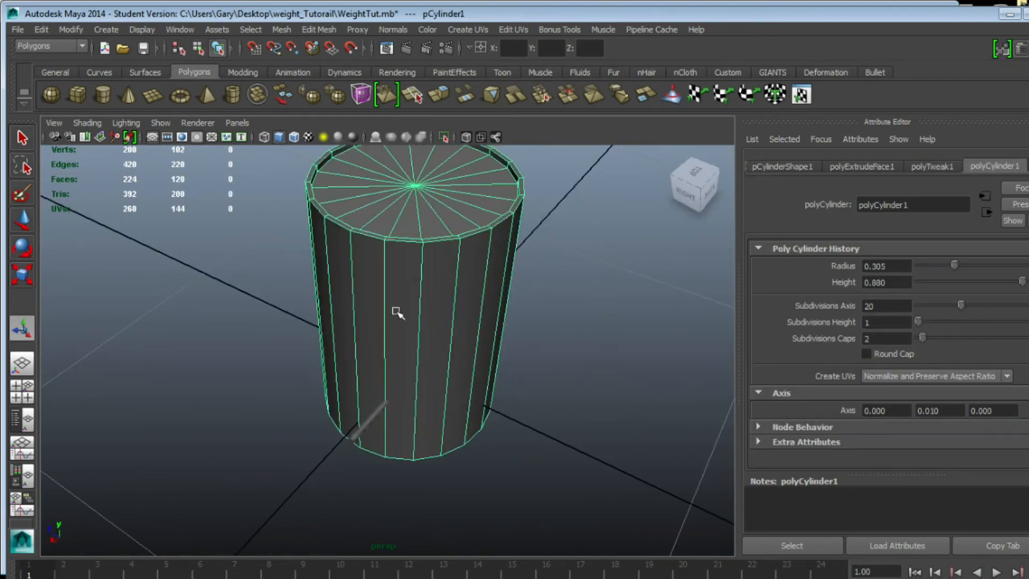
left_click(783, 167)
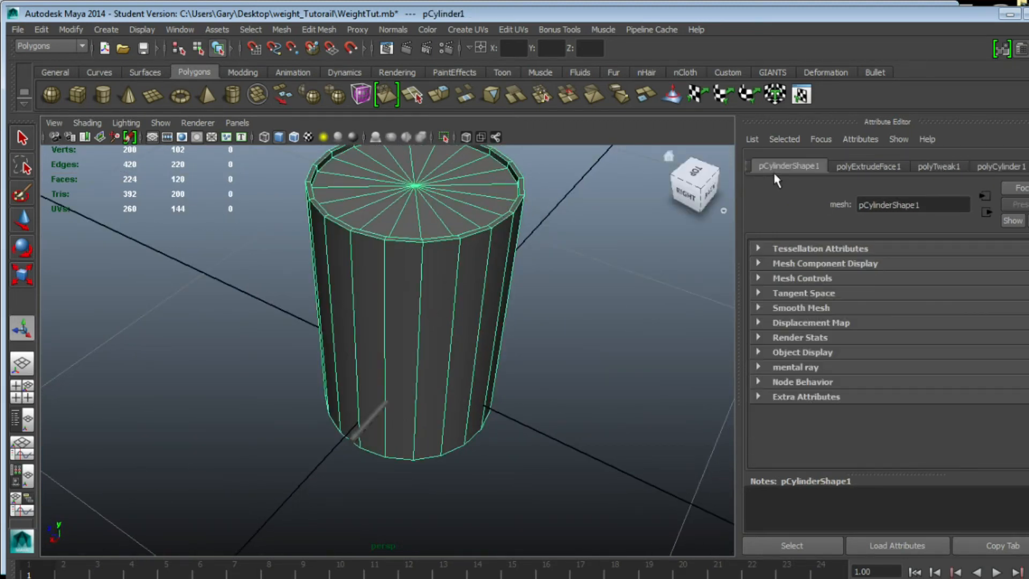
left_click_drag(445, 387, 367, 361, "alt")
left_click_drag(268, 405, 264, 348, "alt")
right_click_drag(264, 365, 503, 400, "alt")
middle_click_drag(503, 400, 296, 406, "alt")
left_click(494, 353)
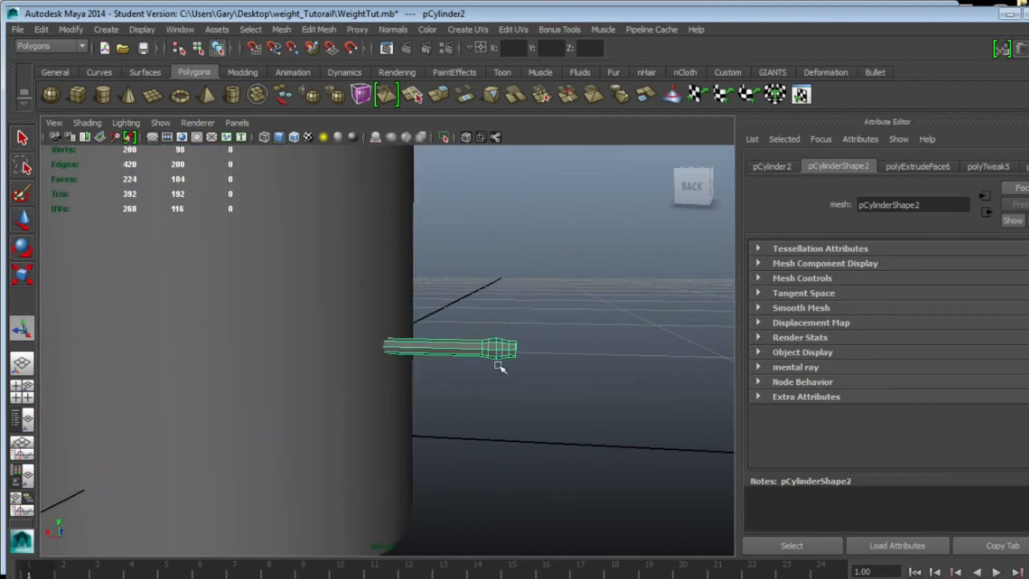
right_click_drag(494, 352, 561, 367, "alt")
left_click_drag(573, 350, 319, 367, "alt")
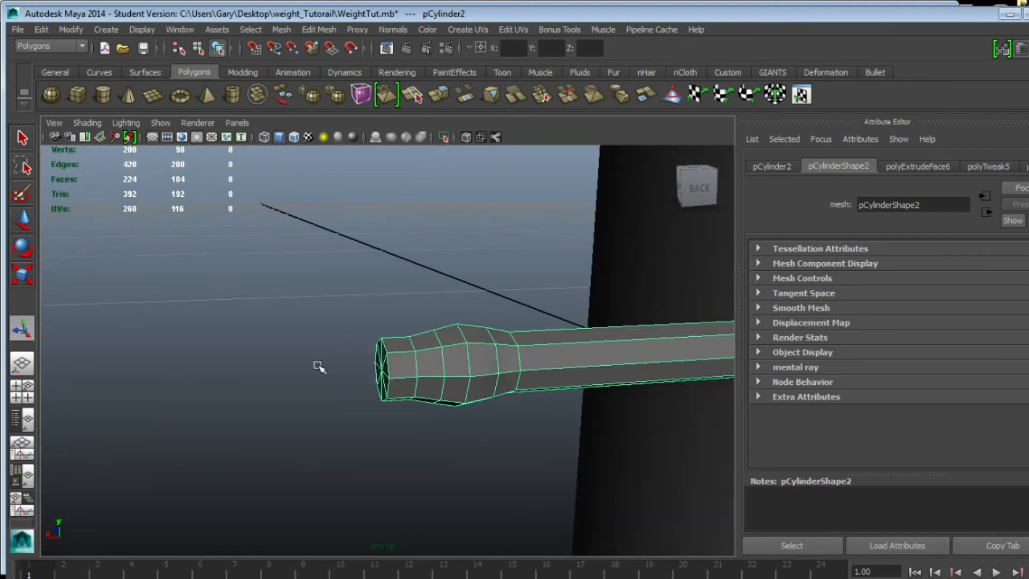
right_click_drag(479, 336, 379, 339, "alt")
left_click_drag(379, 340, 415, 378, "alt")
middle_click_drag(415, 378, 441, 304, "alt")
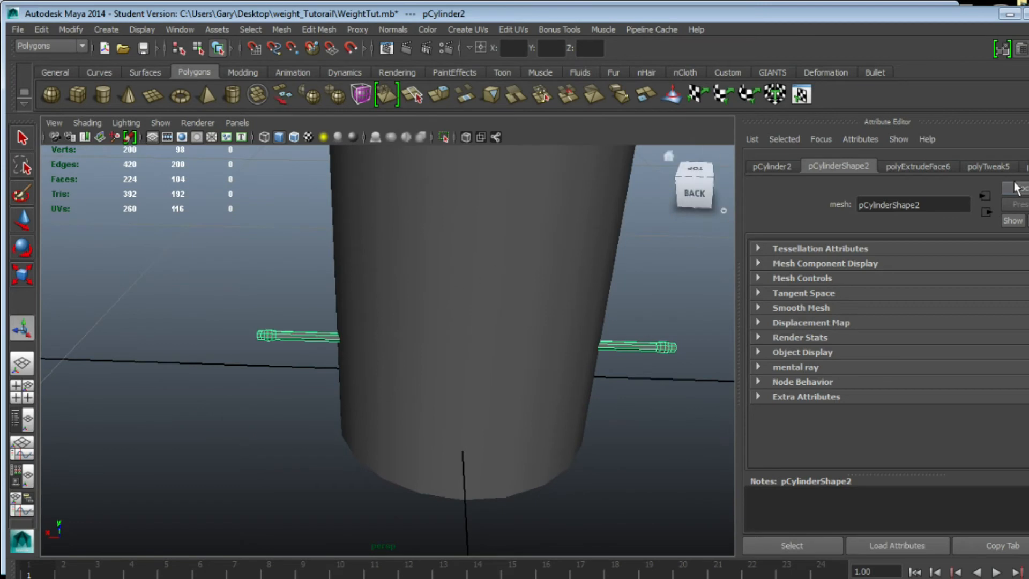
Step: Select the large cylinder and set its radius to 0.350
left_click(473, 243)
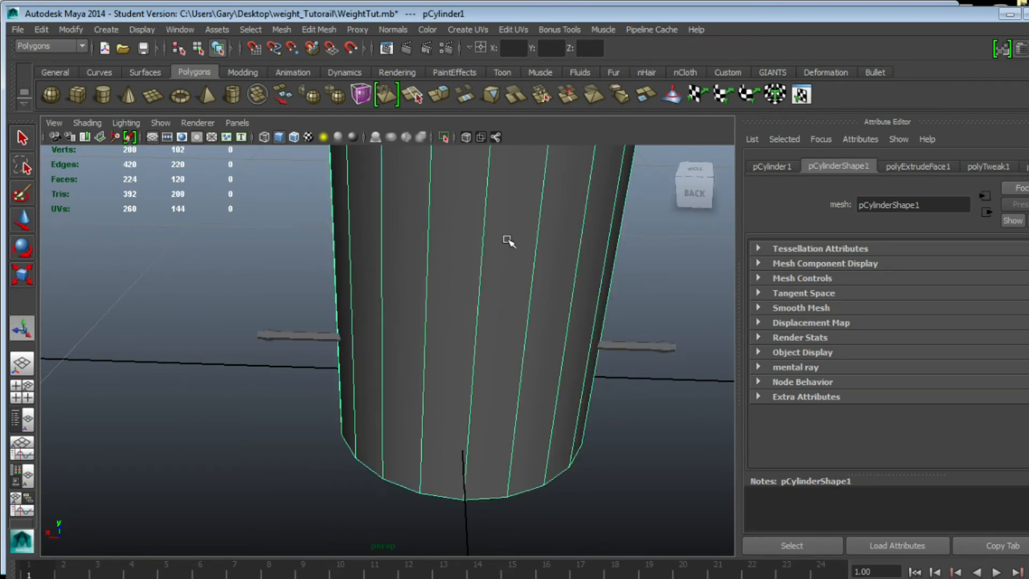
key("f")
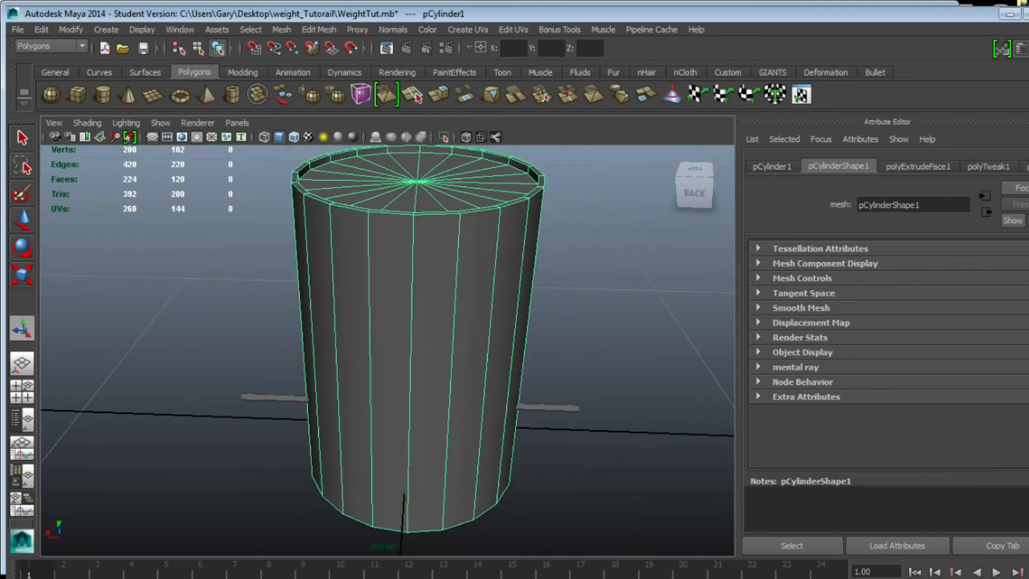
scroll(915, 166, "down", 2)
left_click(909, 166)
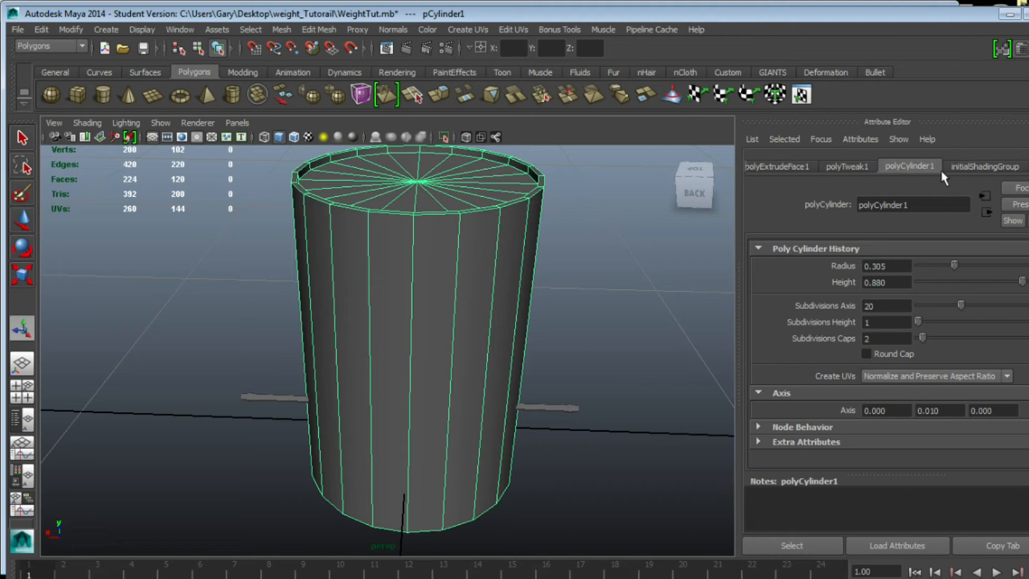
left_click_drag(907, 266, 874, 266)
key("Return")
Step: Select the upper and lower edge loops of the inner rim wall around the cylinder's recessed top
left_click_drag(551, 224, 414, 349, "alt")
scroll(392, 336, "up", 8)
scroll(402, 301, "down", 3)
middle_click_drag(414, 375, 411, 345, "alt")
left_click_drag(412, 345, 152, 354, "alt")
scroll(285, 375, "up", 5)
left_click_drag(285, 375, 259, 365, "alt")
scroll(268, 370, "up", 1)
scroll(266, 343, "up", 3)
left_click(256, 258)
double_click(268, 295)
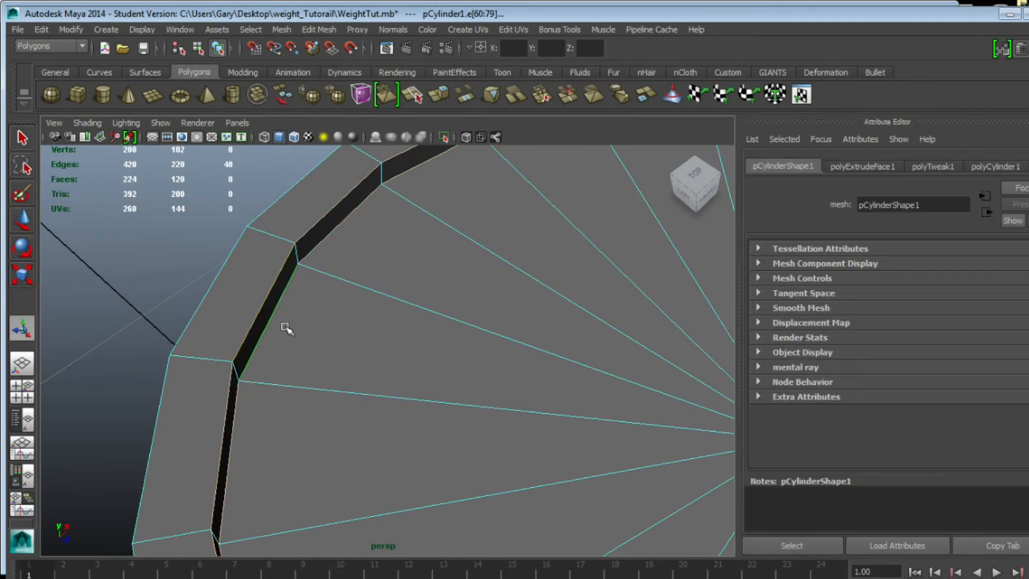
scroll(287, 330, "down", 4)
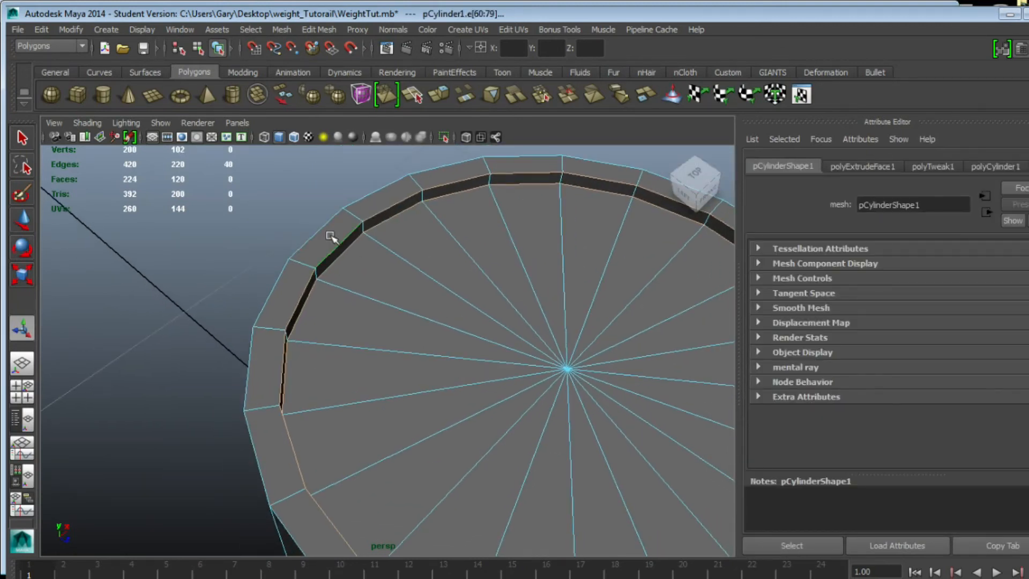
key("f")
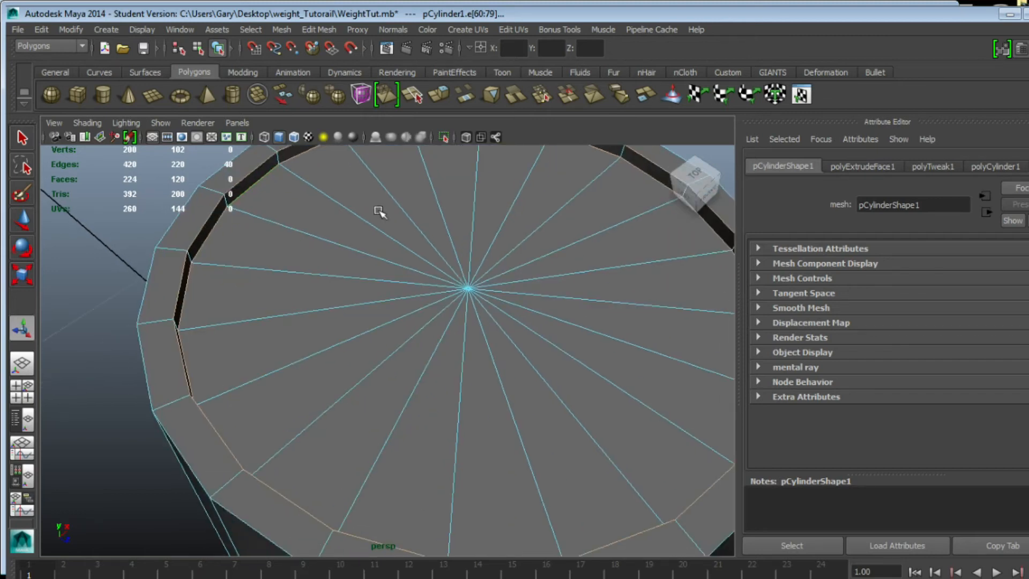
Step: Scale the two inner rim edge loops outward uniformly to thin the rim, and return to object mode with nothing selected
key("r")
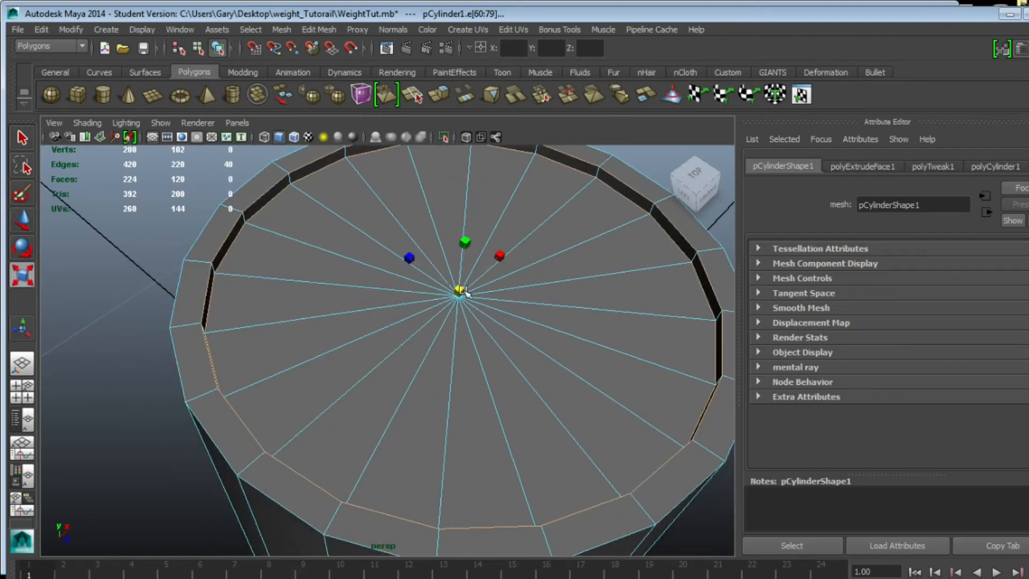
left_click_drag(458, 292, 479, 313)
left_click_drag(403, 322, 393, 396, "alt")
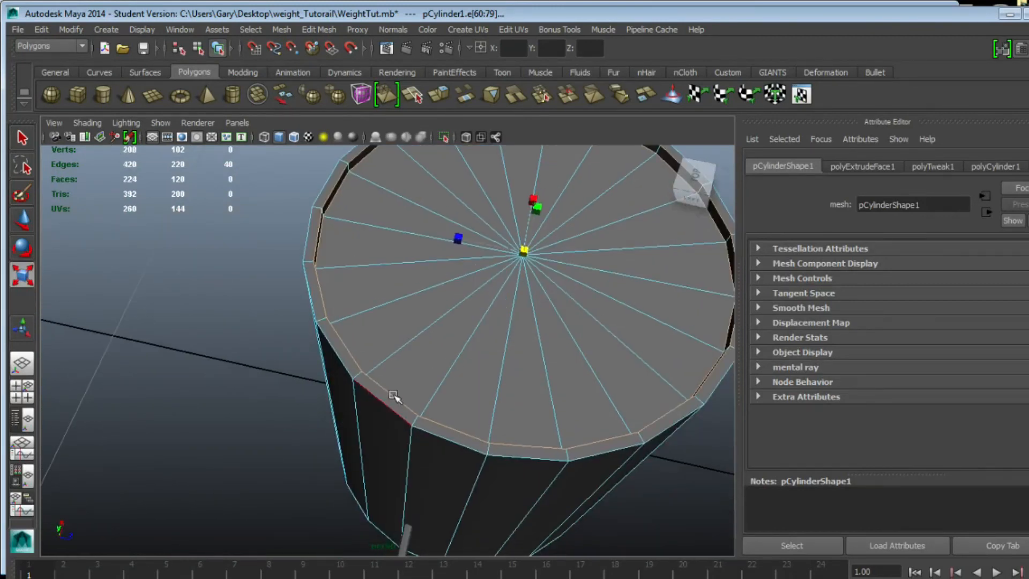
right_click_drag(436, 328, 441, 322)
left_click(290, 360)
left_click_drag(349, 369, 393, 349, "alt")
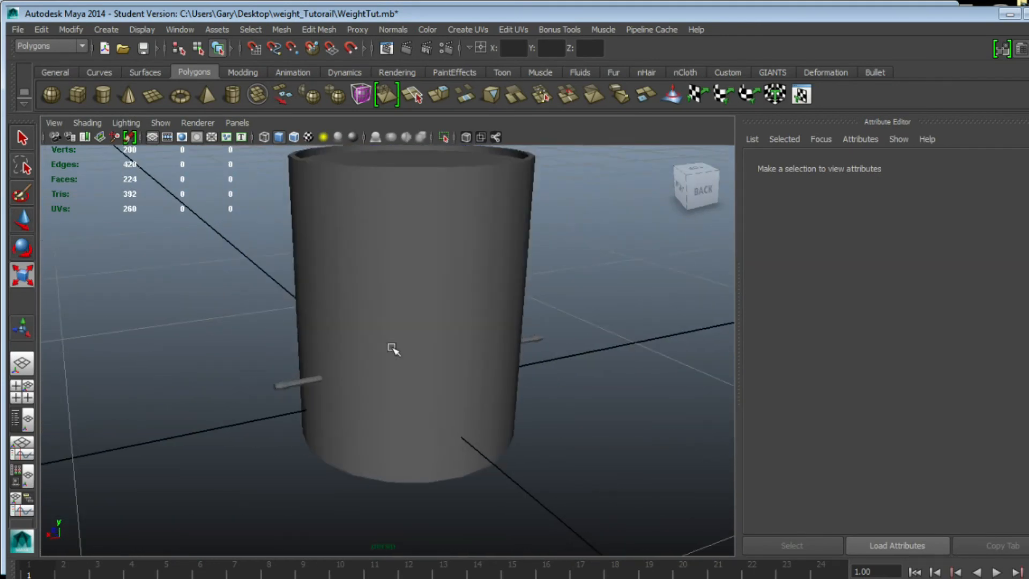
Step: Examine the widened cylinder and the position of the rod relative to it from several sides
left_click(418, 328)
left_click(324, 513)
left_click_drag(285, 452, 407, 354, "alt")
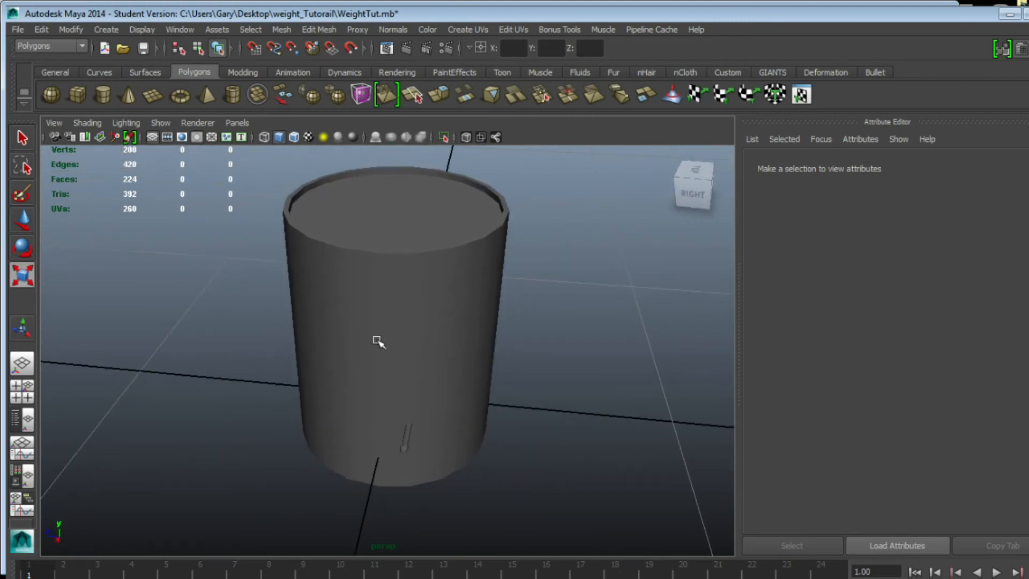
left_click(450, 210)
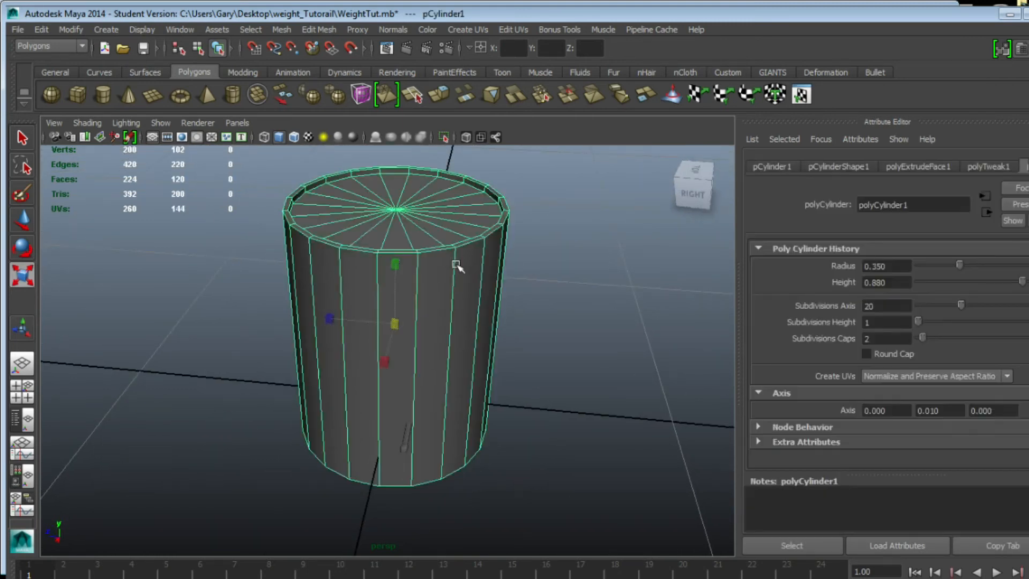
left_click_drag(413, 368, 345, 407, "alt")
left_click(437, 453)
left_click_drag(506, 421, 538, 329, "alt")
middle_click_drag(538, 329, 509, 402, "alt")
left_click_drag(509, 403, 329, 352, "alt")
right_click_drag(328, 352, 357, 361, "alt")
Step: Select the rod, move it slightly higher on the cylinder, and deselect it
left_click(357, 362)
key("w")
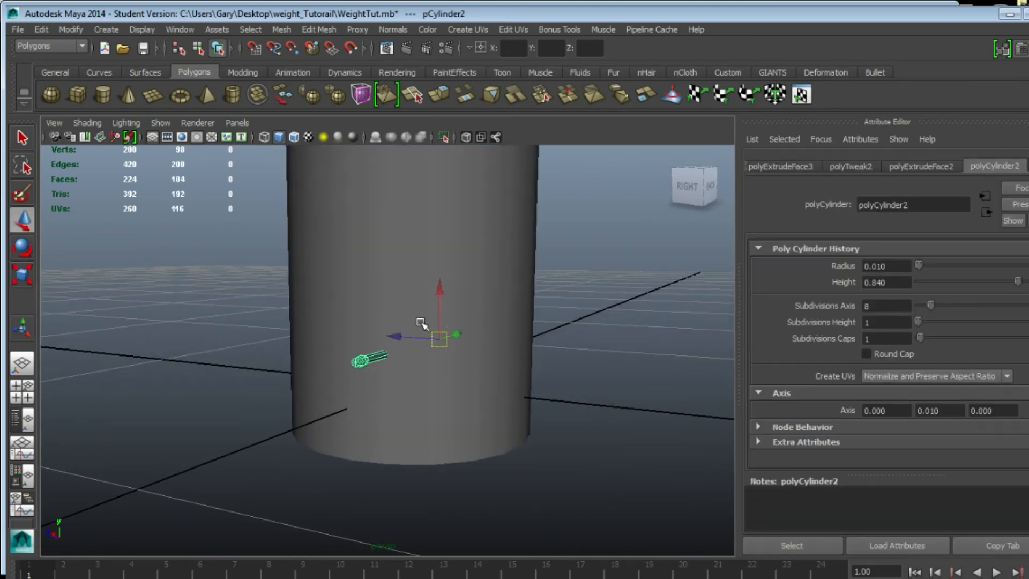
middle_click_drag(456, 277, 473, 263)
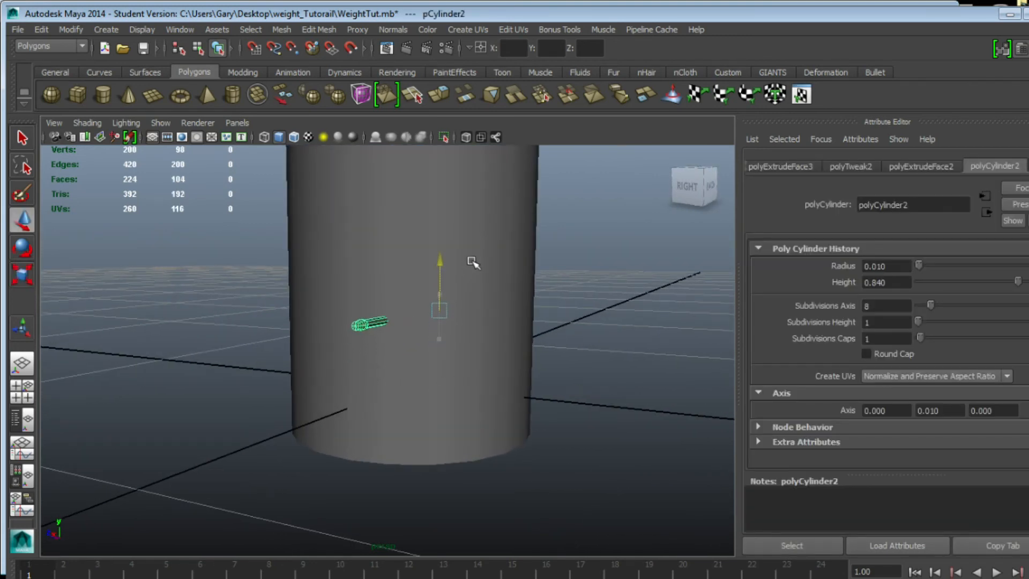
left_click_drag(465, 281, 485, 276, "alt")
middle_click_drag(484, 275, 514, 363, "alt")
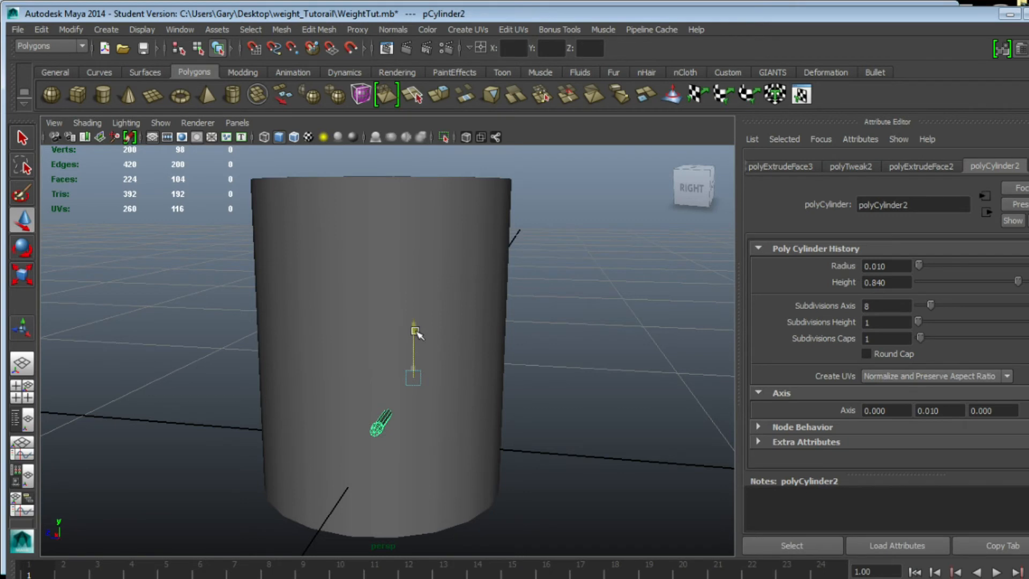
left_click(574, 386)
left_click_drag(574, 386, 464, 385, "alt")
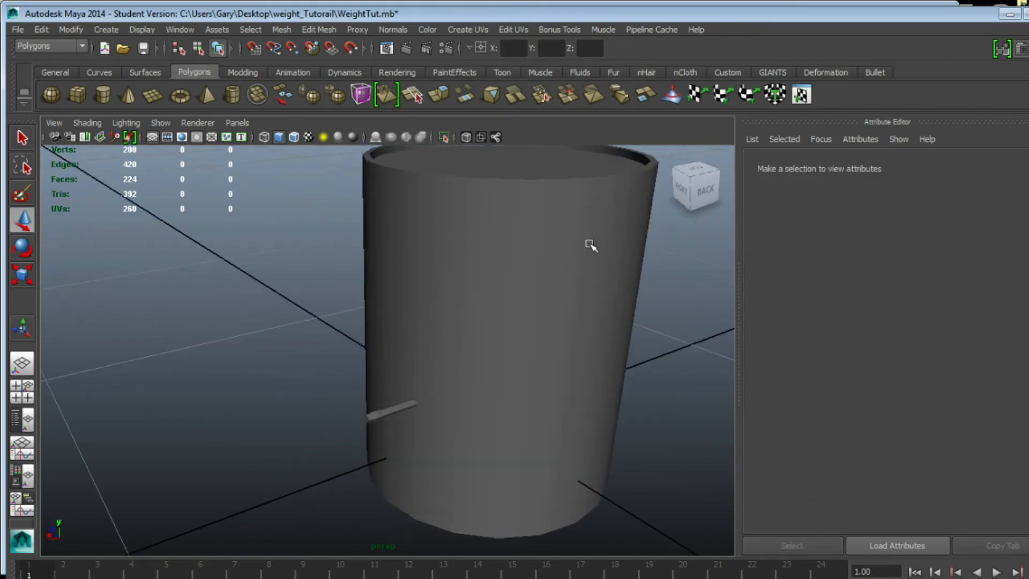
left_click_drag(614, 477, 453, 442, "alt")
right_click_drag(452, 443, 396, 421, "alt")
left_click_drag(395, 421, 426, 358, "alt")
middle_click_drag(425, 359, 441, 423, "alt")
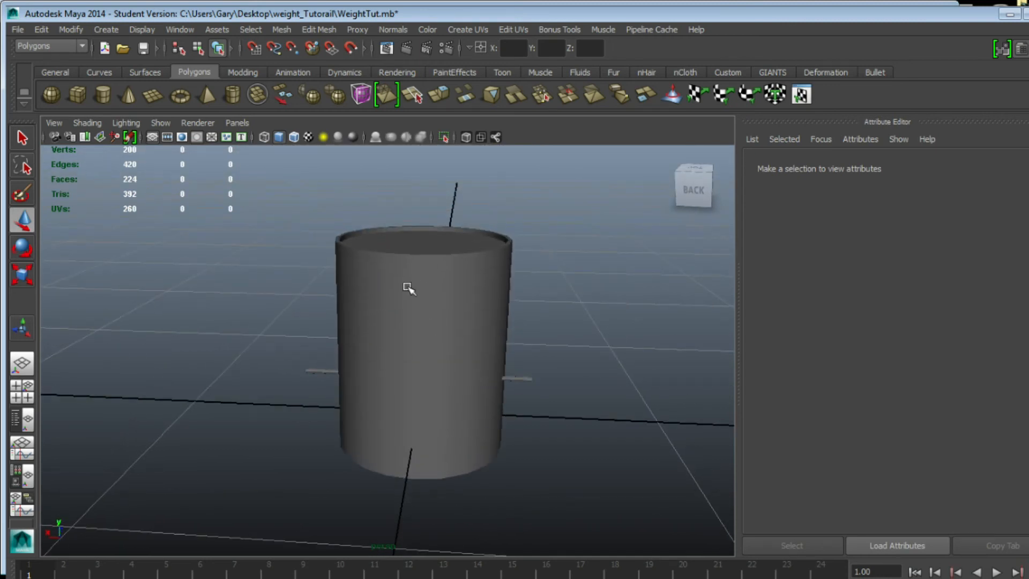
Step: Create a box beside the cylinder, about 0.16 high and 0.27 deep
left_click(80, 98)
left_click_drag(222, 292, 467, 316, "alt")
middle_click_drag(459, 298, 390, 352, "alt")
right_click_drag(390, 351, 501, 412, "alt")
left_click_drag(501, 412, 472, 320, "alt")
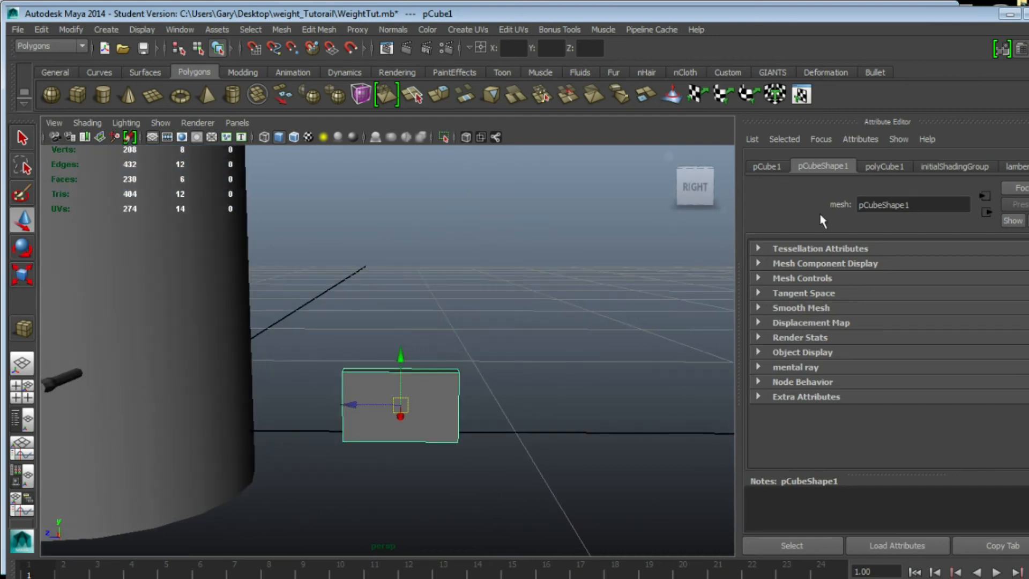
Step: Set the box's width to 0.03, height to 0.15 and depth to 0.1
left_click(892, 164)
left_click(884, 266)
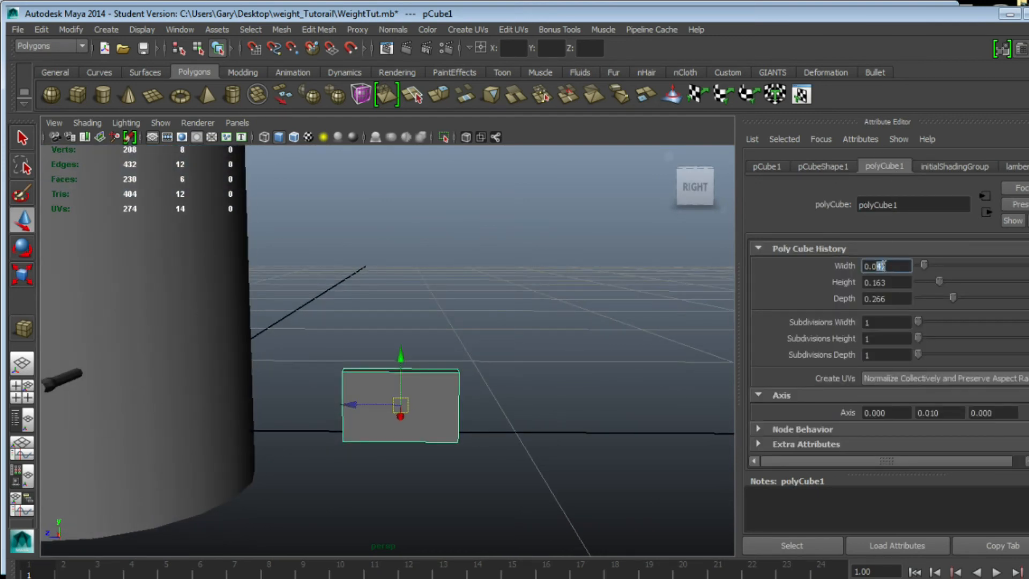
type("30")
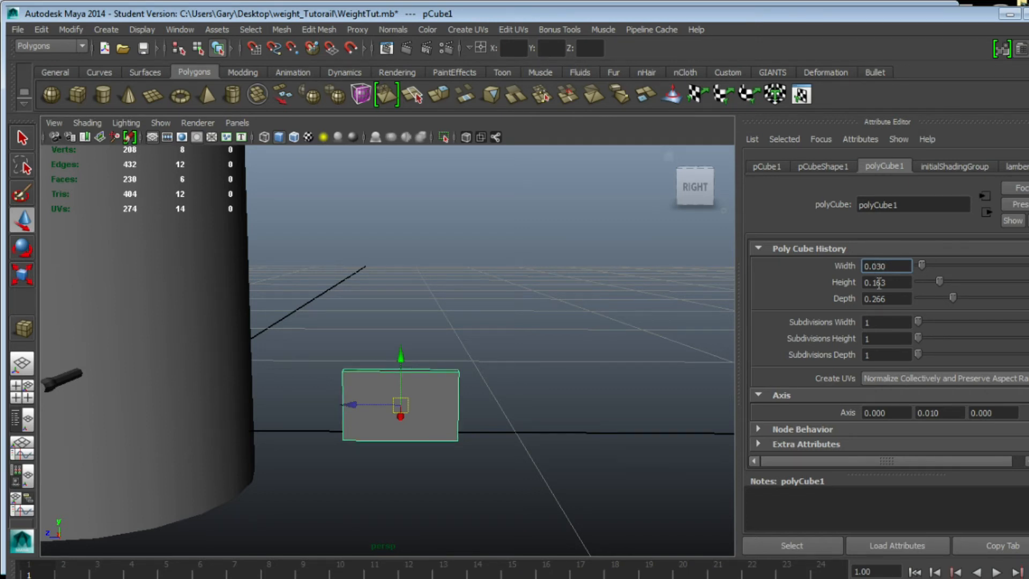
left_click_drag(874, 282, 889, 283)
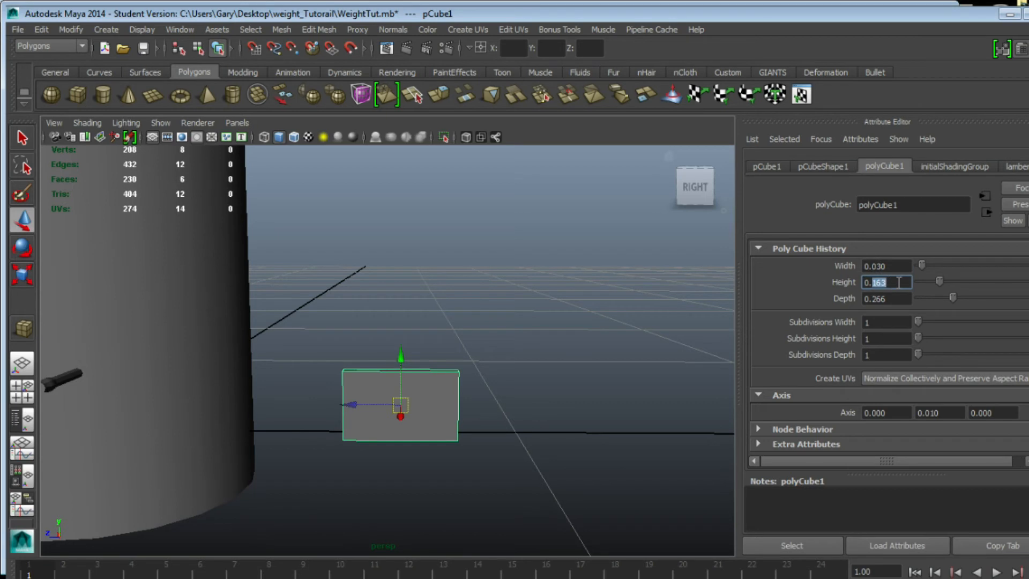
key("Tab")
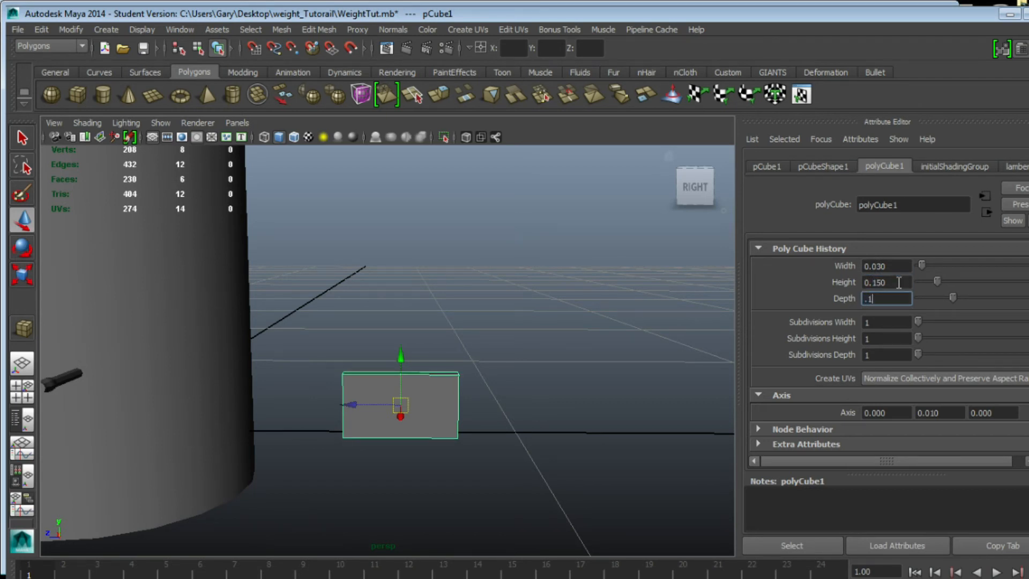
key("Return")
left_click_drag(534, 291, 510, 369, "alt")
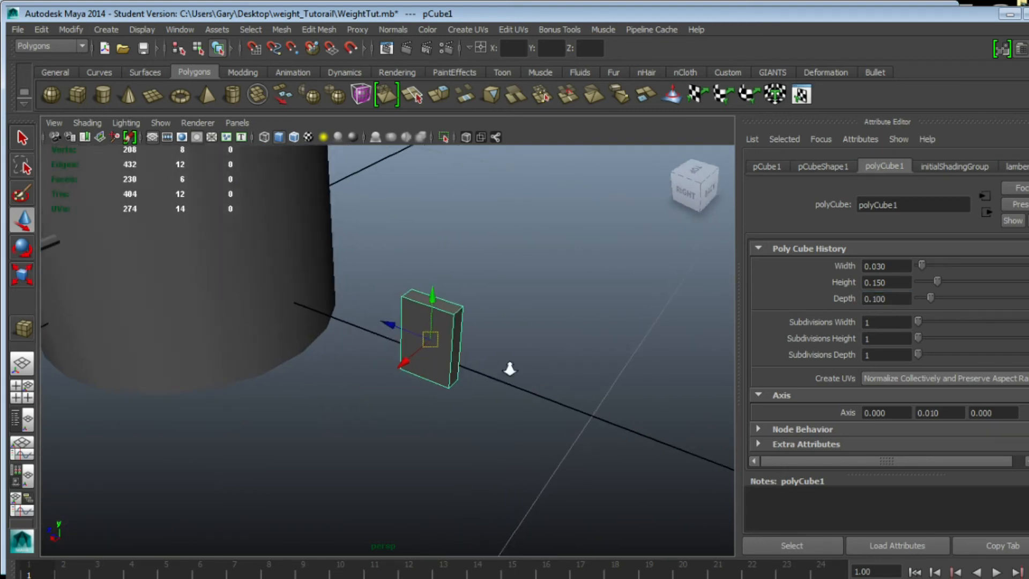
middle_click_drag(510, 369, 493, 413, "alt")
right_click_drag(363, 413, 511, 407, "alt")
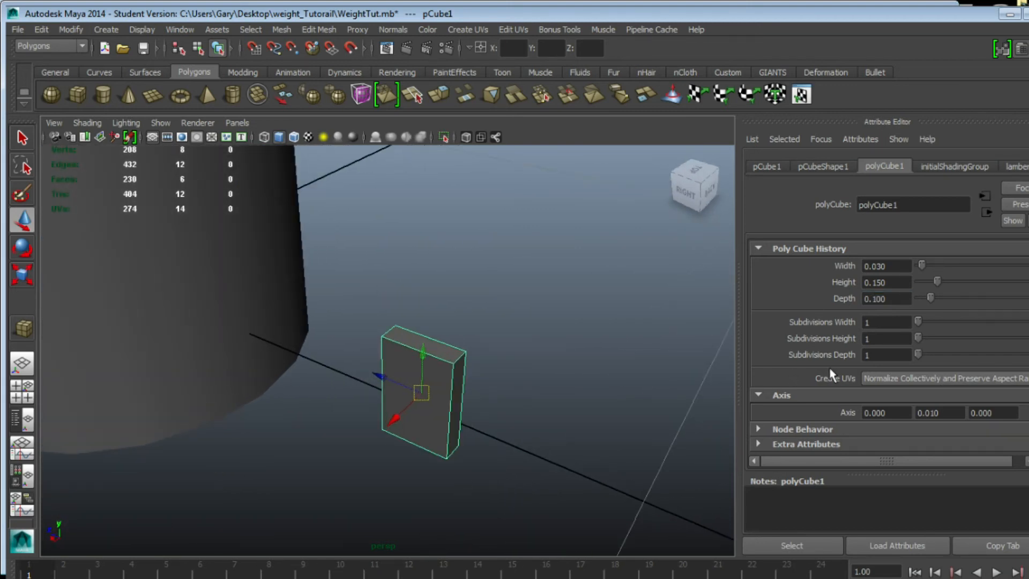
Step: Try dividing the box into three subdivisions along its height and along its width
double_click(880, 343)
type("3")
key("Return")
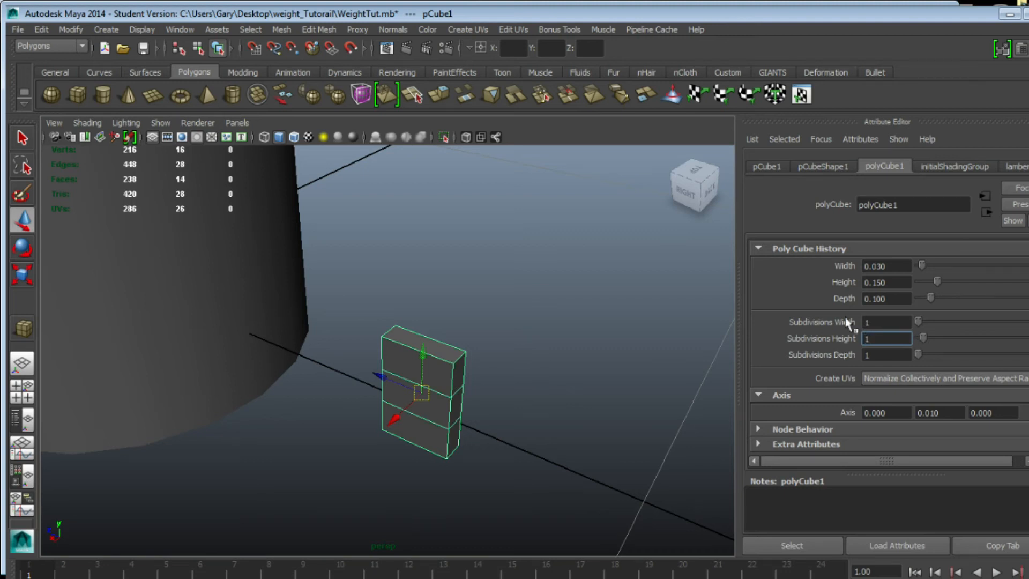
double_click(874, 323)
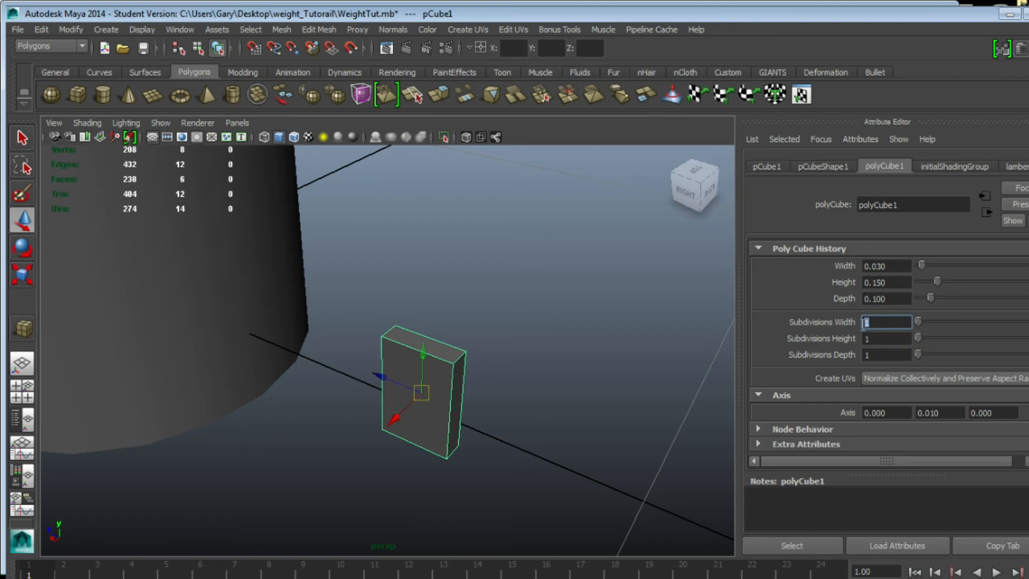
type("3")
key("Return")
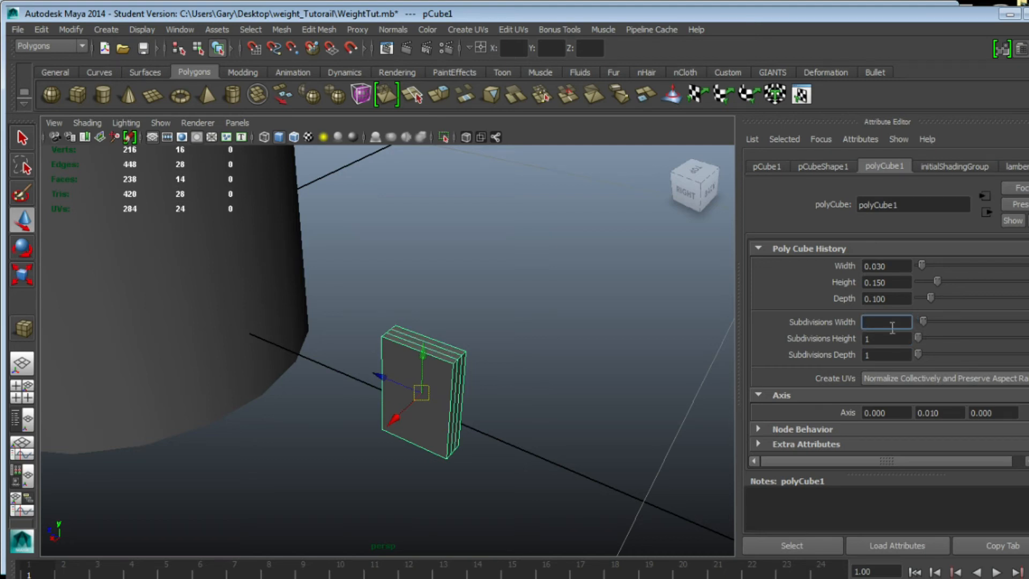
Step: Set the box's depth subdivisions to 3 and its width subdivisions to 1
double_click(879, 356)
type("3")
key("Return")
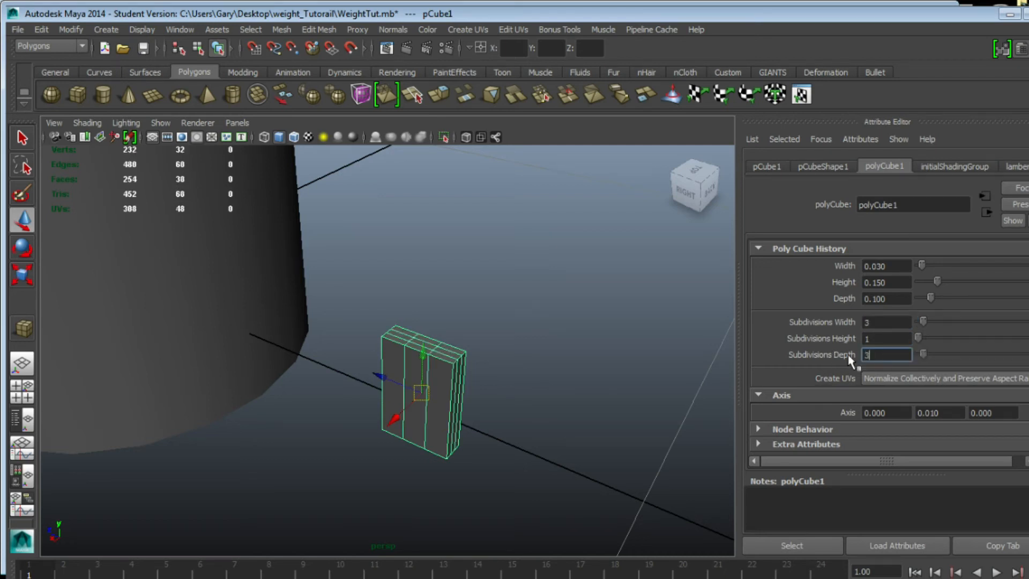
left_click(882, 322)
key("Return")
Step: Select the two inner edges across the box's top and raise them to form an arched top
scroll(439, 284, "up", 5)
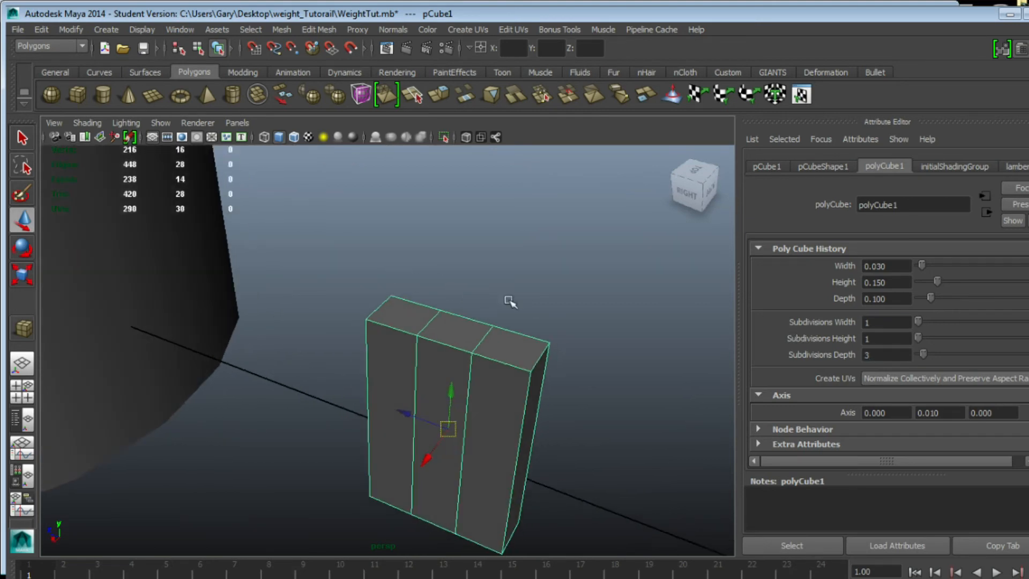
middle_click_drag(510, 301, 470, 267, "alt")
left_click_drag(470, 268, 376, 342, "alt")
middle_click_drag(376, 341, 377, 381, "alt")
scroll(365, 371, "up", 5)
scroll(343, 352, "down", 3)
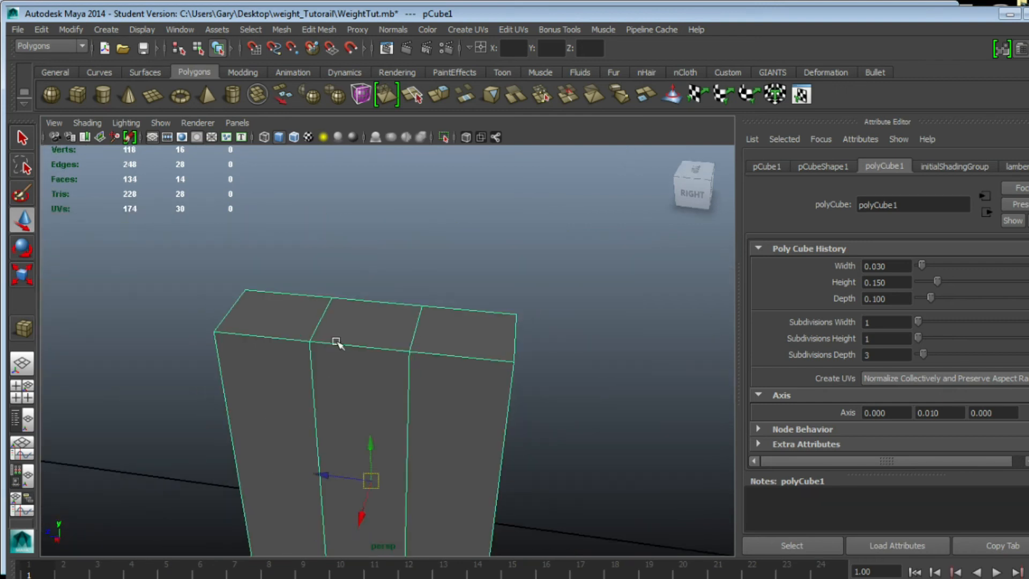
right_click_drag(326, 320, 332, 299)
left_click(328, 310)
left_click(409, 326, "shift")
left_click_drag(369, 273, 390, 211)
Step: Select the three faces on the underside of the box and delete them
scroll(506, 337, "down", 5)
left_click_drag(475, 347, 337, 352, "alt")
left_click(334, 354)
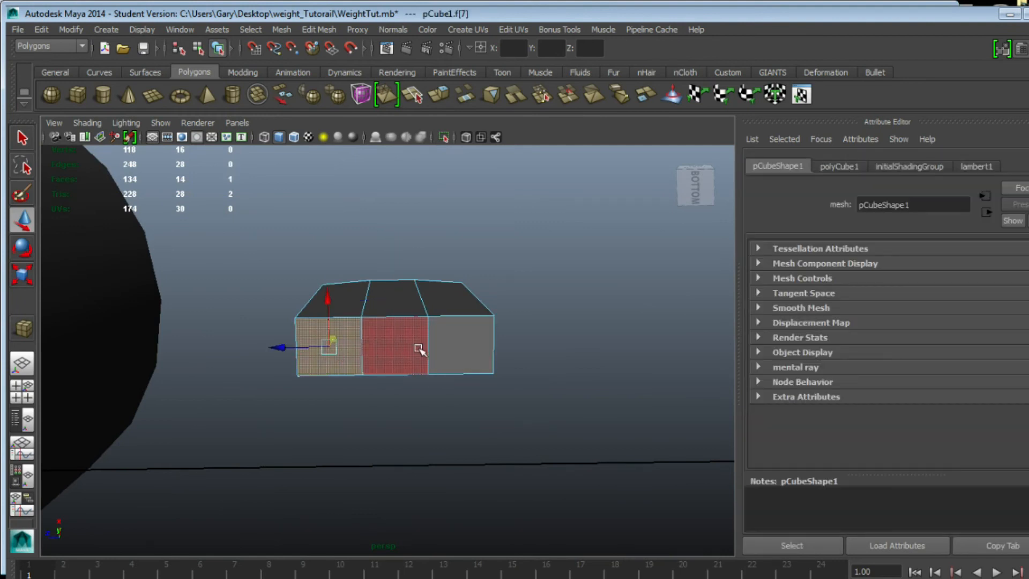
left_click(413, 349, "shift")
left_click(432, 345, "shift")
left_click(444, 385)
left_click_drag(445, 385, 338, 345, "alt")
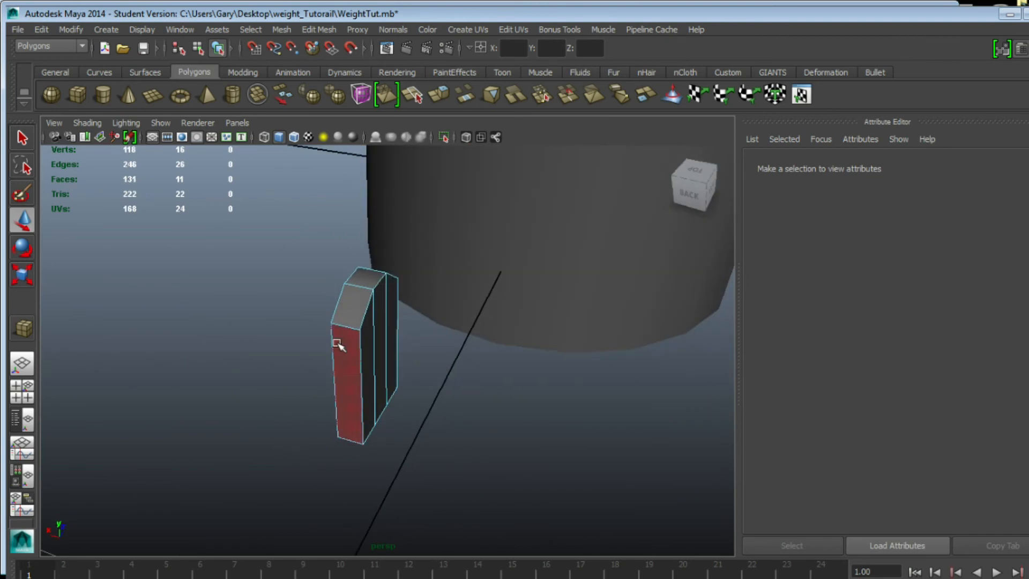
Step: Return to object mode, select the arched box and position it just outside the cylinder wall in the side view
right_click_drag(343, 343, 417, 314)
left_click(369, 354)
left_click_drag(338, 348, 356, 370, "alt")
scroll(297, 374, "down", 3)
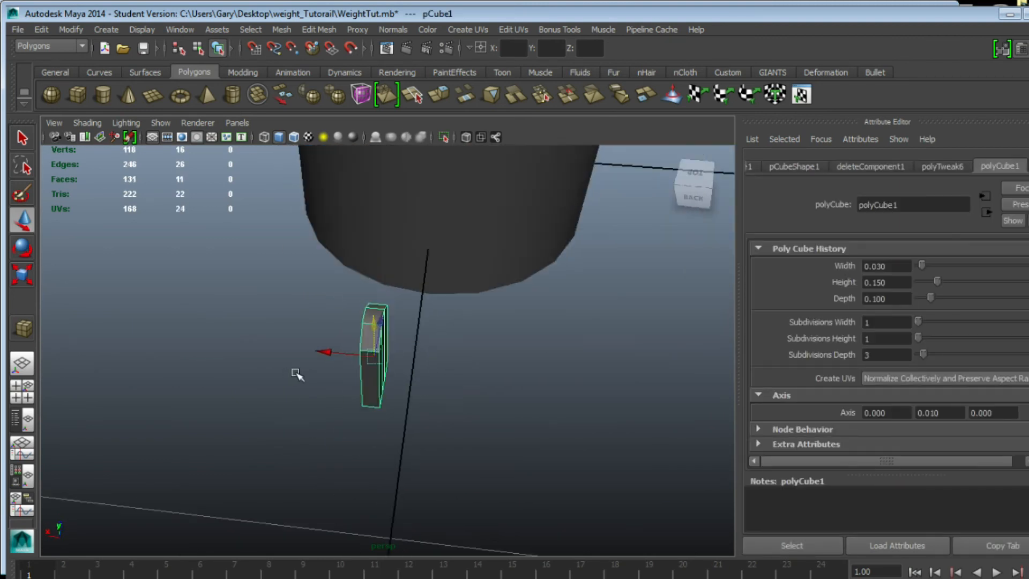
middle_click_drag(314, 354, 327, 371, "alt")
left_click_drag(326, 372, 409, 368, "alt")
key("space")
key("space")
right_click_drag(559, 458, 452, 387, "alt")
middle_click_drag(451, 387, 397, 425, "alt")
right_click_drag(397, 426, 658, 464, "alt")
middle_click_drag(275, 439, 331, 356, "alt")
right_click_drag(331, 356, 560, 349, "alt")
middle_click_drag(347, 346, 419, 374, "alt")
left_click_drag(408, 416, 354, 427)
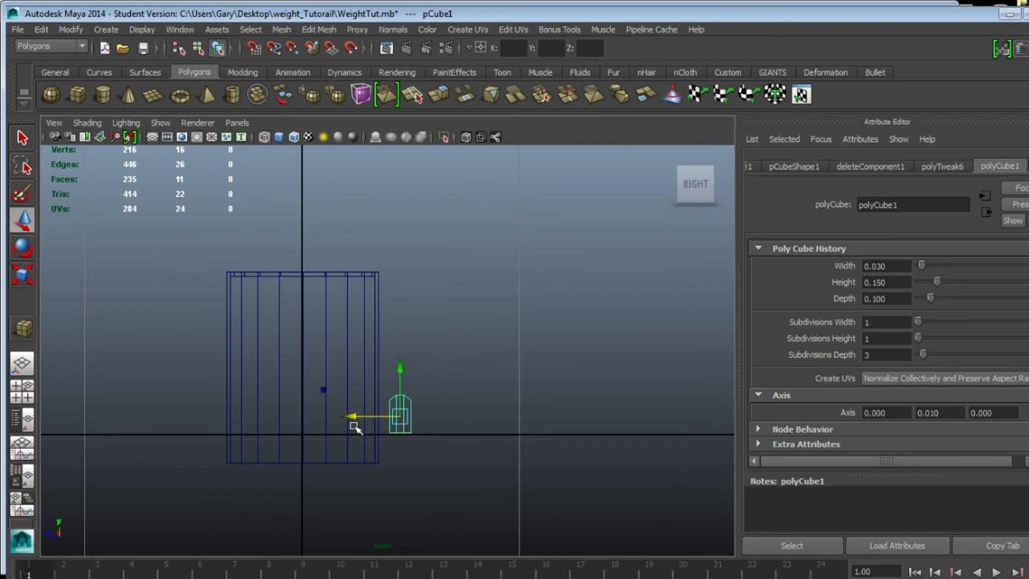
Step: Rotate the arched box about -67 degrees on X and move it up against the cylinder wall
key("e")
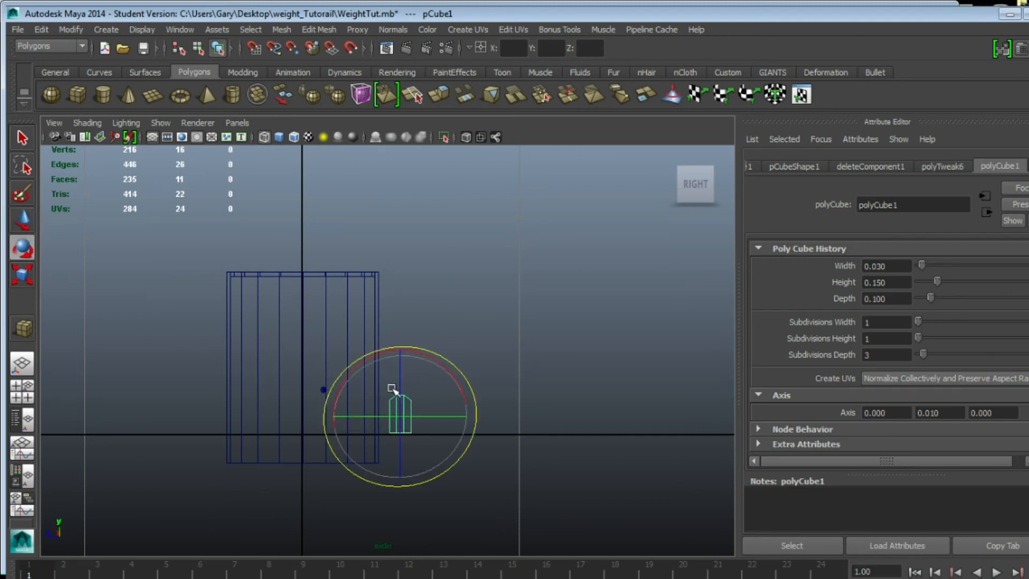
left_click_drag(441, 367, 492, 411)
key("w")
middle_click_drag(375, 380, 436, 312)
key("space")
key("space")
left_click_drag(504, 274, 379, 375, "alt")
scroll(360, 361, "up", 6)
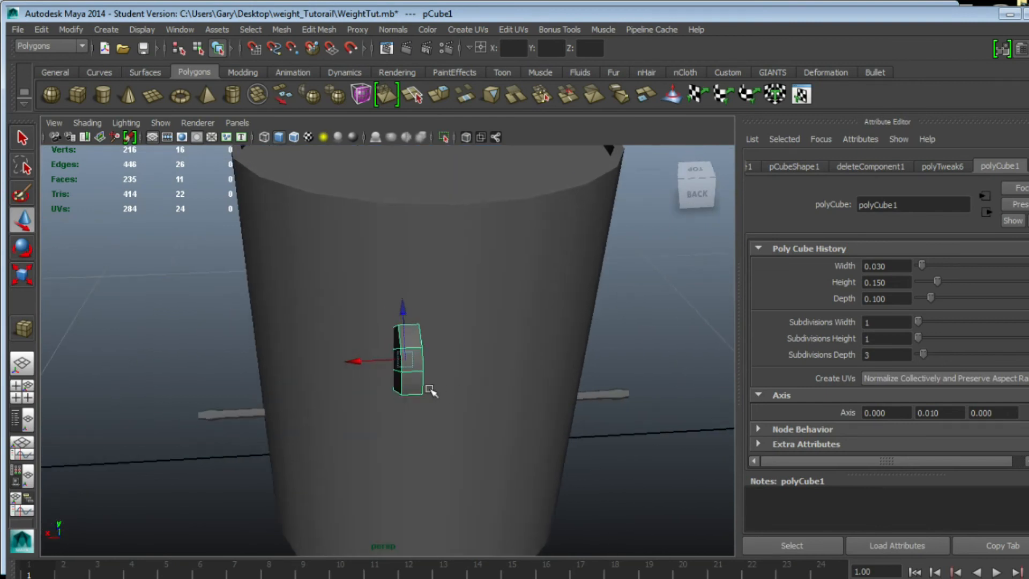
Step: Thin the arched box into a plate by setting its width to 0.01
scroll(487, 395, "up", 5)
scroll(446, 368, "down", 4)
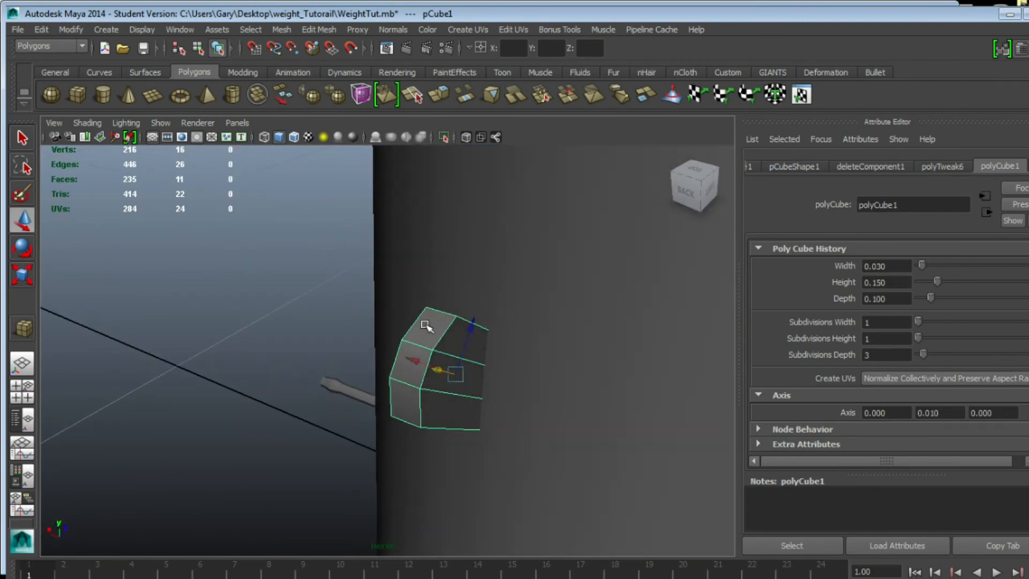
left_click_drag(426, 326, 531, 378, "alt")
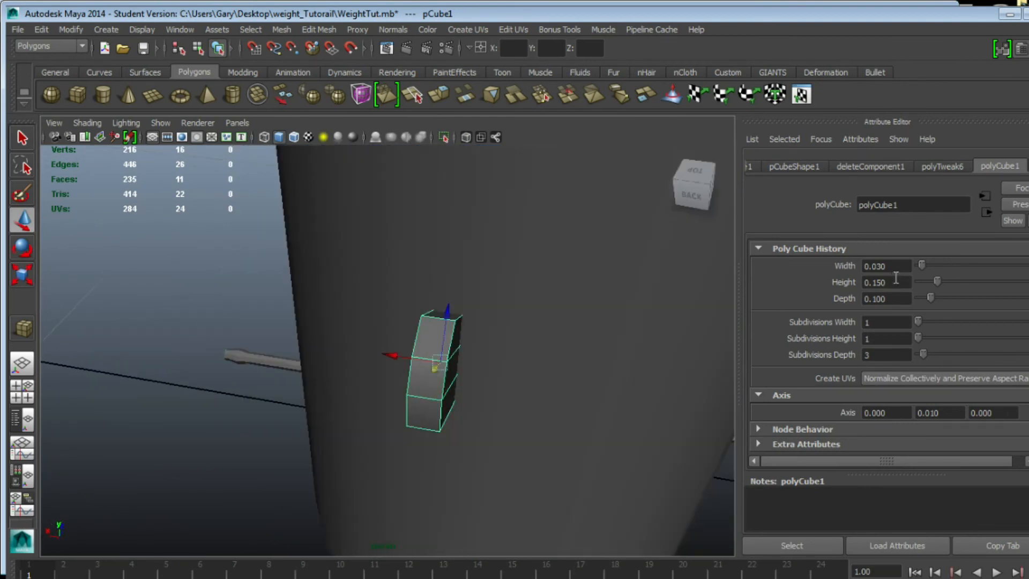
left_click_drag(893, 266, 877, 266)
type("10")
key("Return")
mouse_move(486, 359)
left_mouse_down("alt")
mouse_move(608, 333)
mouse_move(558, 370)
mouse_move(482, 370)
mouse_move(496, 370)
left_mouse_up("alt")
left_click_drag(425, 356, 476, 416, "alt")
Step: Set the plate's X translation to 0.07 and deselect it
key("e")
key("w")
scroll(471, 379, "down", 3)
left_click(754, 167)
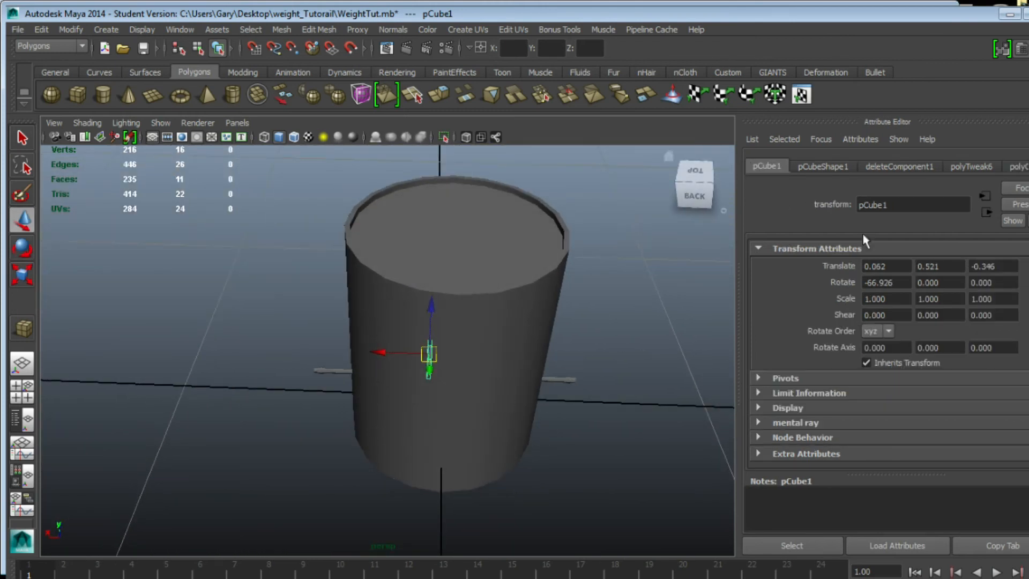
left_click(882, 266)
type("0.07")
key("Return")
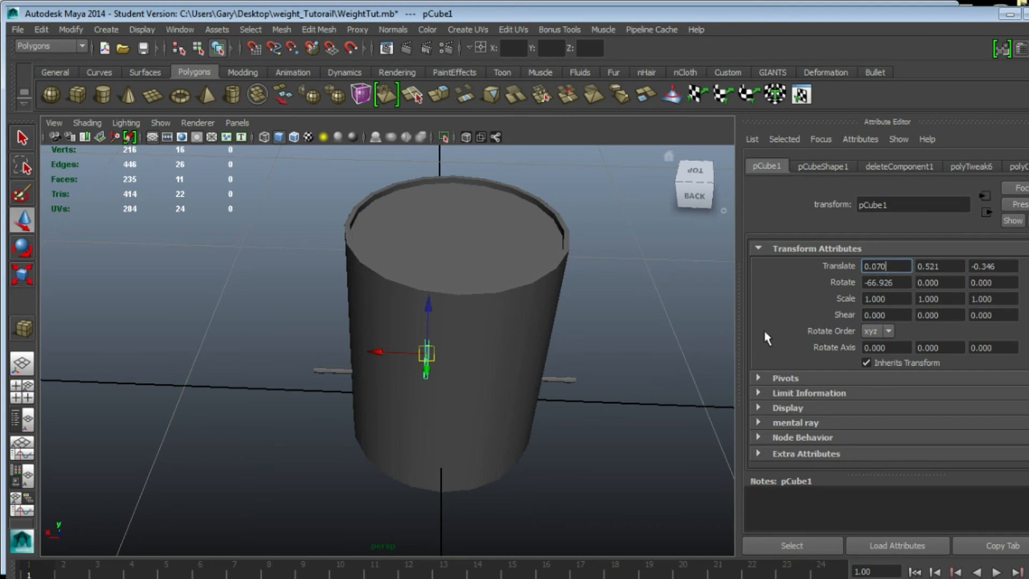
scroll(442, 424, "up", 3)
middle_click_drag(442, 425, 404, 391, "alt")
left_click(602, 512)
Step: Duplicate the plate and set the copy's X translation to -0.07
scroll(411, 422, "up", 2)
left_click_drag(411, 422, 395, 419, "alt")
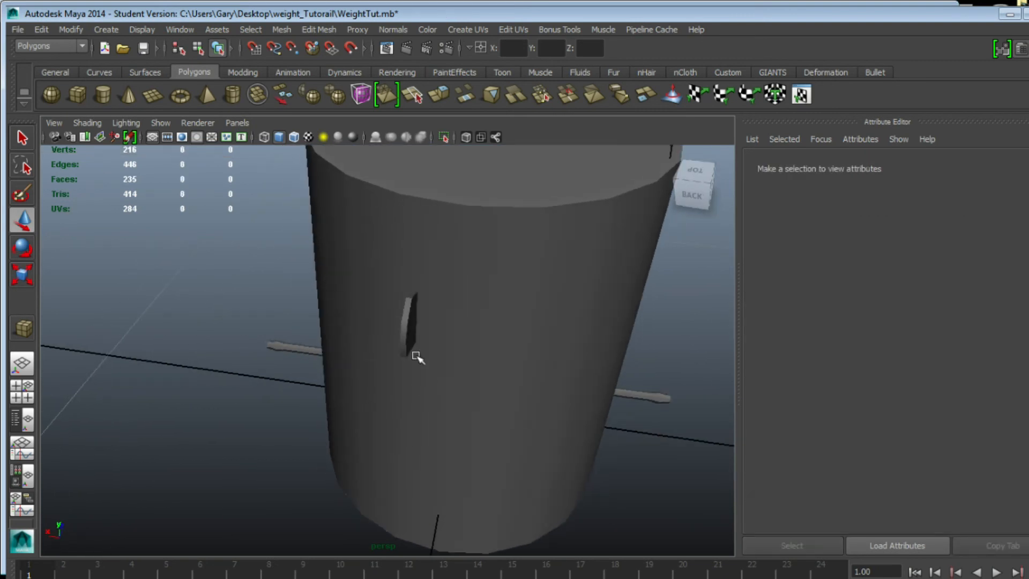
left_click(416, 355)
key("ctrl+d")
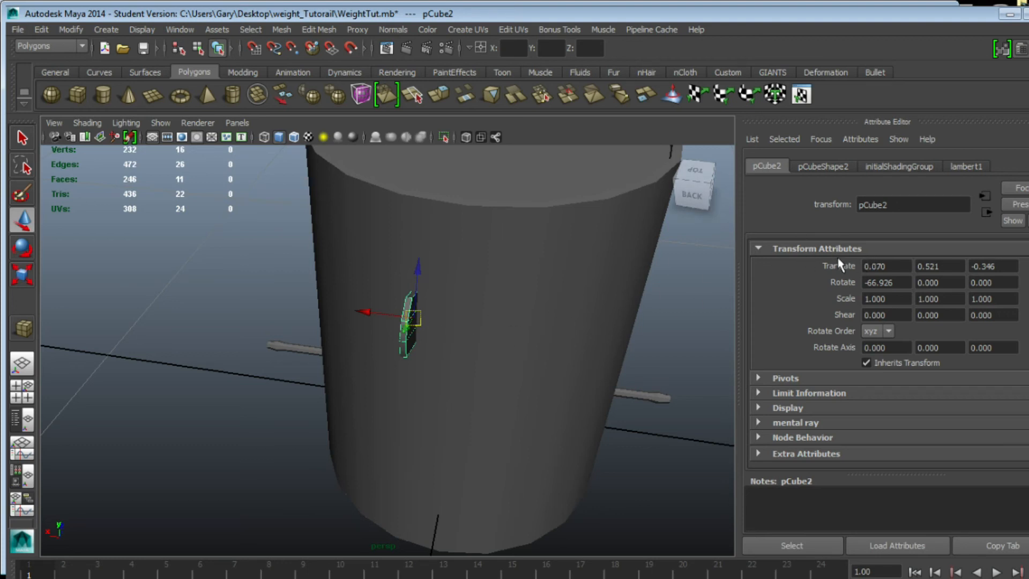
left_click(865, 266)
key("Return")
Step: Select the original plate and set its X translation to 0.04
left_click_drag(485, 319, 424, 412, "alt")
left_click(360, 369)
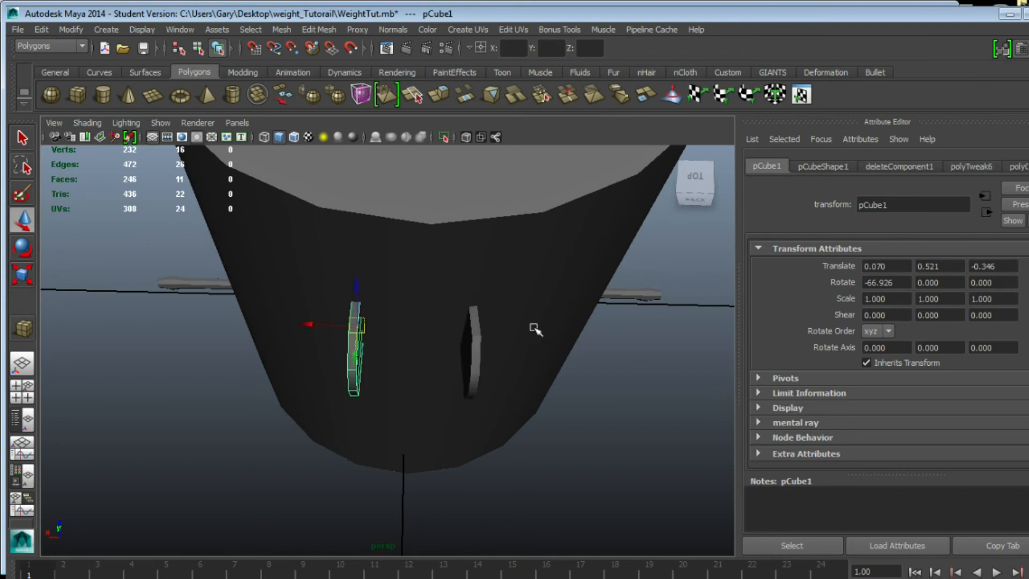
left_click_drag(876, 266, 898, 273)
type("40")
key("Return")
Step: Select the duplicate plate, set its X translation to -0.04, and deselect it
left_click(477, 346)
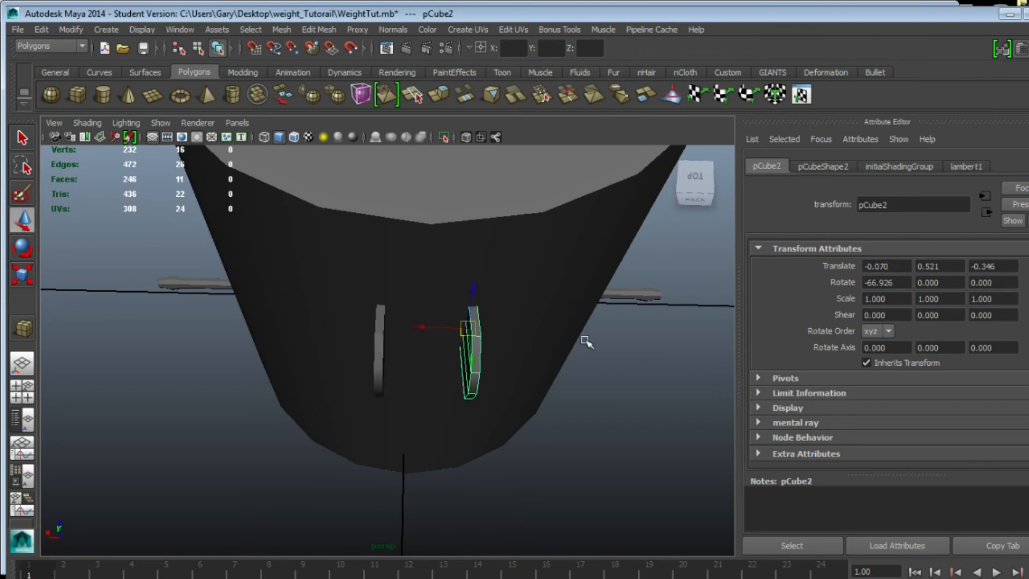
left_click_drag(880, 267, 955, 267)
type("4")
key("Return")
left_click(545, 494)
left_click_drag(544, 494, 432, 397, "alt")
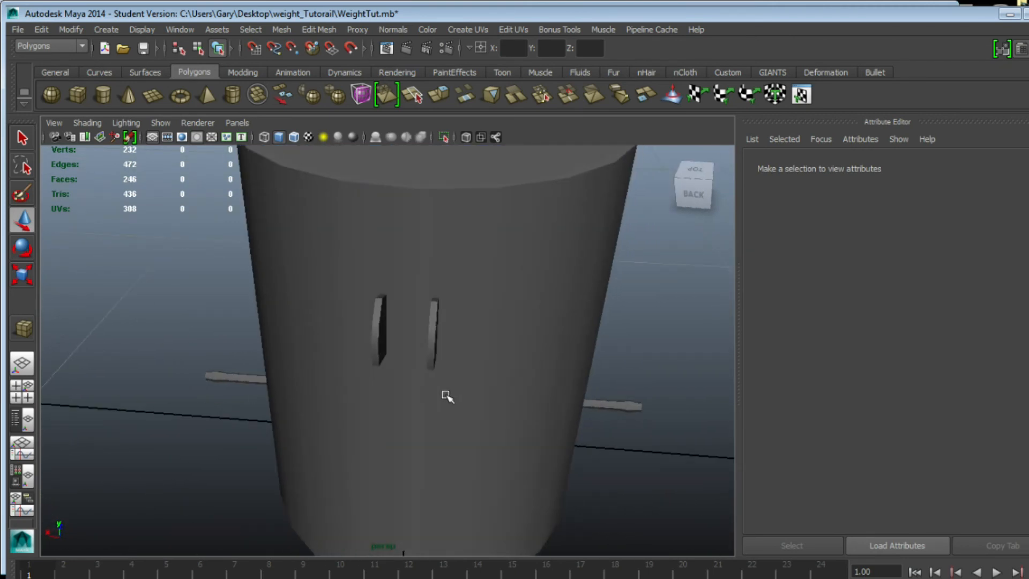
Step: Create an upright cylinder about 0.43 high in front of the large cylinder, on the side with the two plates
left_click_drag(456, 369, 190, 222, "alt")
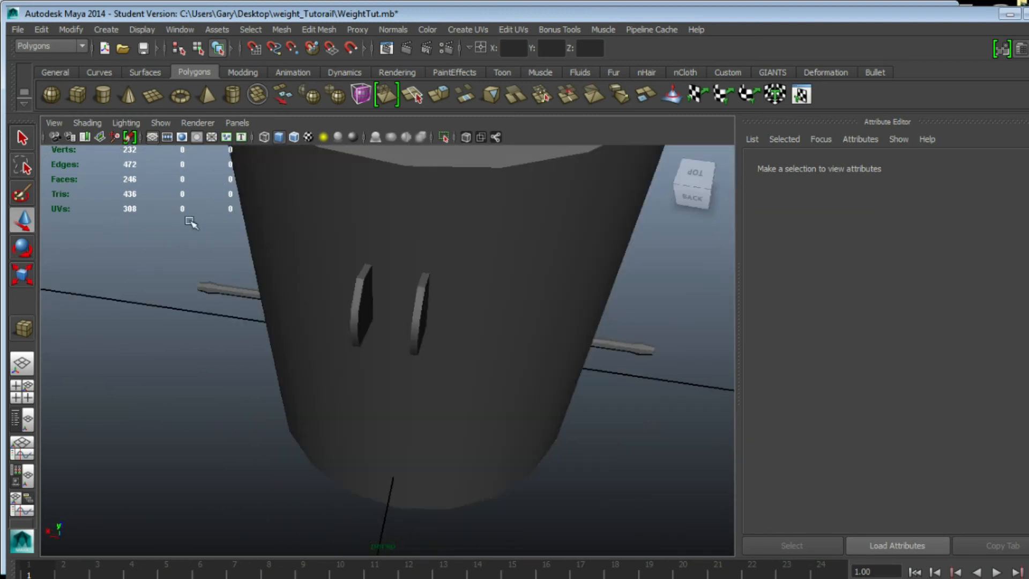
left_click(103, 97)
left_click_drag(256, 314, 443, 335, "alt")
left_click_drag(383, 409, 403, 348)
left_click_drag(373, 383, 376, 424, "alt")
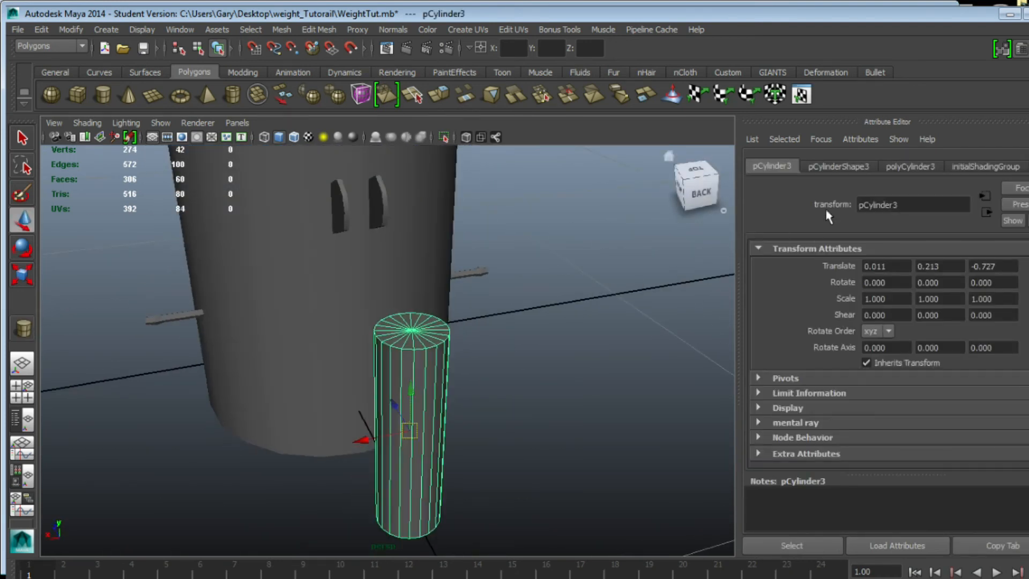
Step: Set the new cylinder's radius to 0.01 and its axis subdivisions to 8
left_click(911, 166)
left_click(883, 267)
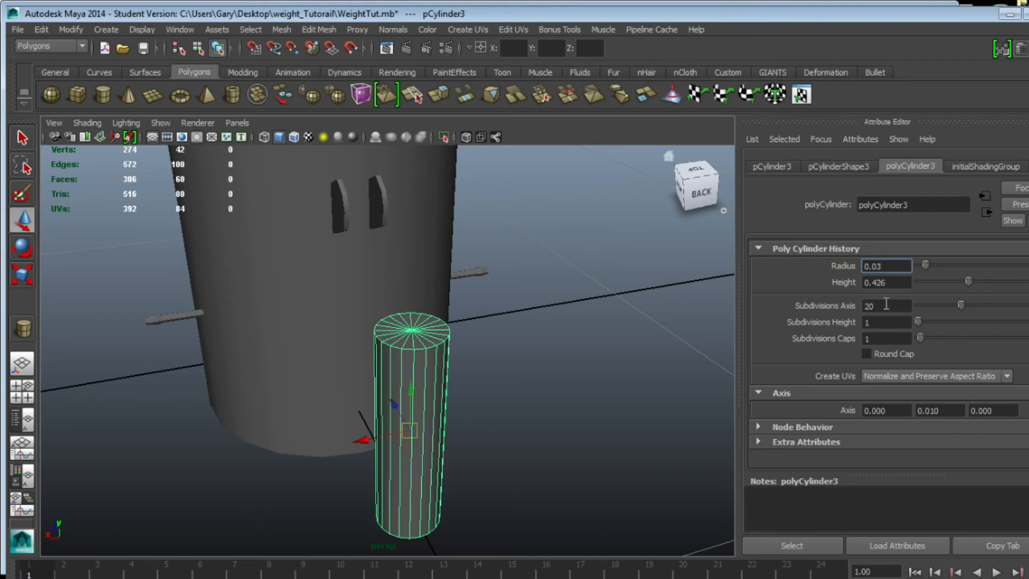
type("0.03")
key("Return")
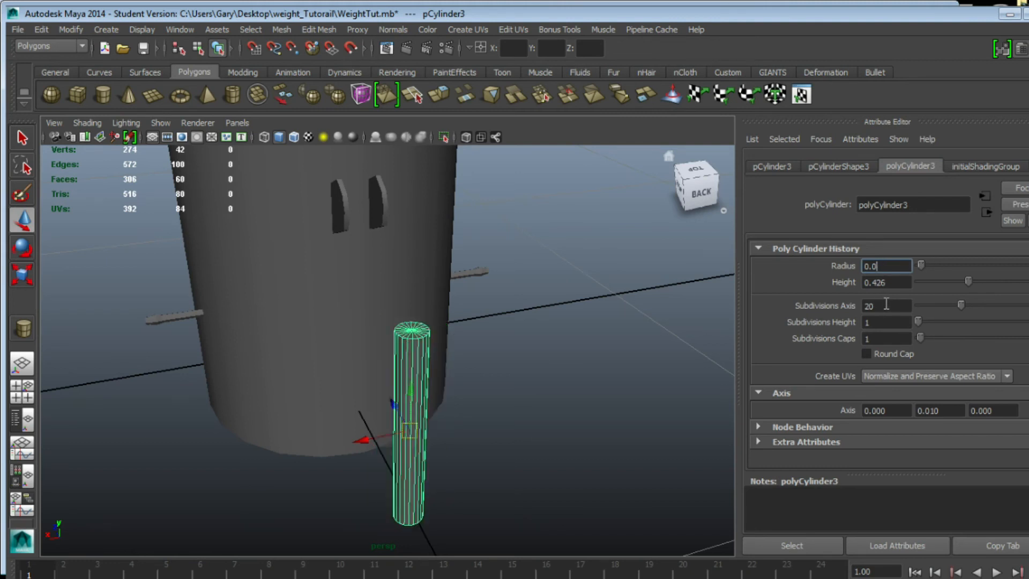
type("0.01")
key("Return")
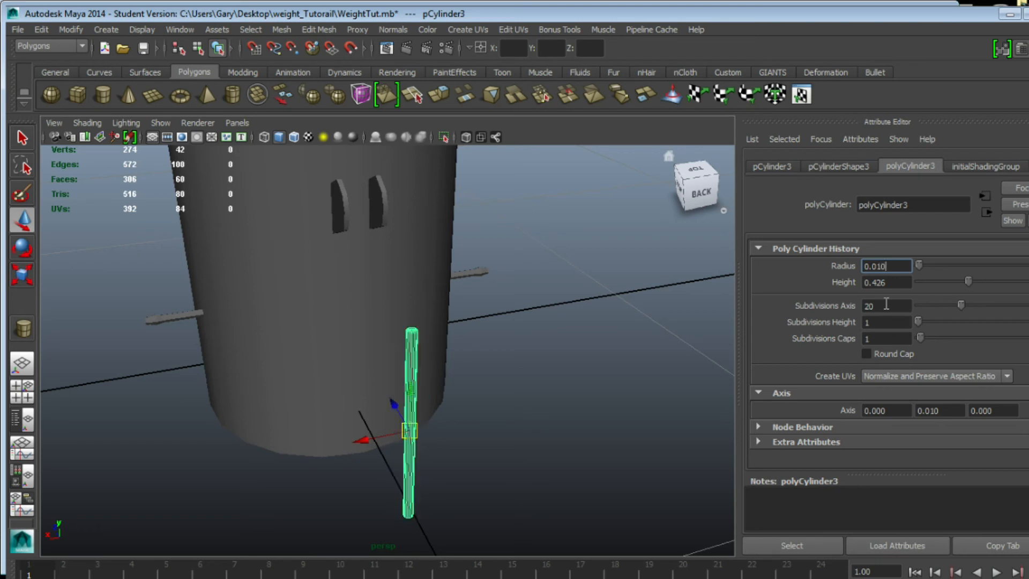
double_click(884, 307)
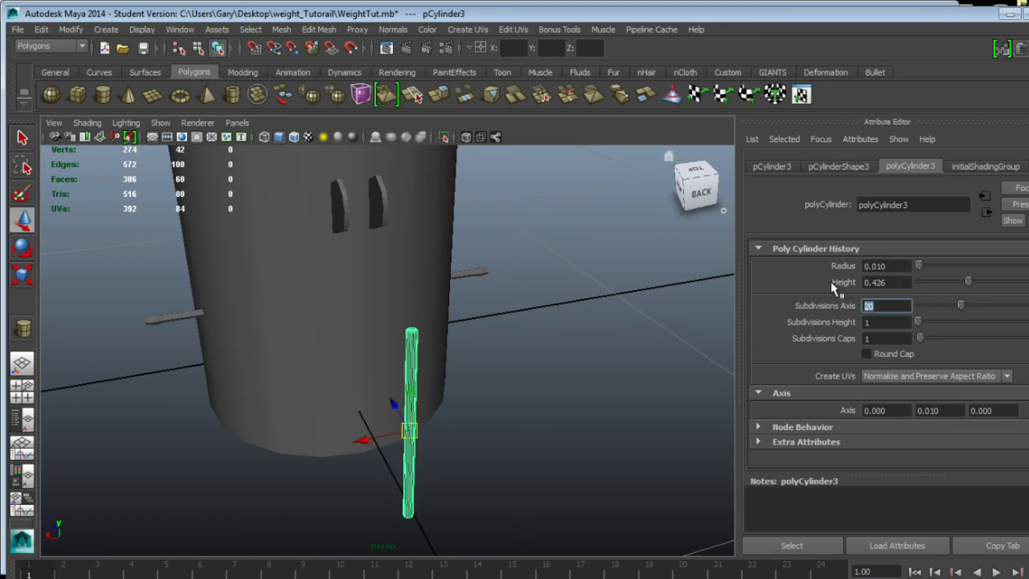
type("8")
key("Return")
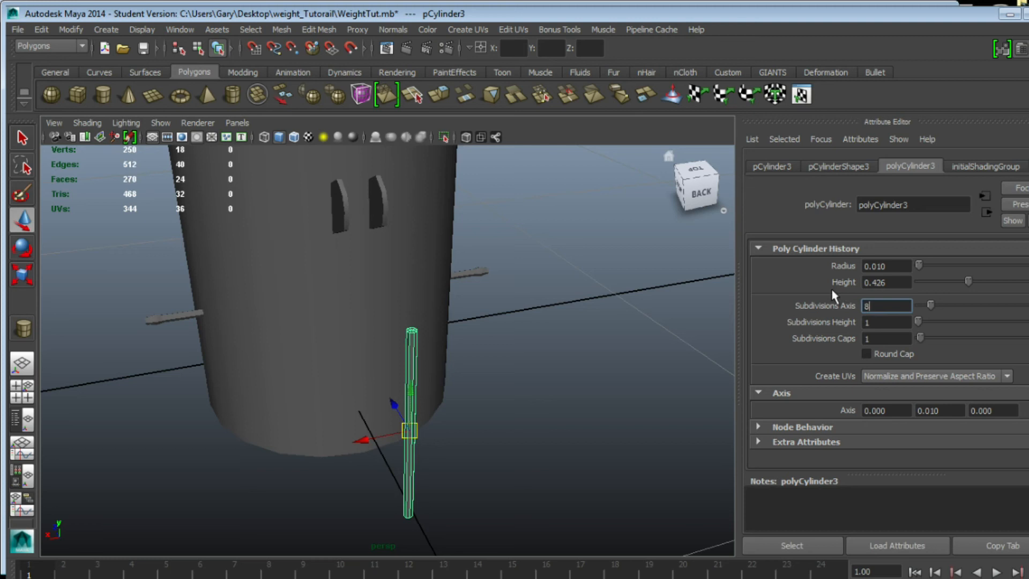
Step: Set the thin cylinder's height to 0.1 and lay it sideways with a Z rotation of 90
double_click(897, 283)
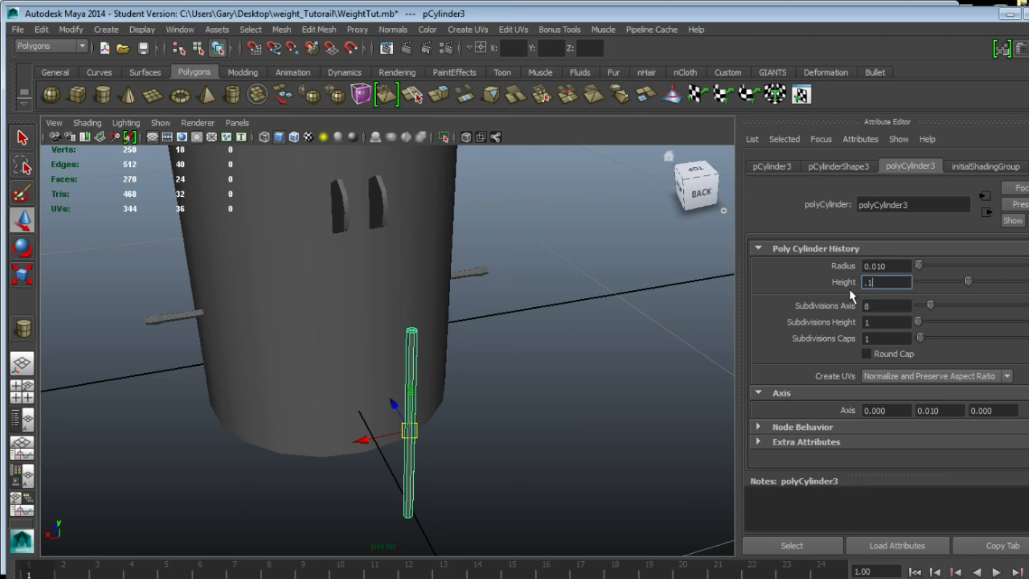
key("Return")
right_click_drag(409, 384, 446, 416, "alt")
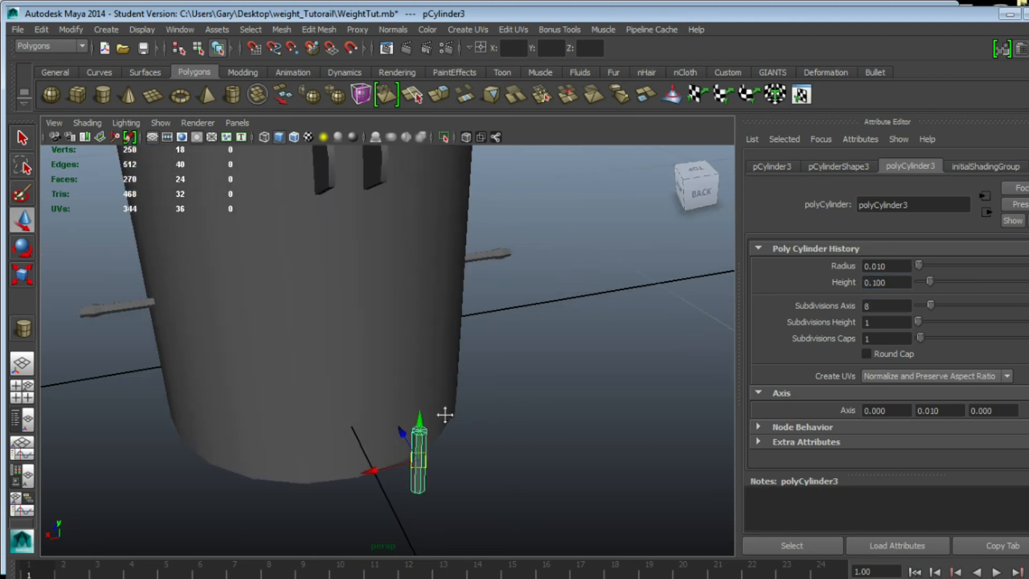
middle_click_drag(445, 416, 440, 392, "alt")
key("e")
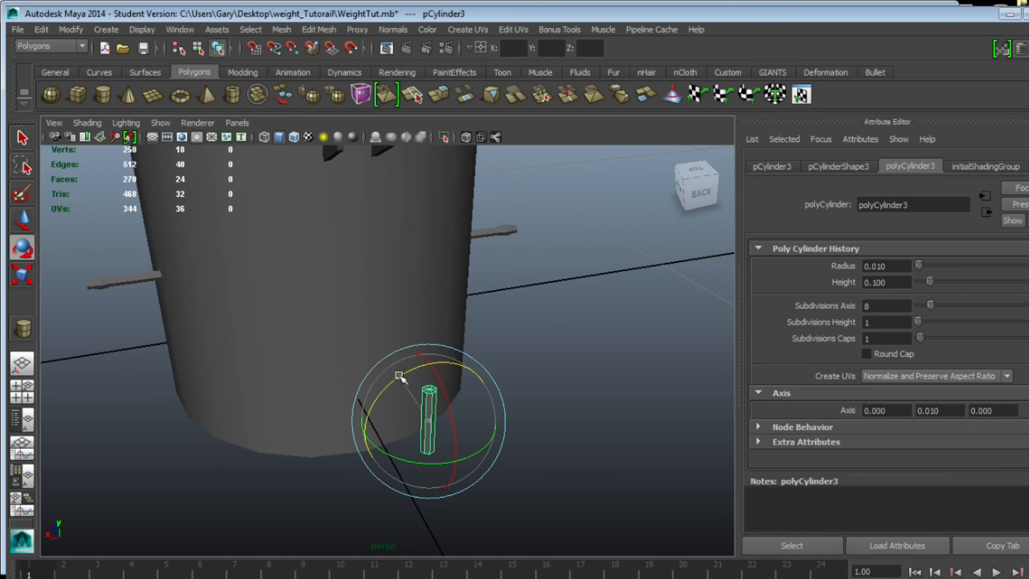
left_click_drag(399, 376, 471, 375)
left_click(786, 166)
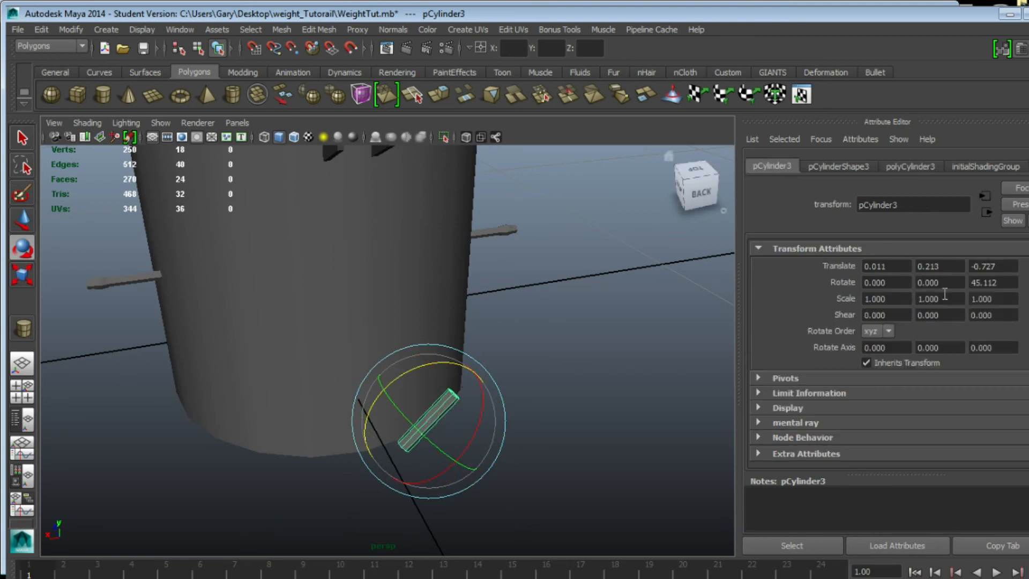
left_click(1013, 285)
type("90")
key("Return")
left_click(570, 442)
left_click(431, 415)
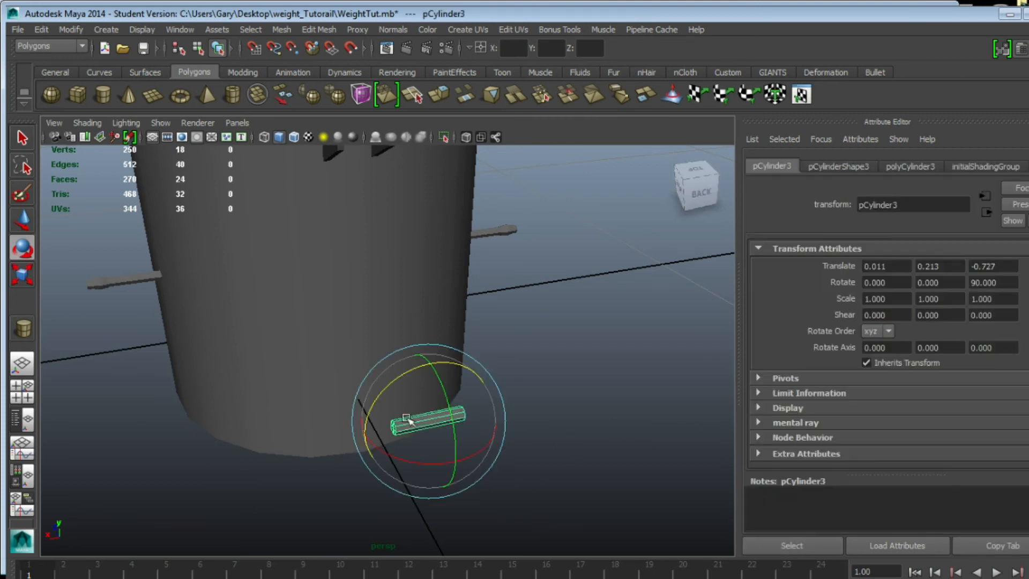
Step: In the side view, move the thin cylinder up into the plates' outer end, at about Y 0.549 and Z -0.409
key("space")
key("space")
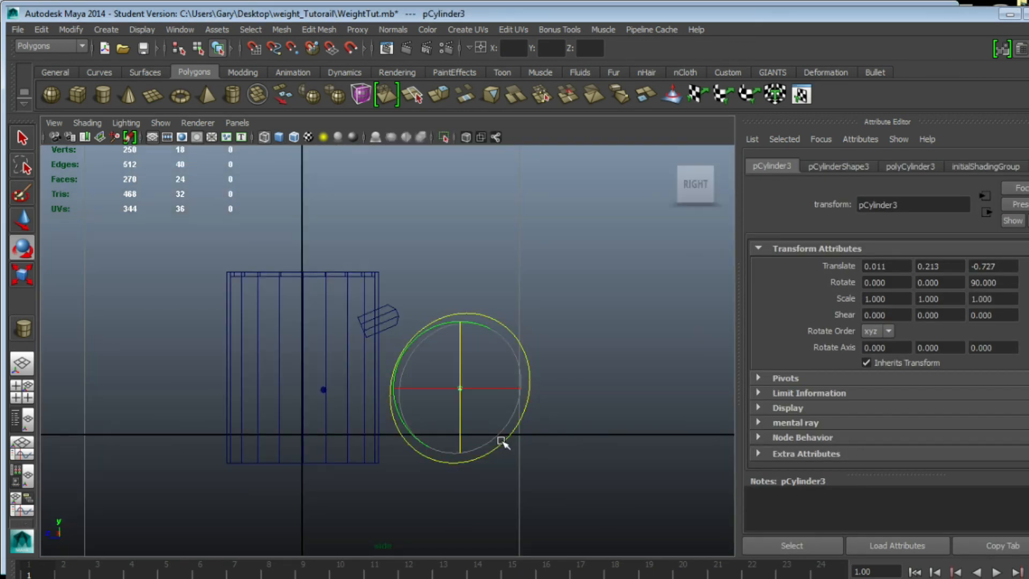
key("w")
left_click_drag(459, 345, 444, 272)
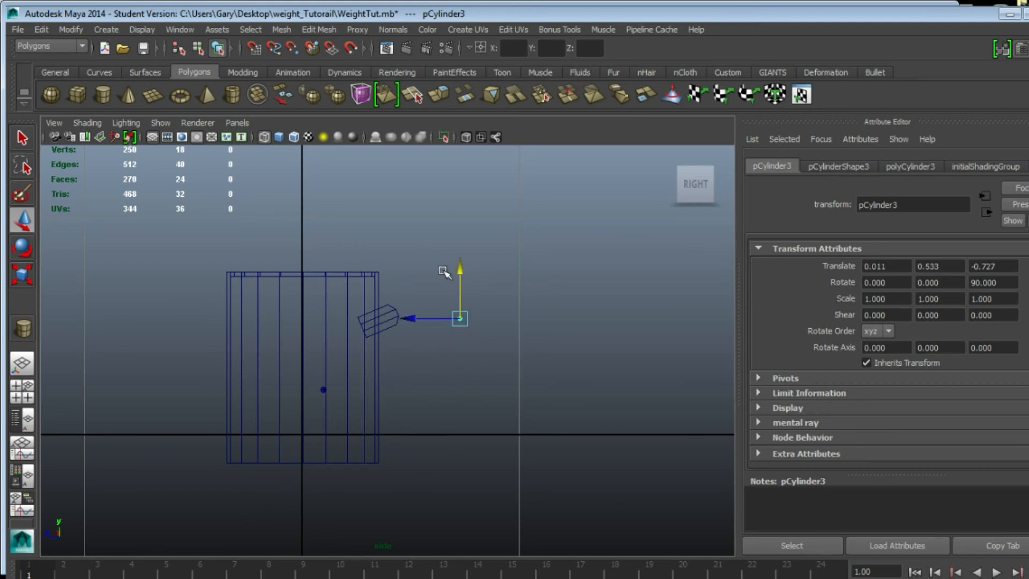
right_click_drag(444, 272, 490, 335, "alt")
middle_click_drag(490, 335, 486, 407, "alt")
left_click_drag(536, 306, 537, 292)
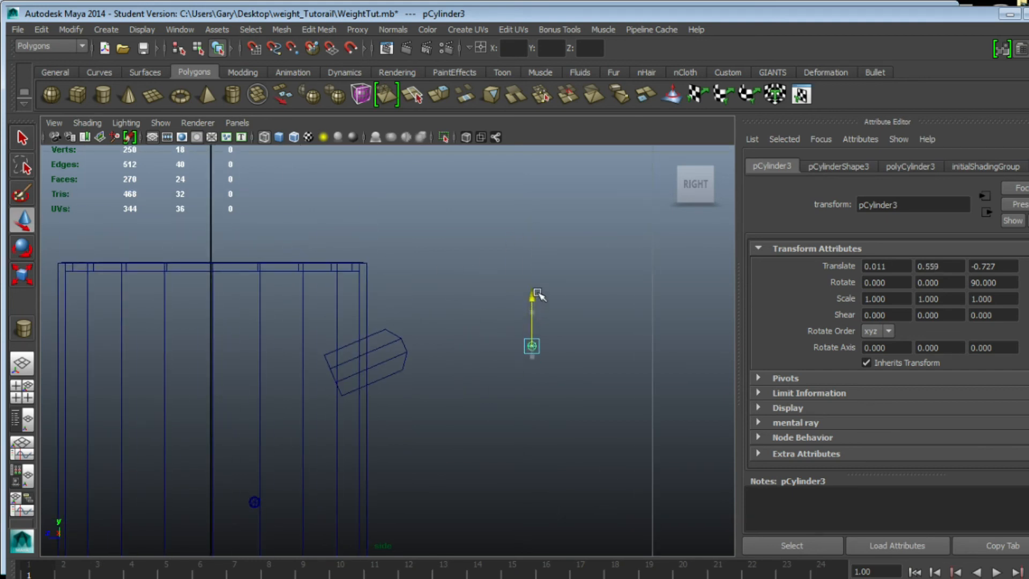
left_click_drag(485, 347, 348, 422)
right_click_drag(348, 422, 490, 380, "alt")
left_click_drag(392, 291, 392, 300)
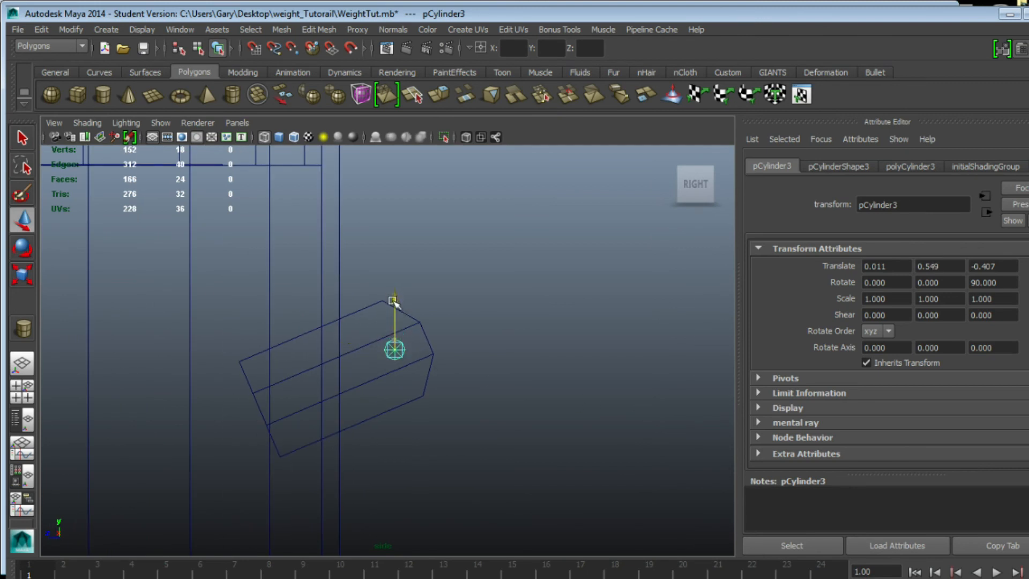
left_click_drag(346, 351, 349, 351)
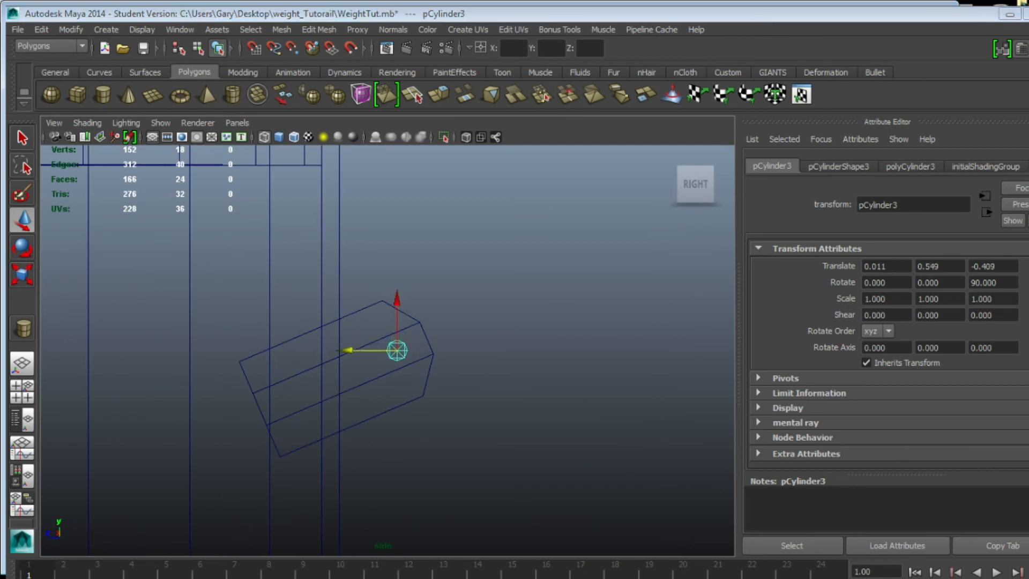
Step: Centre the thin cylinder between the two plates by snapping it along X to the grid at 0
key("space")
key("space")
right_click_drag(477, 280, 413, 280, "alt")
left_click_drag(413, 281, 416, 470, "alt")
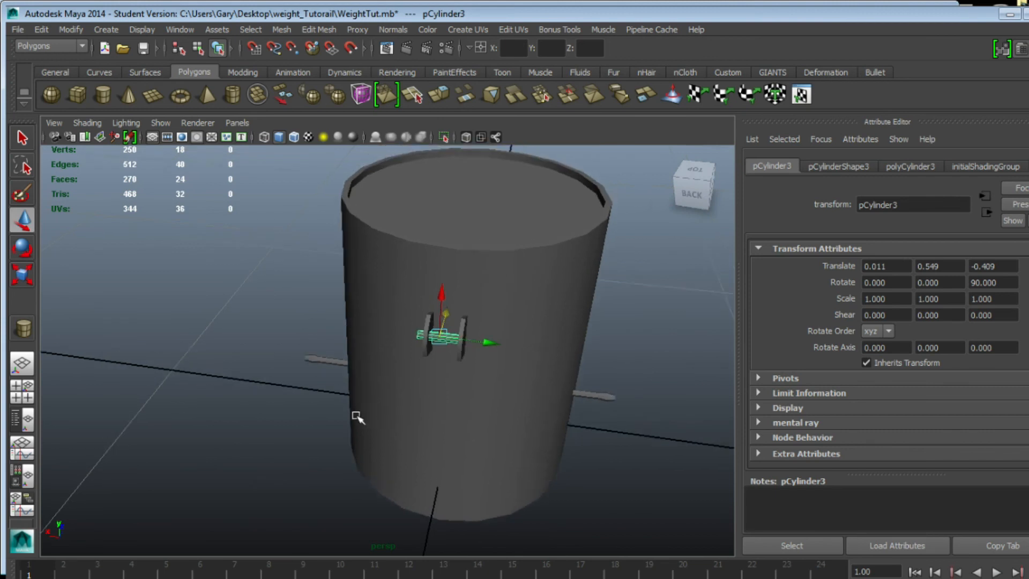
key("x")
left_click_drag(481, 276, 481, 278)
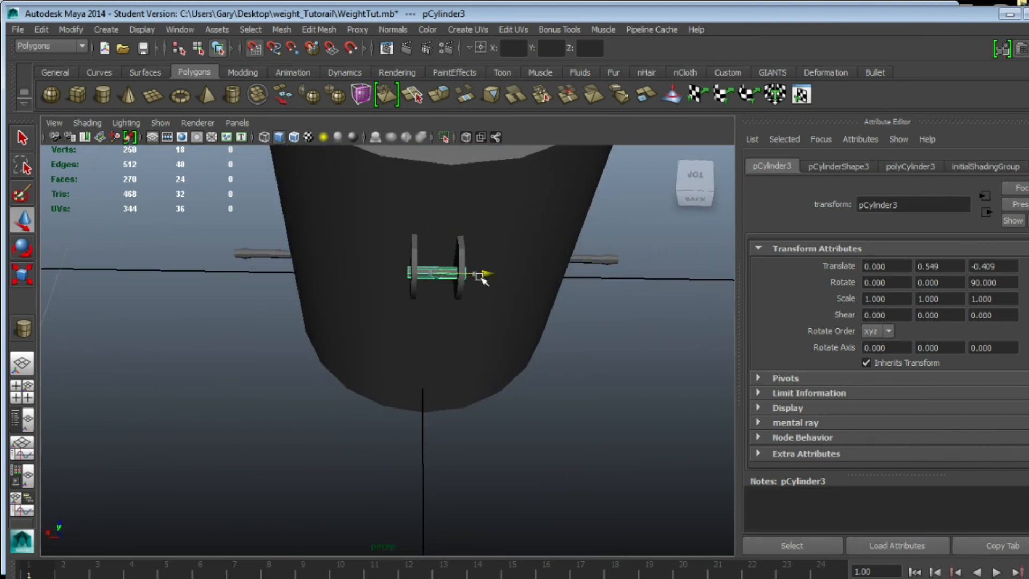
Step: Set the thin cylinder's height to 0.09
left_click_drag(379, 340, 488, 445, "alt")
right_click_drag(536, 447, 414, 433, "alt")
left_click_drag(414, 433, 549, 466, "alt")
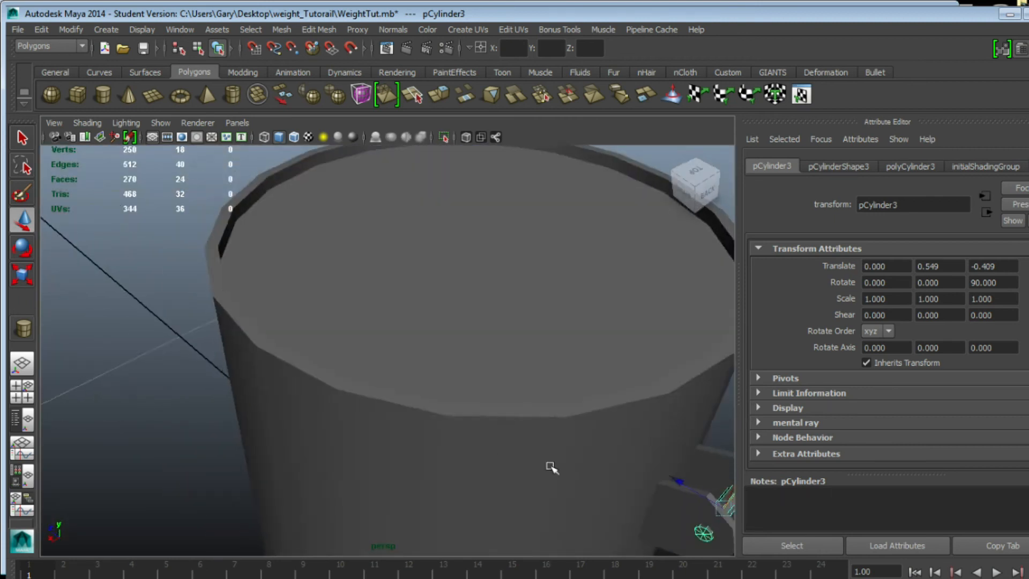
middle_click_drag(550, 466, 419, 403, "alt")
right_click_drag(419, 403, 436, 408, "alt")
middle_click_drag(435, 408, 365, 383, "alt")
right_click_drag(365, 384, 406, 392, "alt")
middle_click_drag(405, 392, 334, 370, "alt")
right_click_drag(333, 370, 360, 379, "alt")
left_click_drag(309, 363, 185, 325, "alt")
middle_click_drag(185, 325, 333, 363, "alt")
right_click_drag(333, 363, 335, 359, "alt")
left_click_drag(336, 358, 396, 361, "alt")
left_click(910, 167)
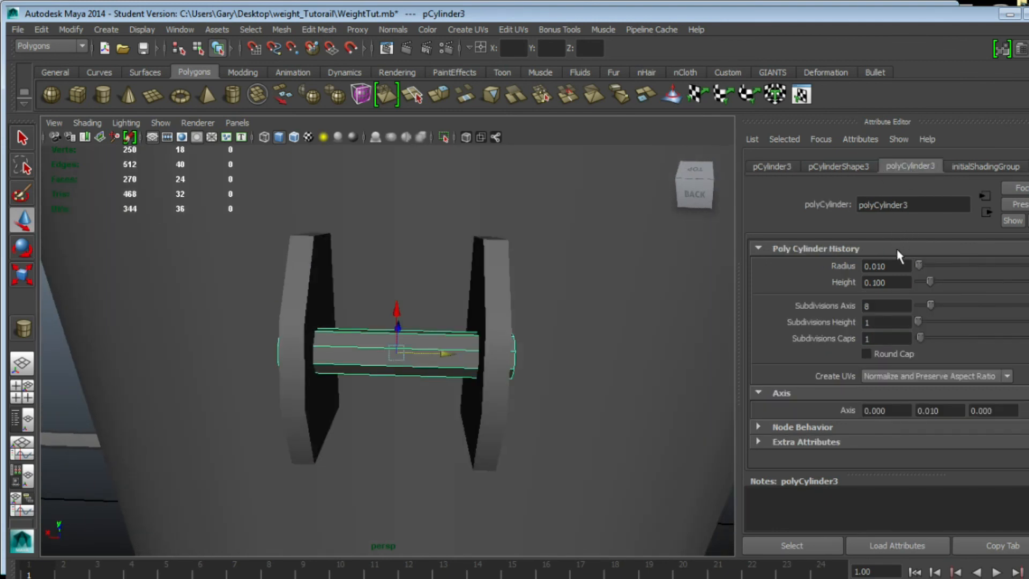
left_click_drag(876, 285, 894, 285)
key("Return")
Step: Set the thin cylinder's height to 0.08 so its ends stay within the two plates
left_click_drag(301, 264, 273, 260, "alt")
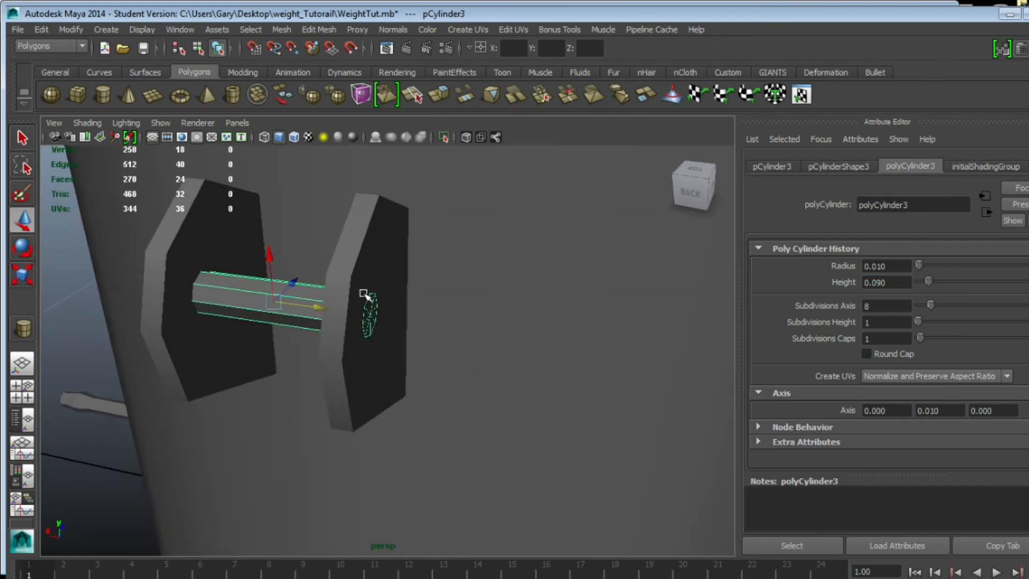
left_click_drag(880, 283, 918, 285)
type("80")
key("Return")
Step: Isolate the thin cylinder in the view and turn on face selection for it
left_click_drag(375, 306, 479, 339, "alt")
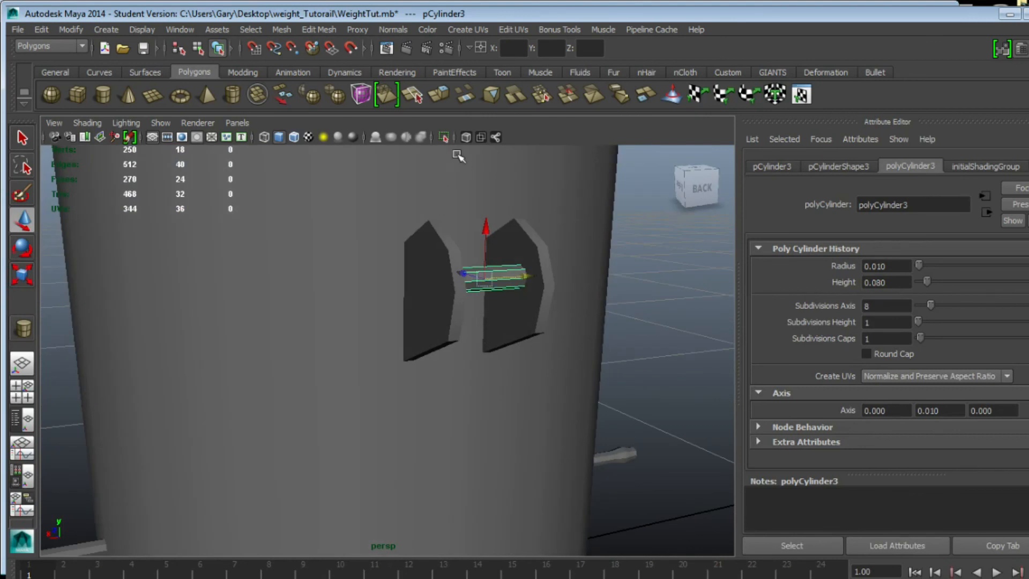
left_click(445, 140)
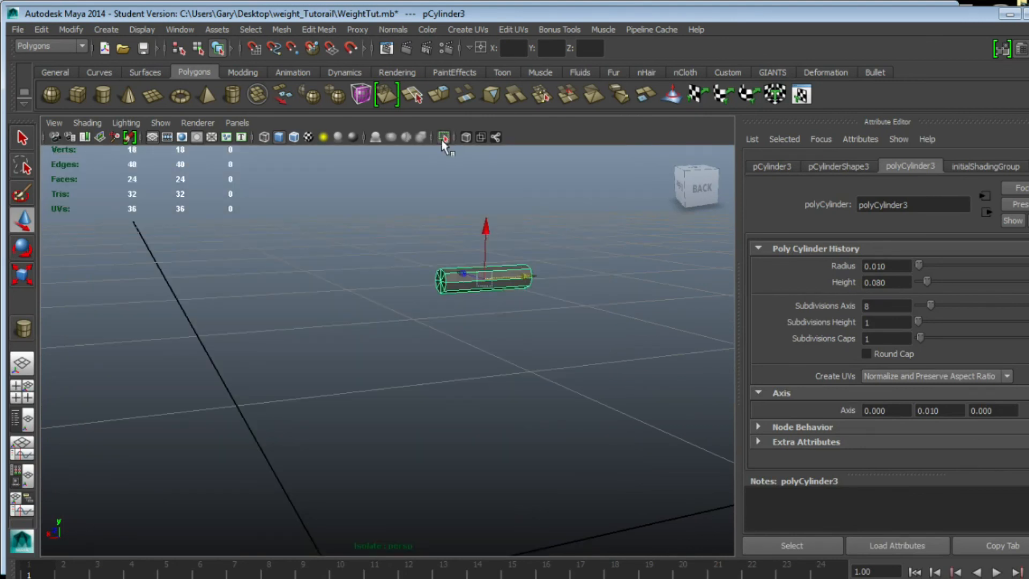
left_click_drag(400, 221, 460, 264, "alt")
right_click_drag(441, 271, 462, 291, "alt")
middle_click_drag(461, 292, 411, 344, "alt")
right_click_drag(399, 360, 400, 399)
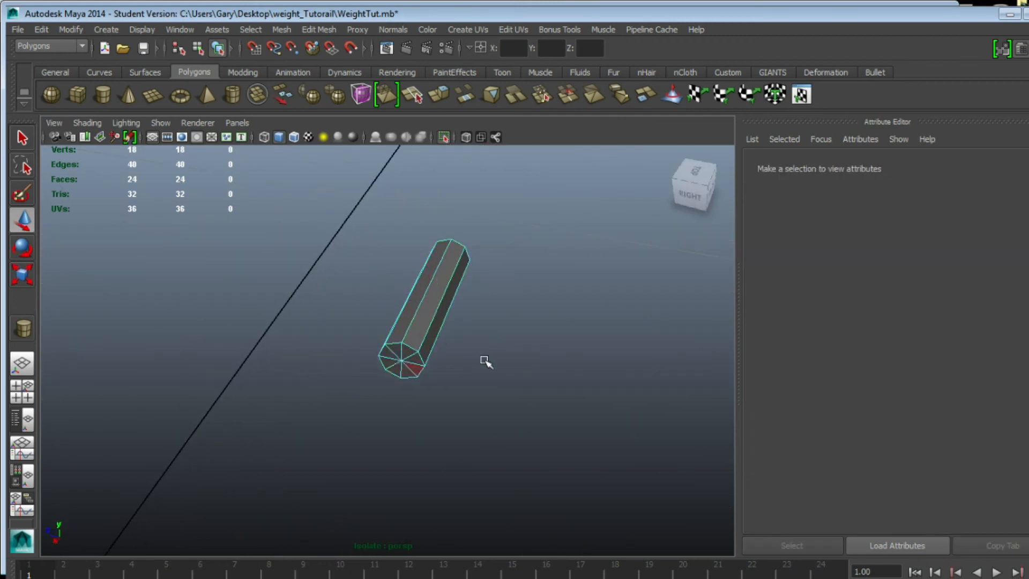
Step: Delete the cap faces at both ends of the thin cylinder, bring the whole model back into view and clear the selection
left_click_drag(486, 361, 347, 333, "alt")
left_click_drag(284, 237, 646, 457)
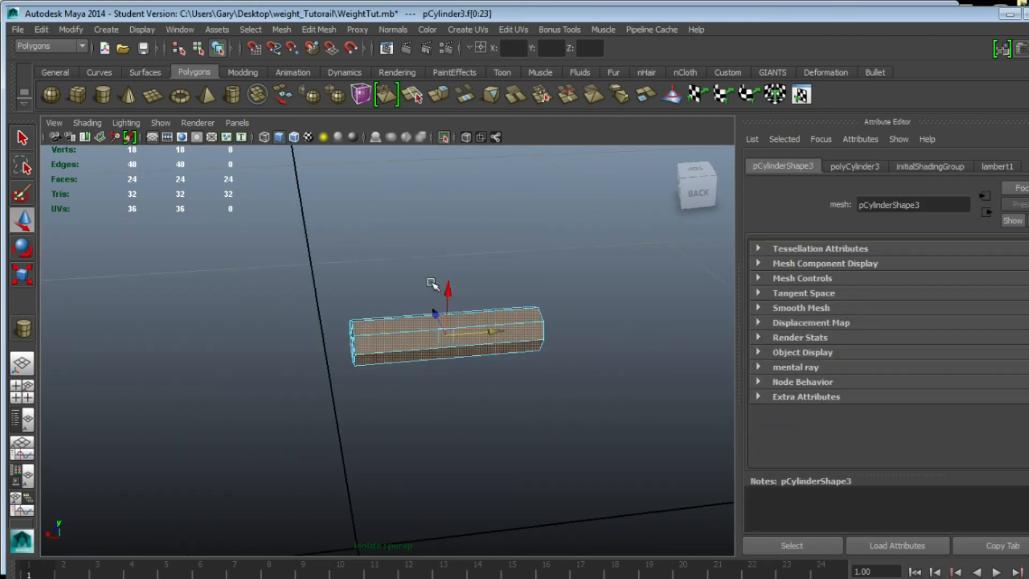
left_click_drag(435, 368, 430, 501, "ctrl")
left_click_drag(430, 416, 408, 338, "alt")
key("Delete")
left_click(441, 134)
left_click_drag(458, 242, 361, 322, "alt")
right_click_drag(381, 311, 113, 345, "alt")
left_click(113, 345)
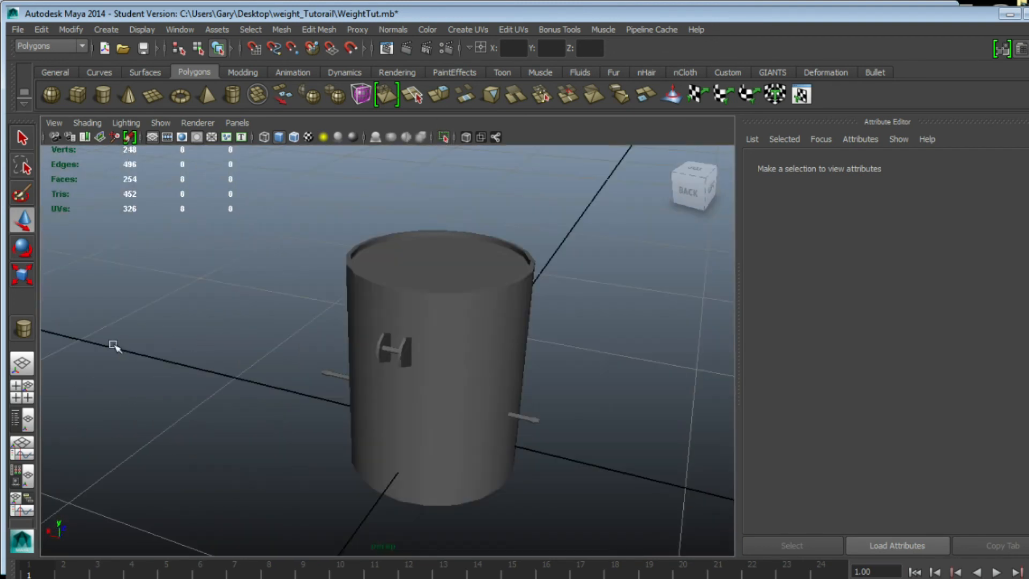
Step: Examine the two plates, the pin between them and the rod's knobbed ends from several sides
left_click_drag(187, 445, 139, 379, "alt")
right_click_drag(138, 378, 284, 349, "alt")
middle_click_drag(284, 348, 347, 384, "alt")
right_click_drag(346, 384, 284, 381, "alt")
middle_click_drag(285, 381, 294, 404, "alt")
right_click_drag(294, 403, 354, 420, "alt")
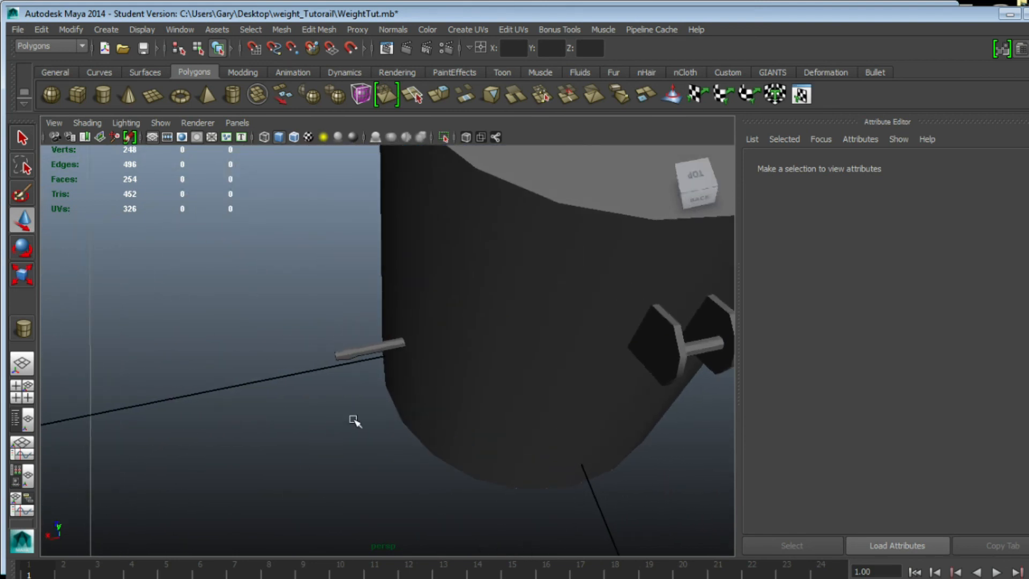
middle_click_drag(582, 384, 399, 376, "alt")
left_click_drag(400, 377, 365, 410, "alt")
right_click_drag(405, 400, 450, 438, "alt")
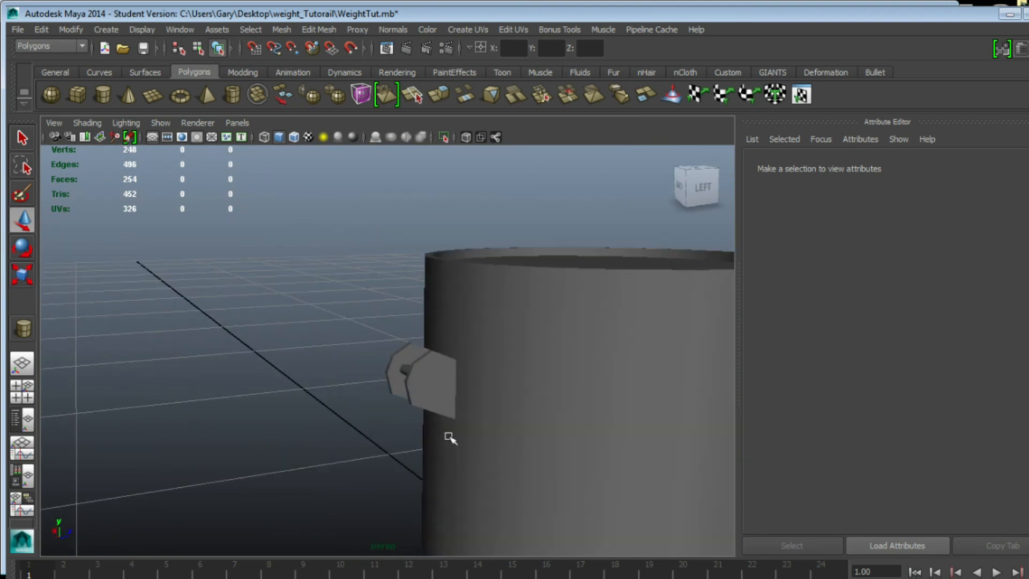
left_click_drag(413, 441, 292, 448, "alt")
right_click_drag(291, 448, 363, 364, "alt")
middle_click_drag(376, 279, 398, 319, "alt")
Step: Select the outer and inner edge loops around the recessed top of the large cylinder
left_click(398, 319)
right_click_drag(287, 337, 368, 345, "alt")
middle_click_drag(333, 258, 393, 351, "alt")
right_click_drag(394, 353, 395, 310, "alt")
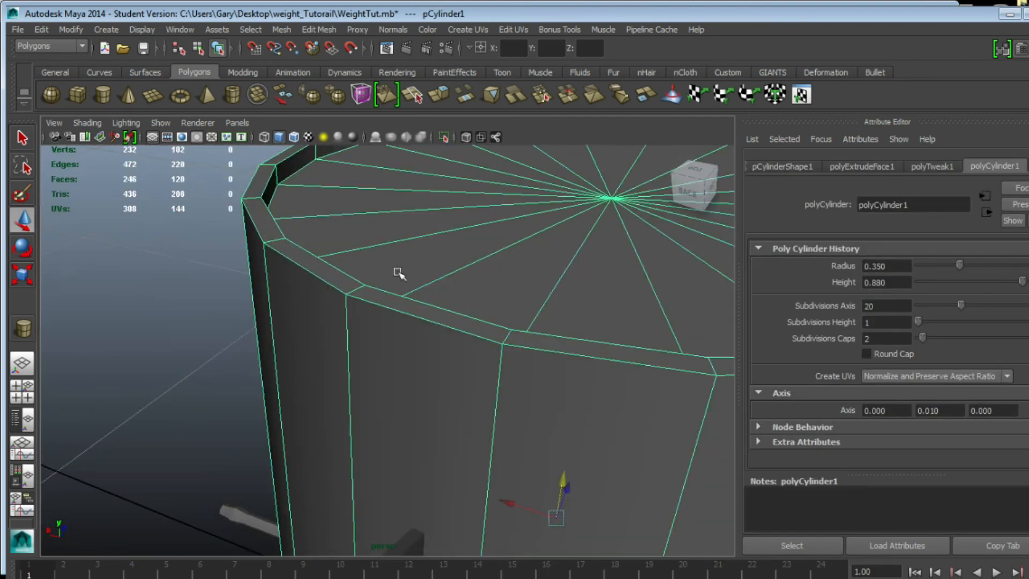
key("F10")
double_click(397, 308)
double_click(397, 308)
left_click_drag(395, 308, 280, 292, "alt")
double_click(330, 327, "shift")
Step: Add the large cylinder's bottom outer edge loop to the selection and bevel all selected edges
right_click_drag(431, 362, 427, 316, "alt")
mouse_move(429, 343)
left_mouse_down("alt")
mouse_move(460, 354)
mouse_move(436, 353)
mouse_move(432, 338)
left_mouse_up("alt")
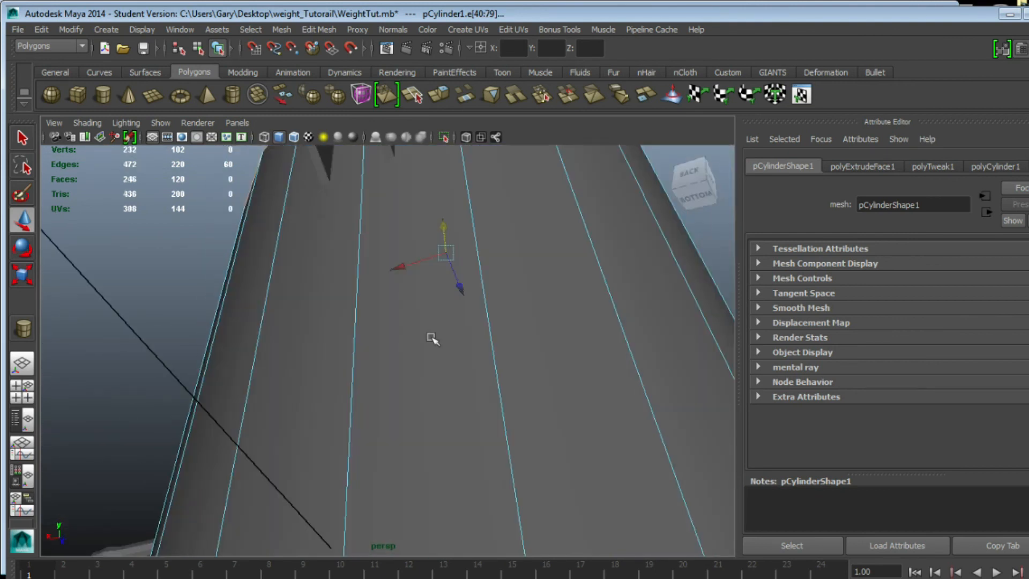
middle_click_drag(432, 338, 390, 290, "alt")
left_click_drag(383, 409, 385, 386, "alt")
double_click(389, 292, "shift")
right_click_drag(421, 315, 417, 281, "alt")
left_click_drag(410, 301, 374, 326, "alt")
middle_click_drag(374, 326, 334, 300, "alt")
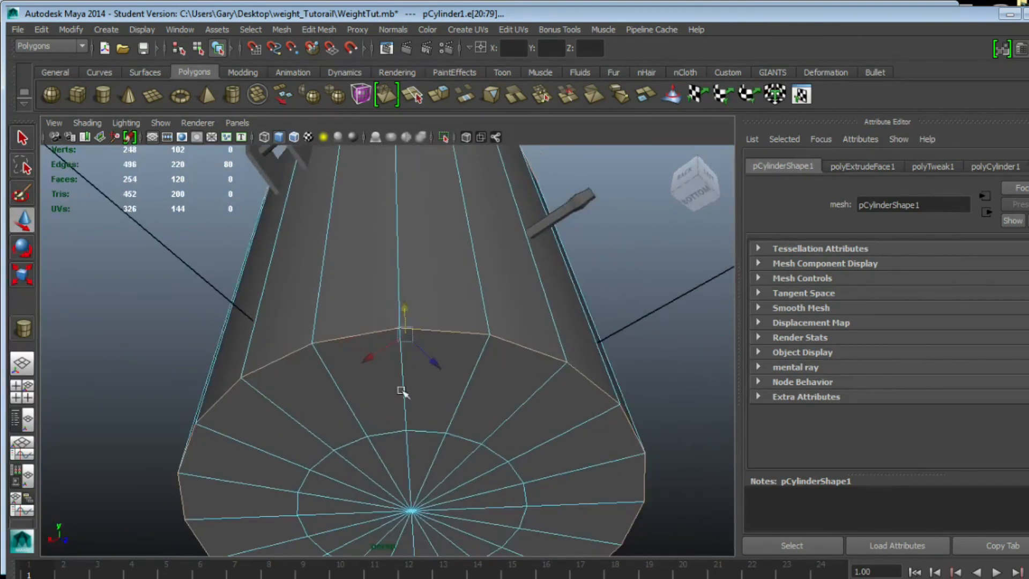
left_click_drag(425, 349, 470, 402, "alt")
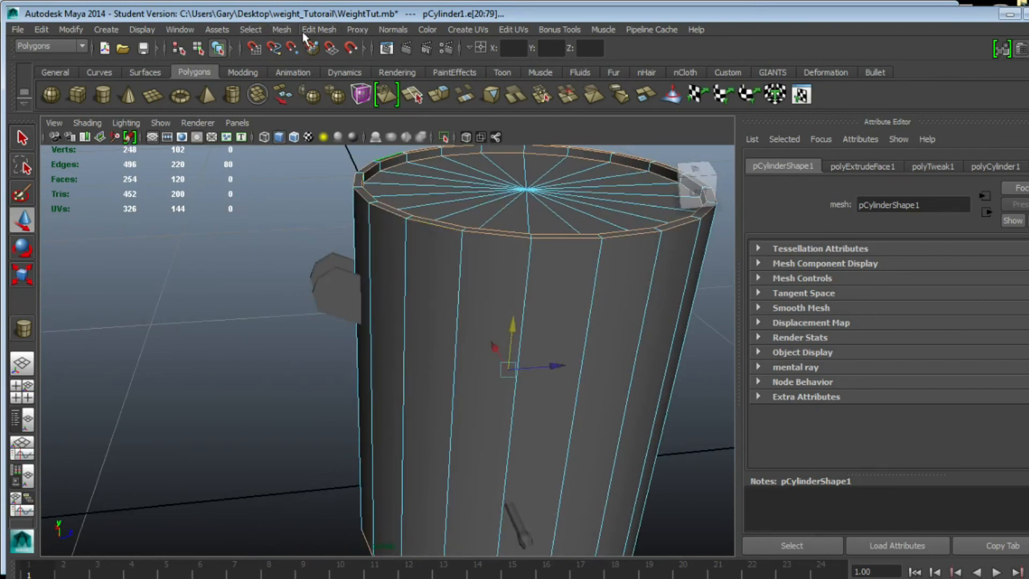
left_click(282, 29)
mouse_move(307, 30)
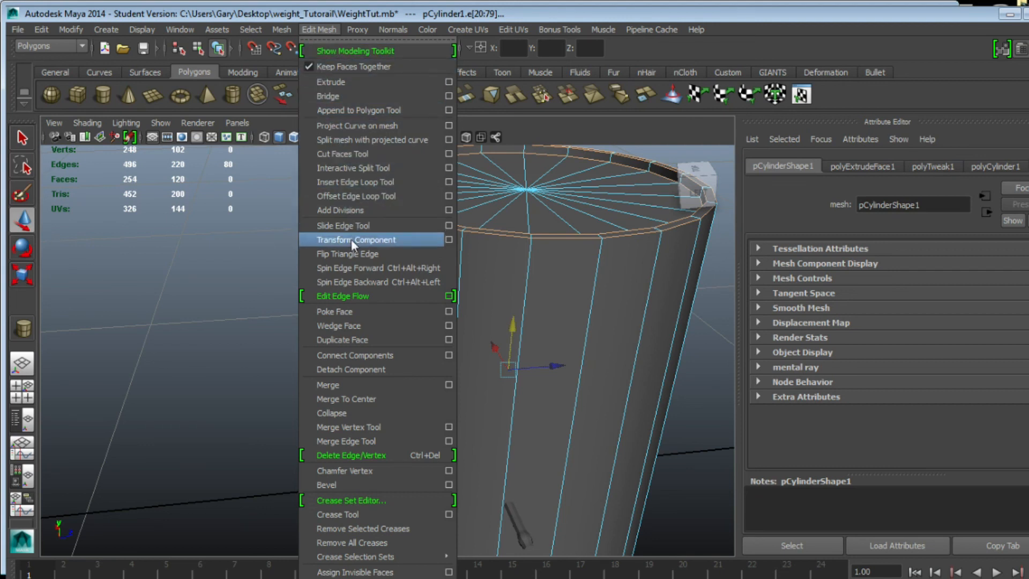
left_click(333, 486)
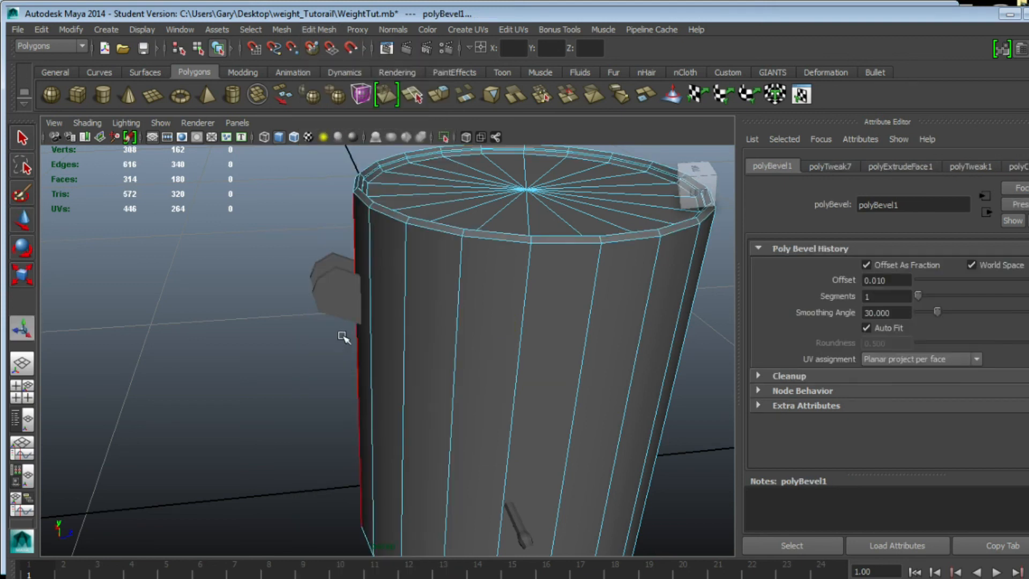
Step: Set the large cylinder's bevel offset to 0.003 and deselect the cylinder
left_click_drag(344, 336, 304, 372, "alt")
right_click_drag(304, 371, 424, 310, "alt")
left_click(433, 309)
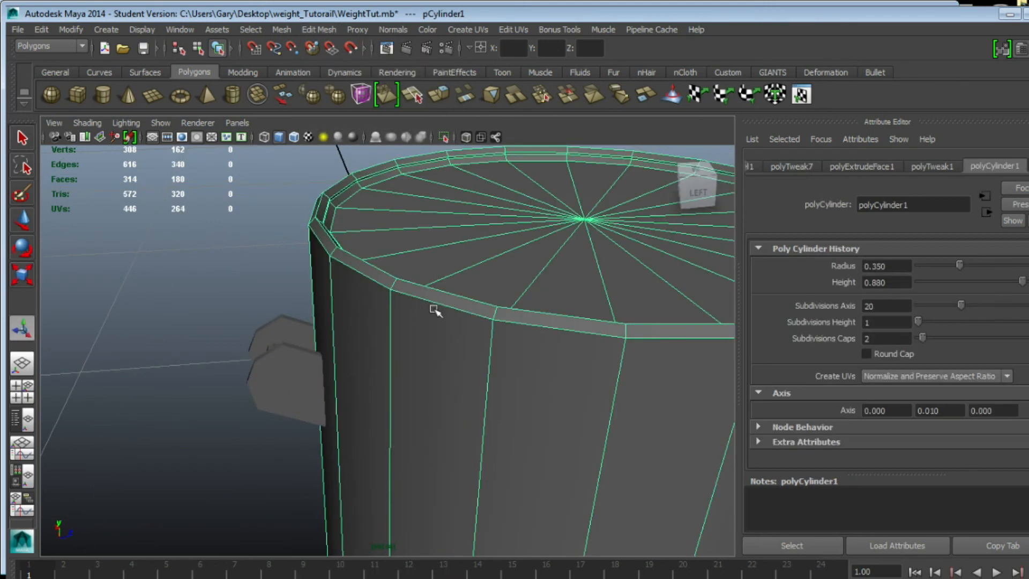
left_click(752, 166)
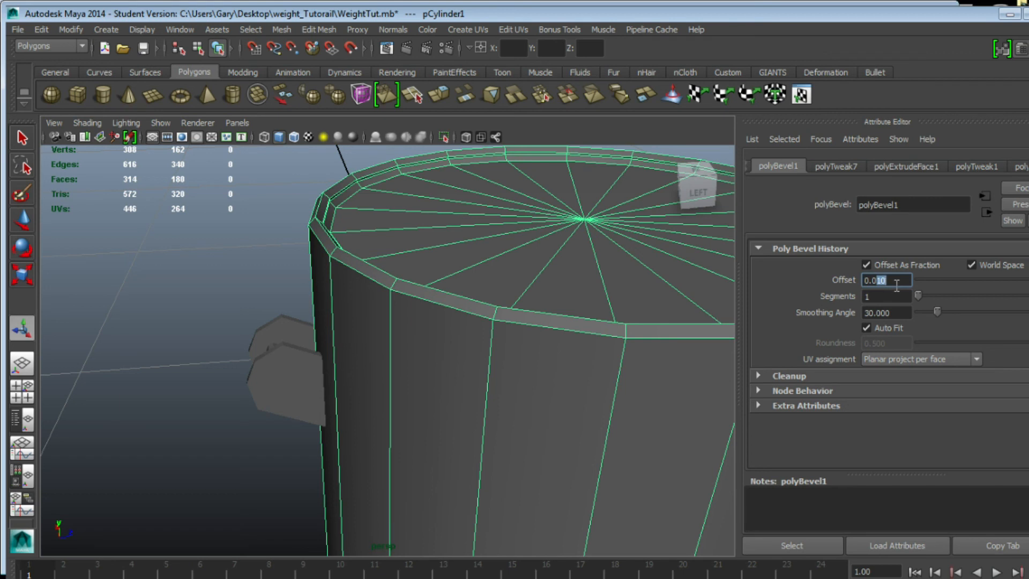
key("Return")
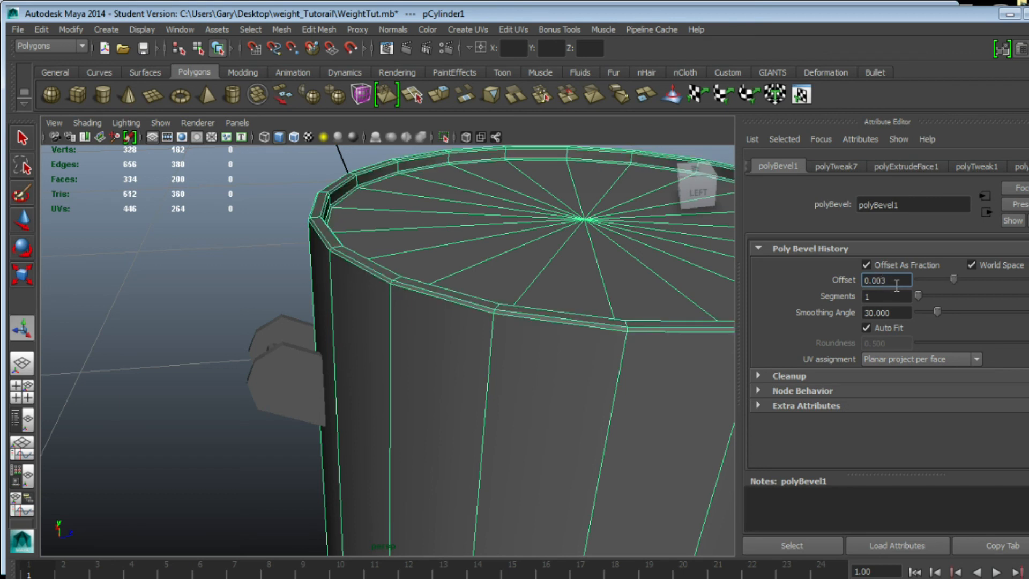
left_click_drag(448, 333, 406, 323, "alt")
left_click(99, 304)
Step: Select the original arched plate on the cylinder's wall and isolate it in the view
left_click_drag(504, 330, 354, 363, "alt")
left_click(264, 279)
left_click(348, 303)
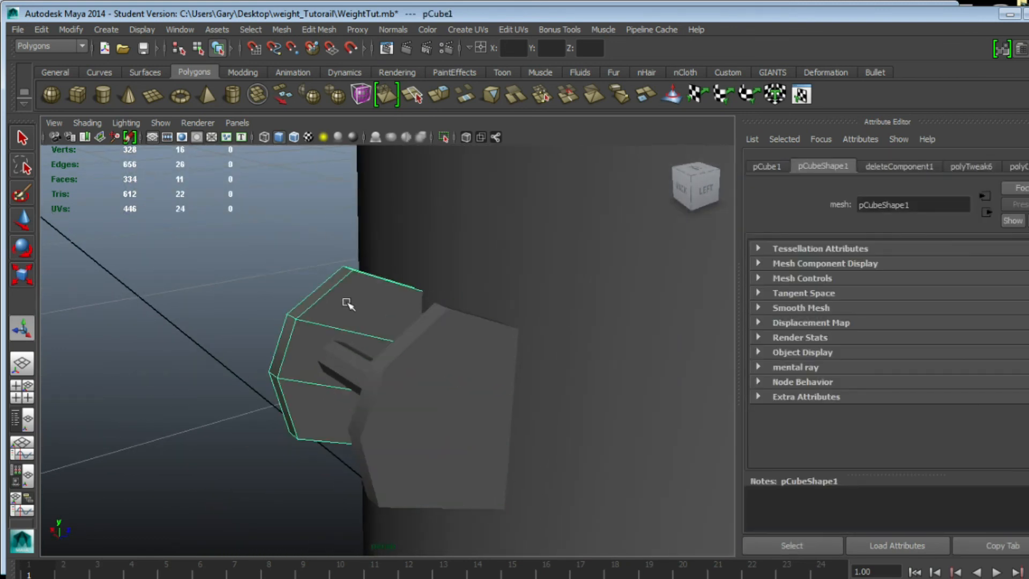
left_click_drag(338, 304, 503, 324, "alt")
left_click(444, 138)
Step: Select the outer perimeter edges on both faces of the isolated arched plate, along with its end corner edges
left_click_drag(514, 289, 464, 321, "alt")
key("F10")
left_click(478, 285)
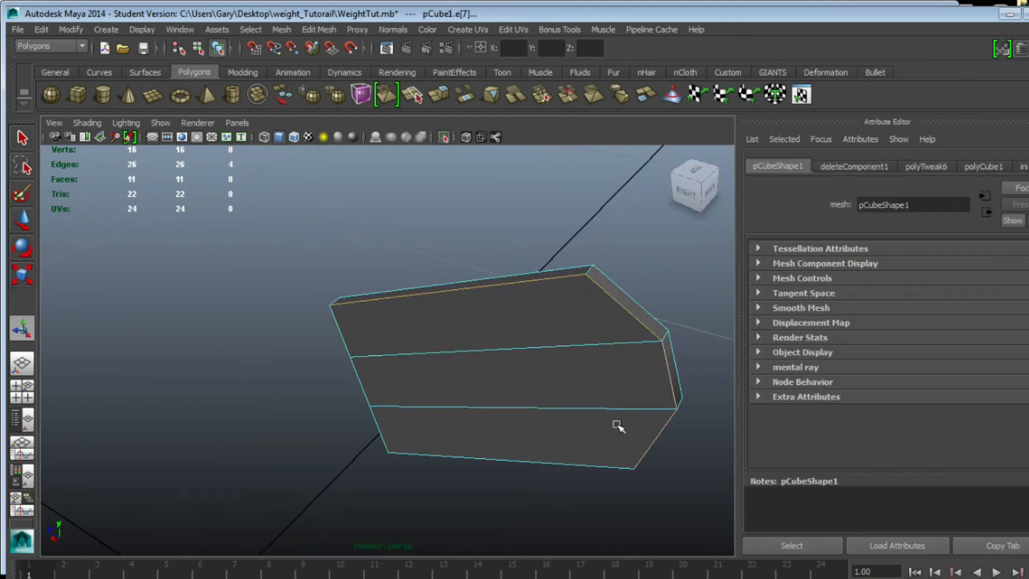
left_click(583, 471, "shift")
left_click_drag(583, 471, 470, 385, "alt")
left_click(470, 385, "shift")
left_click(320, 424, "shift")
left_click_drag(320, 423, 290, 337, "alt")
left_click_drag(383, 391, 369, 320, "alt")
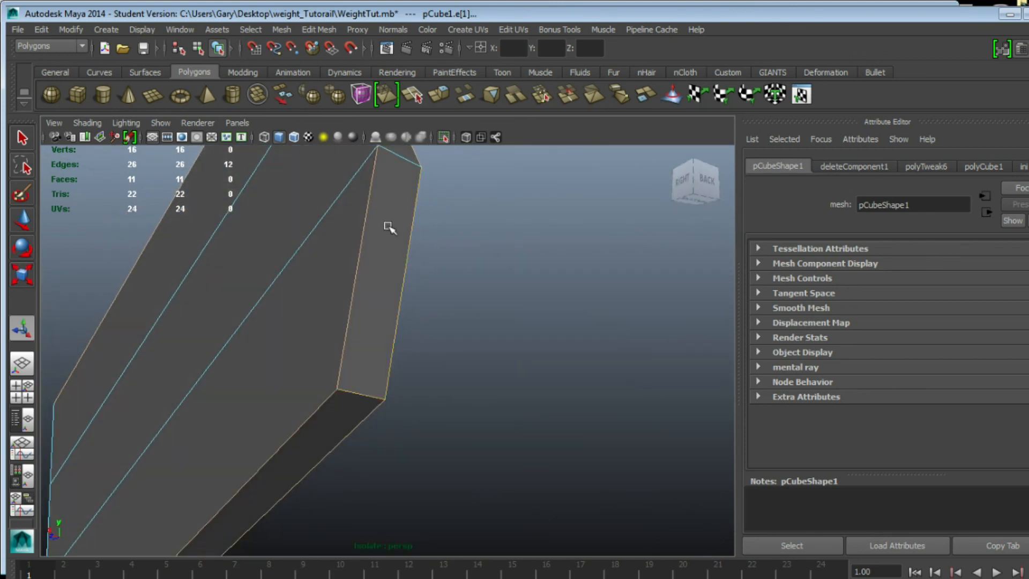
Step: Bevel the selected edges of the arched plate and return to object selection
left_click(311, 31)
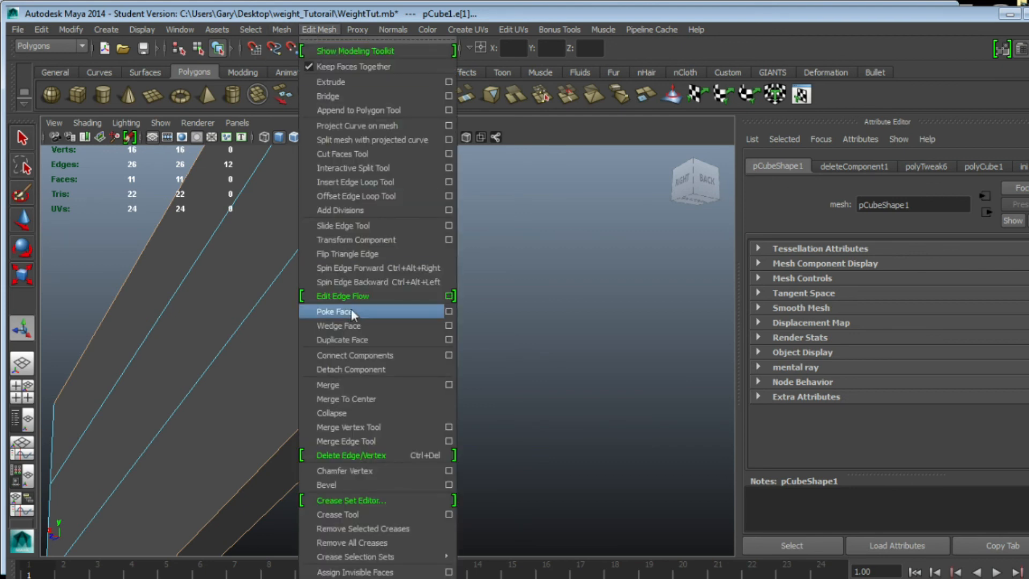
left_click(339, 480)
right_click_drag(303, 331, 345, 309)
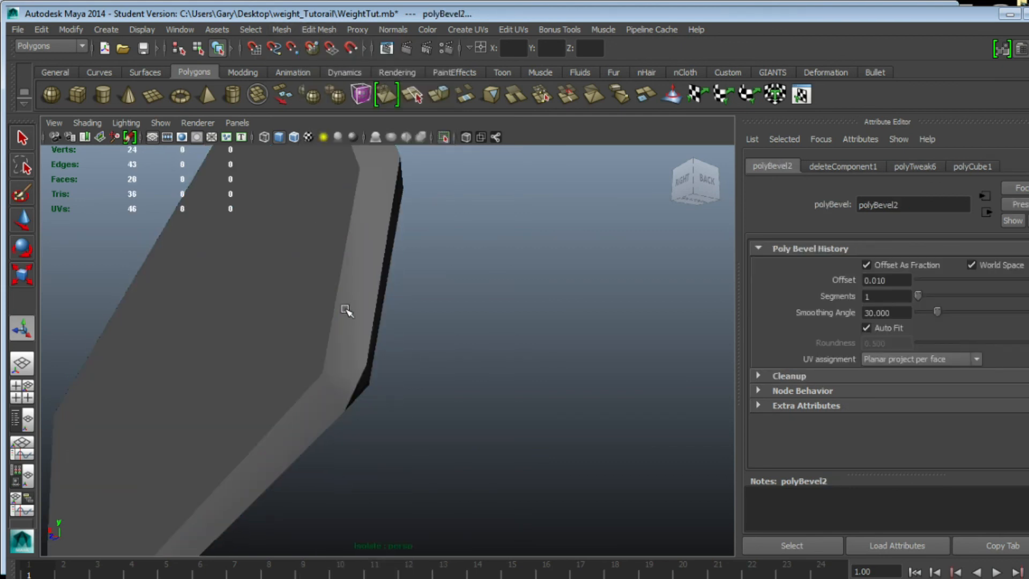
Step: Set the arched plate's bevel offset to 0.004
left_click(301, 337)
left_click(902, 165)
left_click_drag(876, 280, 895, 280)
type("0")
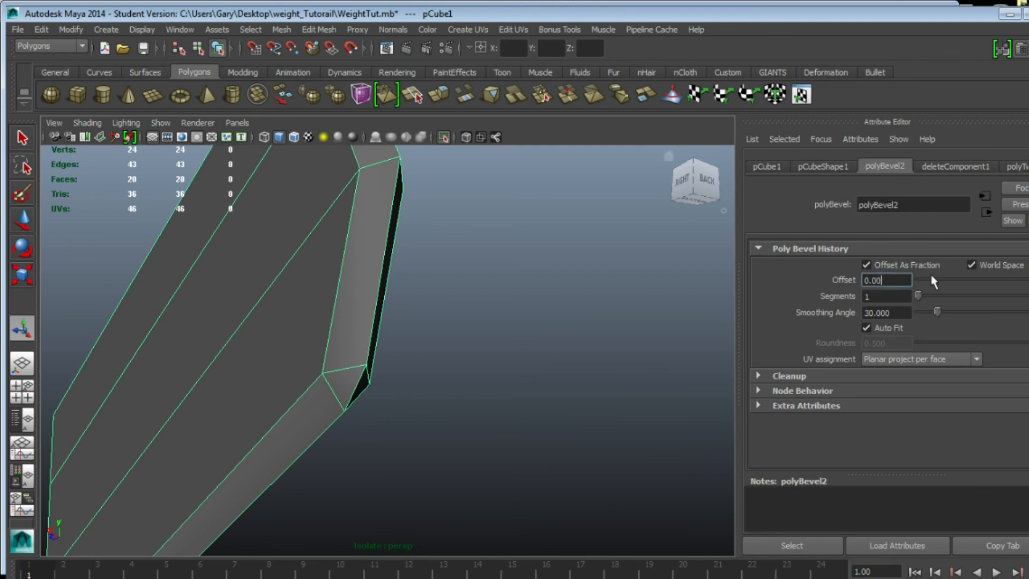
type("3")
key("Return")
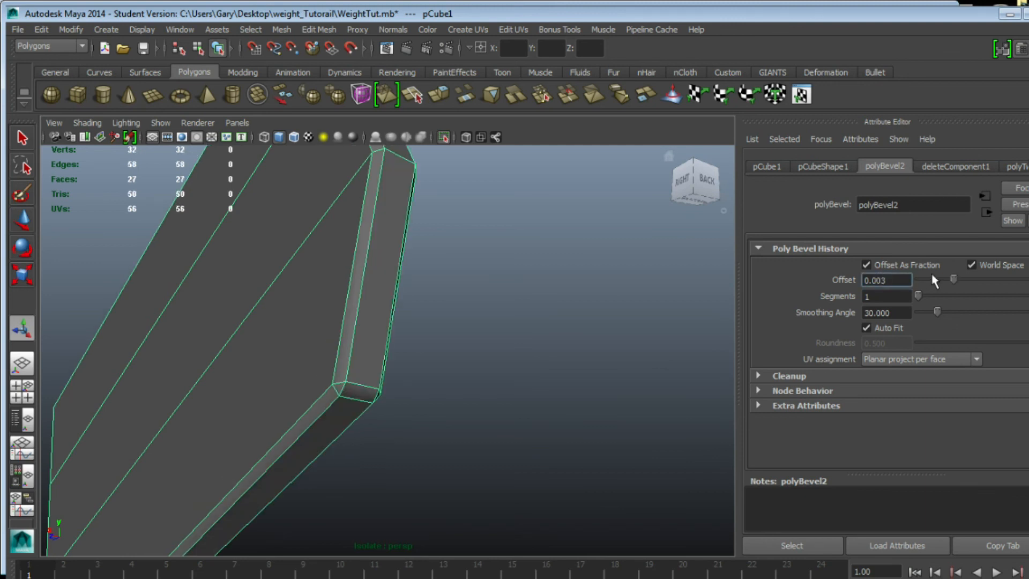
key("Return")
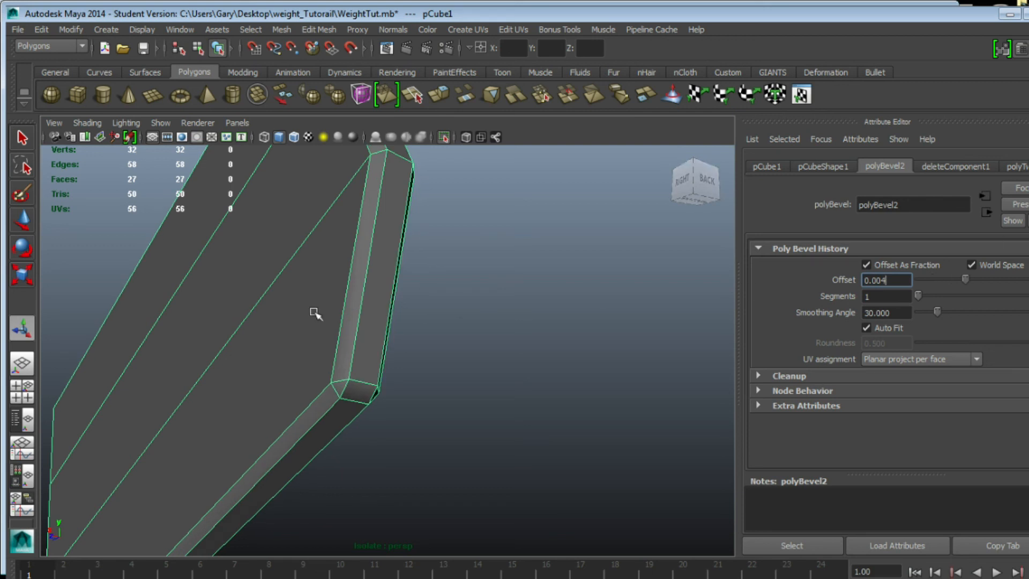
Step: Turn off the isolated view and delete the unbevelled arched plate at the other end of the pin
left_click(446, 137)
left_click_drag(403, 224, 317, 321, "alt")
scroll(328, 329, "down", 5)
scroll(317, 321, "up", 4)
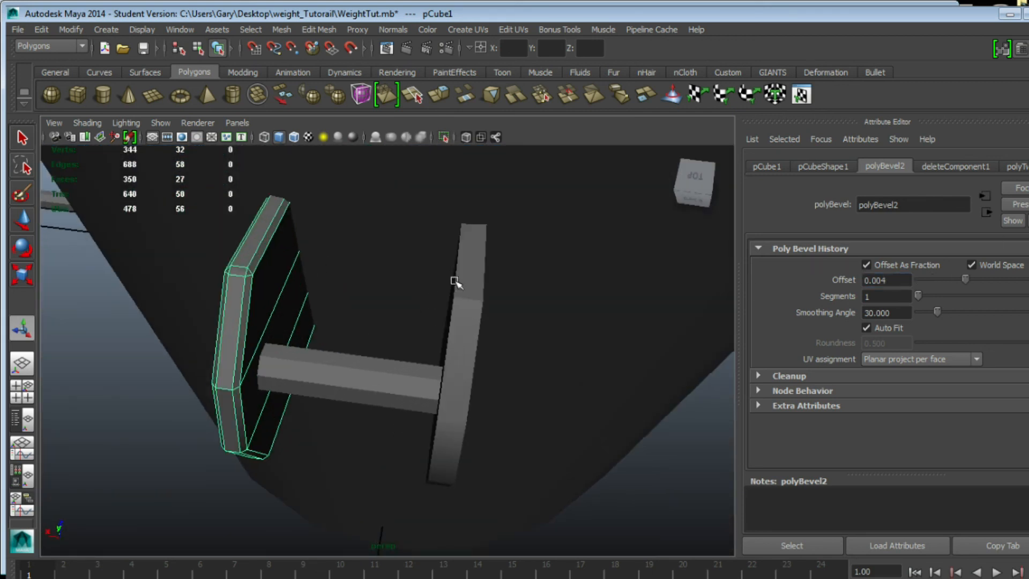
left_click(466, 278)
left_click(471, 299)
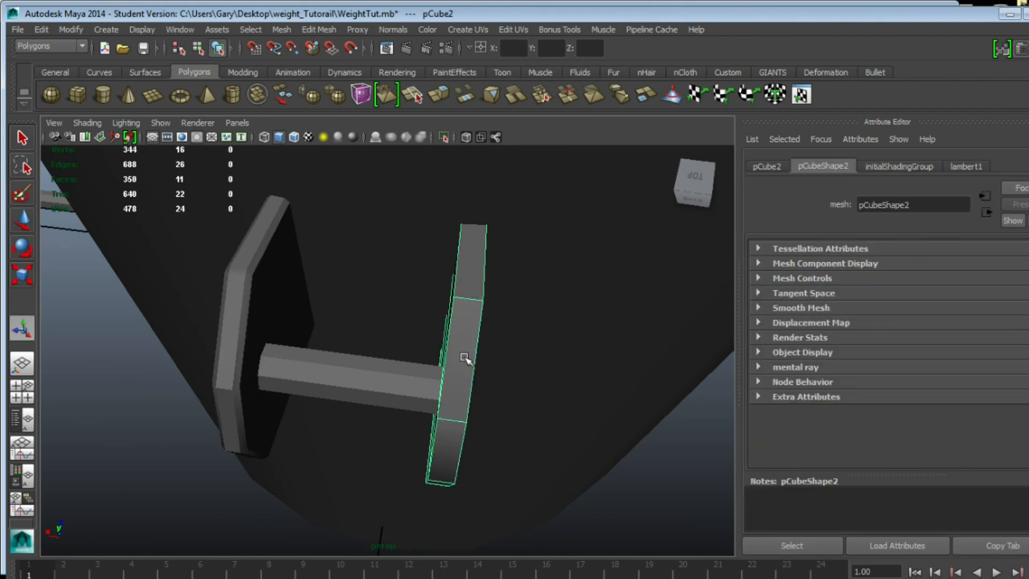
key("Delete")
Step: Duplicate the bevelled arched plate, set the copy's X translation to -0.040 and deselect it
left_click(234, 294)
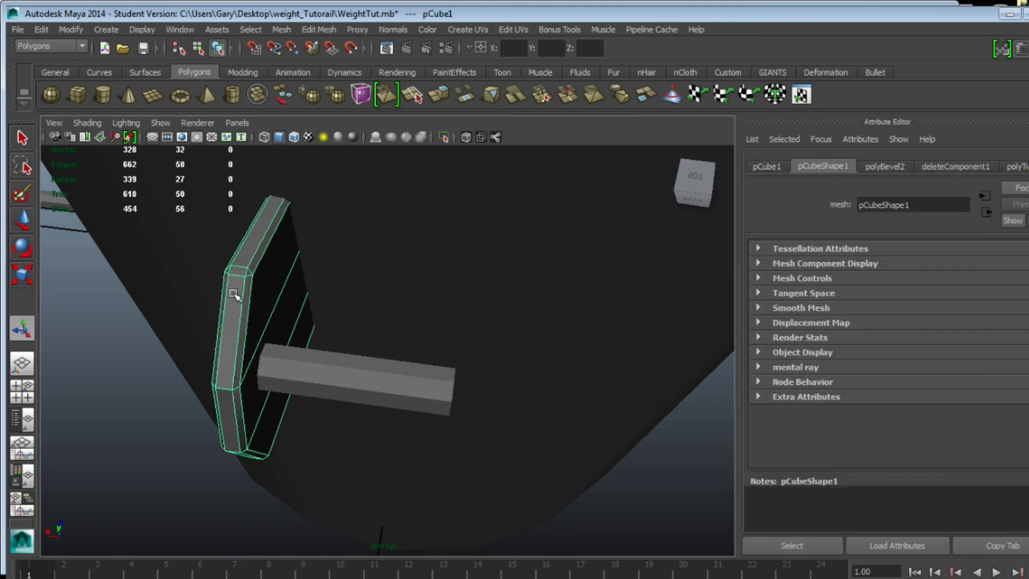
key("ctrl+d")
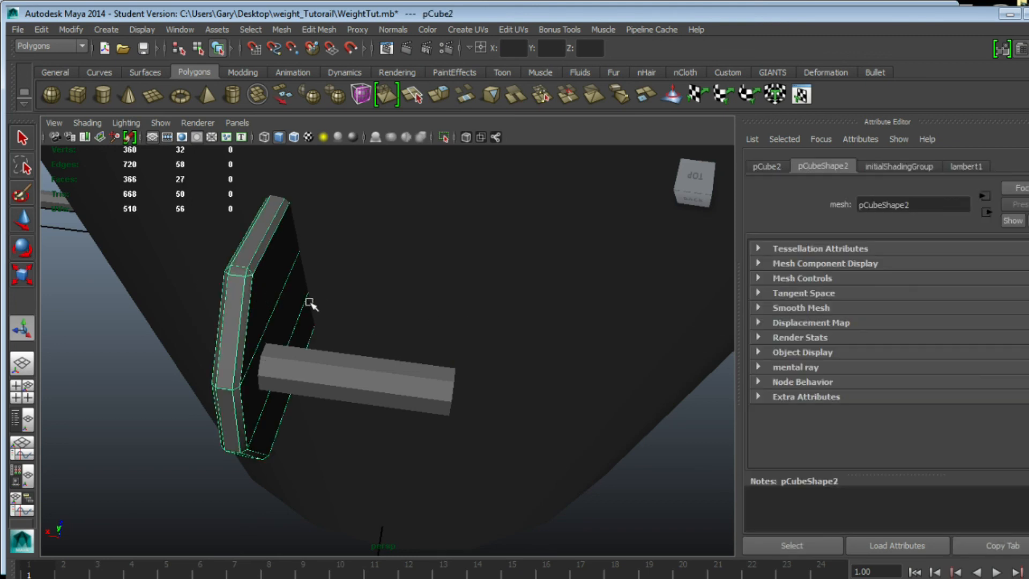
key("w")
left_click(767, 167)
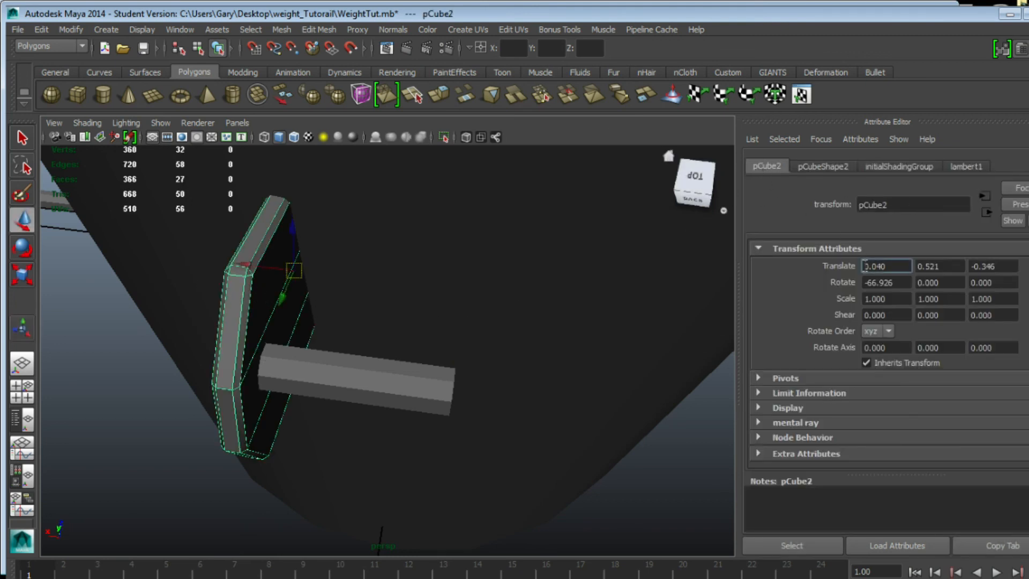
key("Return")
left_click_drag(399, 352, 430, 304, "alt")
left_click_drag(342, 315, 324, 349, "alt")
scroll(429, 391, "down", 5)
left_click_drag(429, 391, 433, 386, "alt")
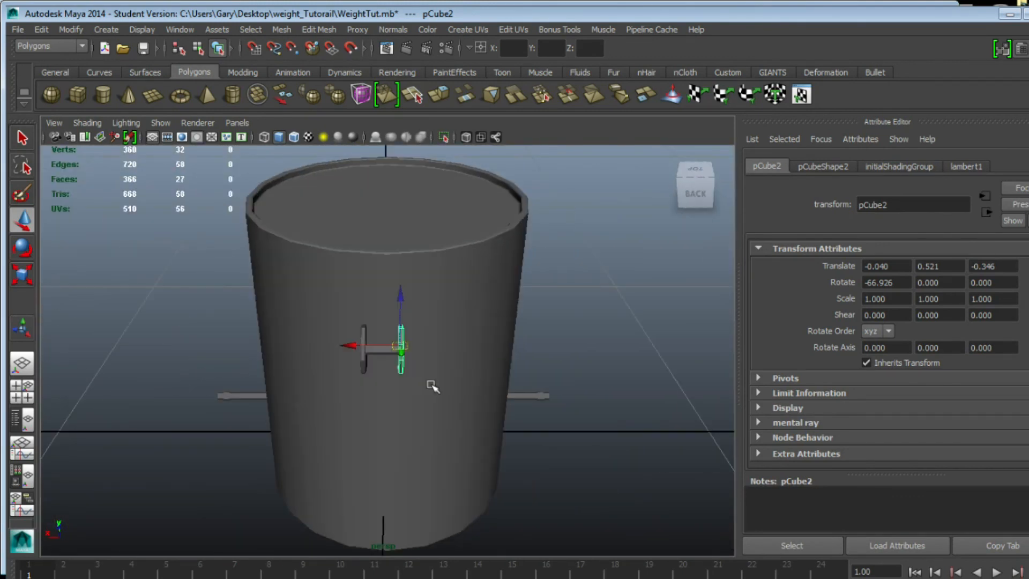
left_click(547, 349)
left_click_drag(546, 349, 360, 296, "alt")
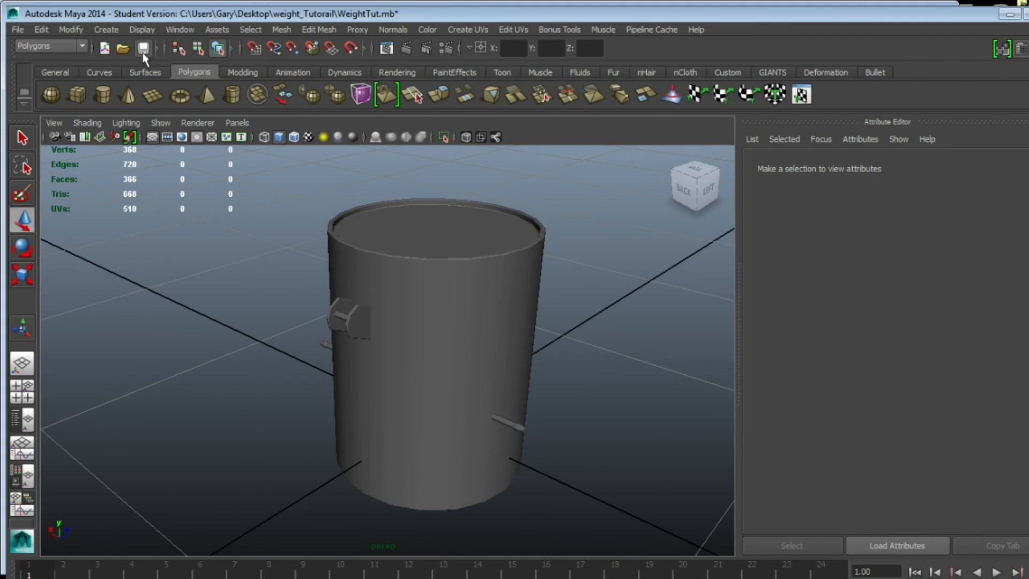